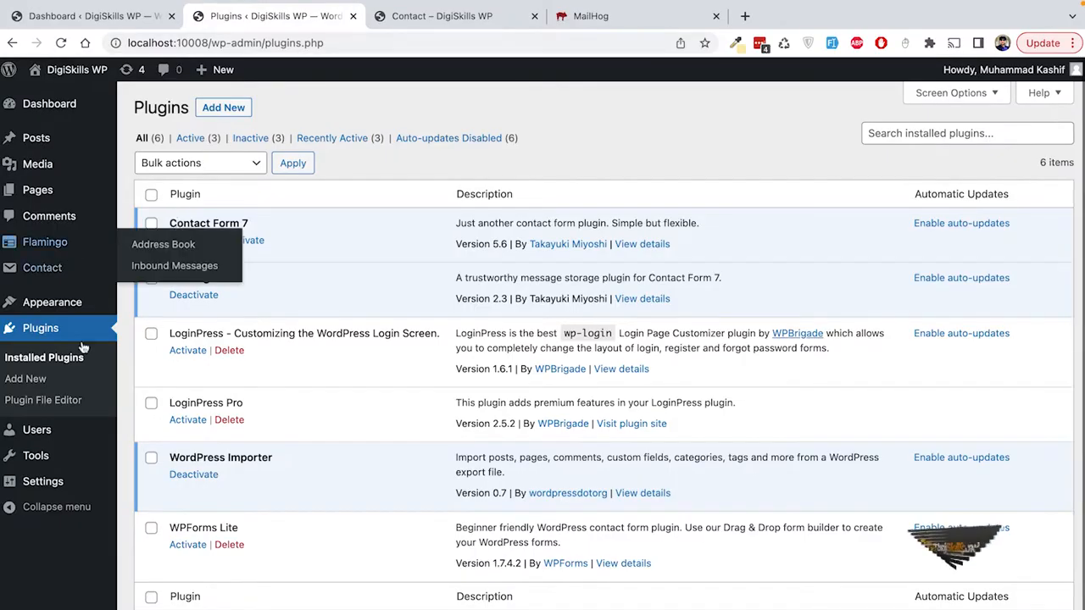
Step: Open Contact form 1 for editing from the Contact forms list
click(56, 280)
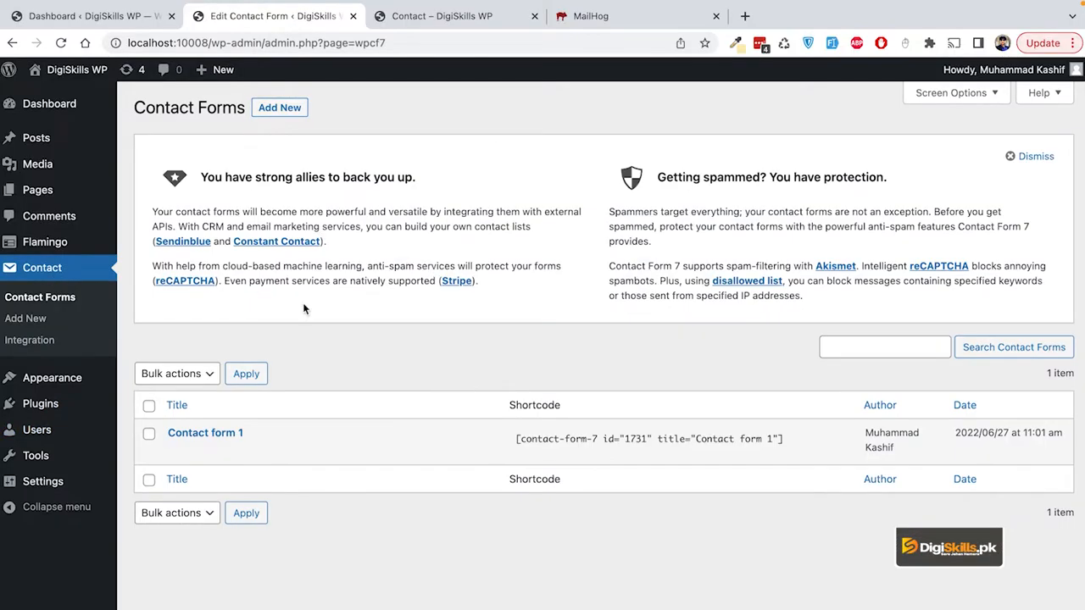
mouse_move(243, 443)
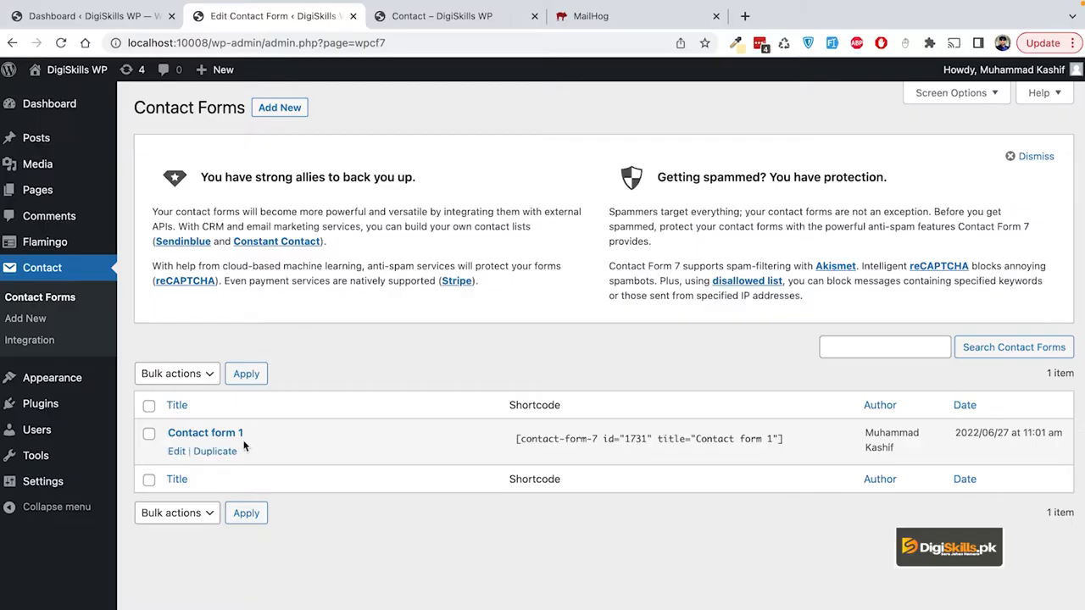
mouse_move(188, 434)
click(176, 452)
scroll(356, 365, down, 1)
click(336, 364)
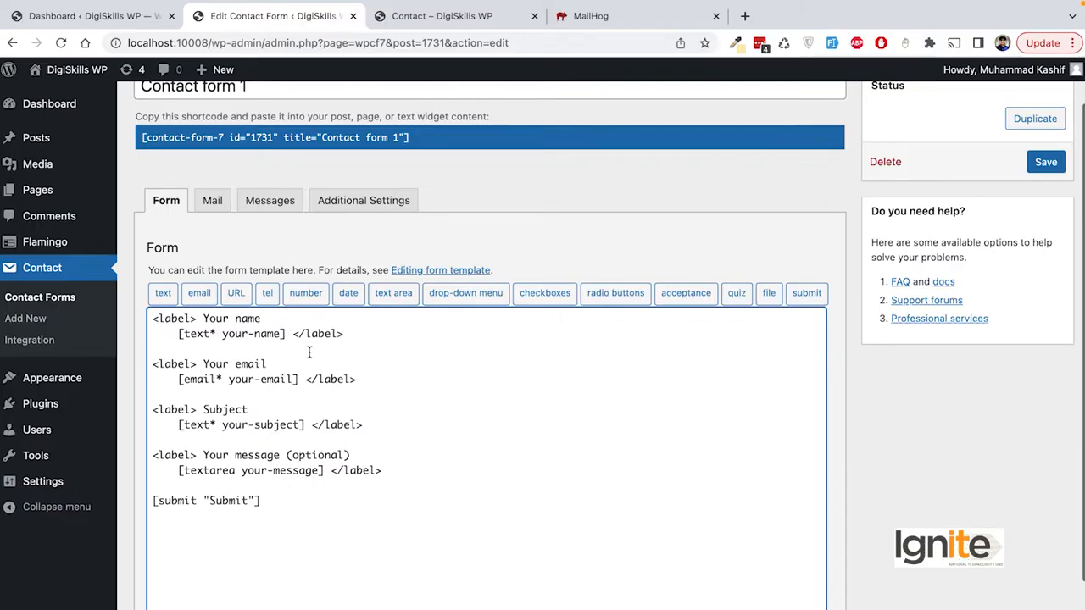
Step: Inspect the template's name and email blocks by selecting them, ending with the Subject block selected
drag(355, 336, 174, 337)
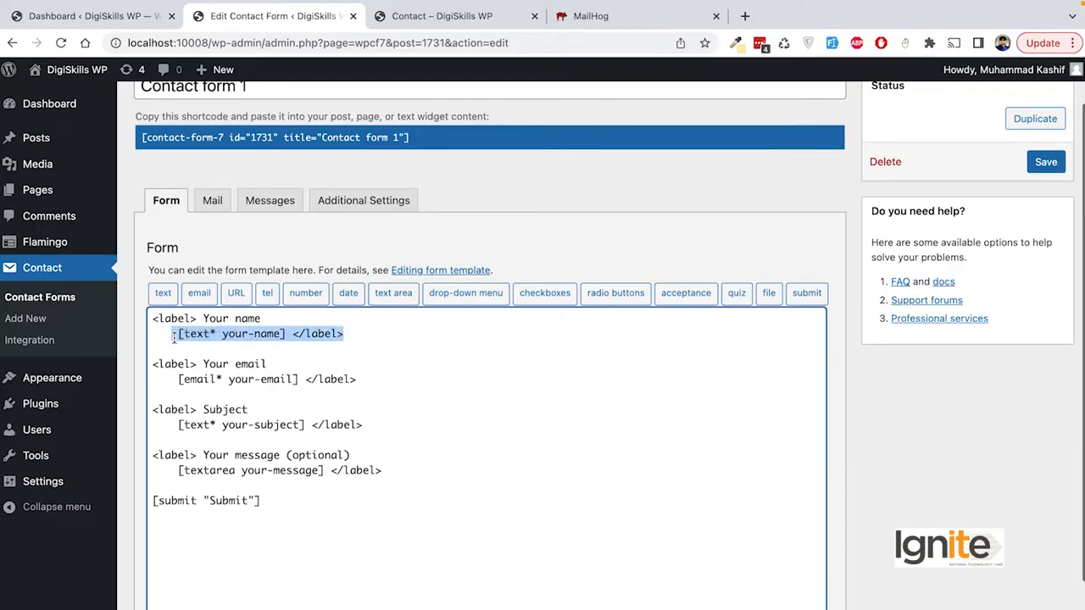
click(344, 340)
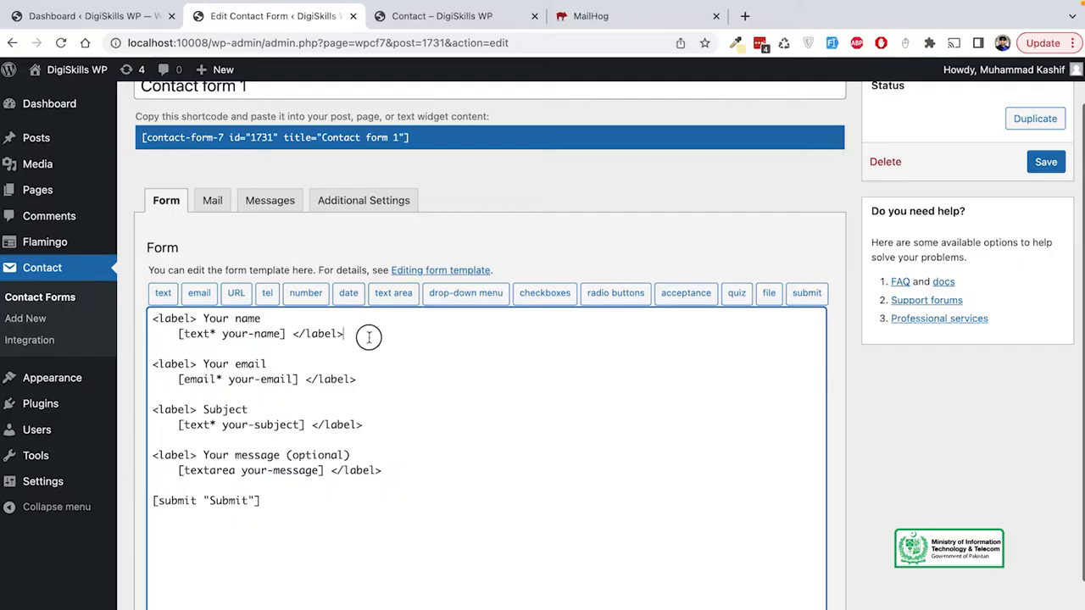
drag(368, 336, 150, 321)
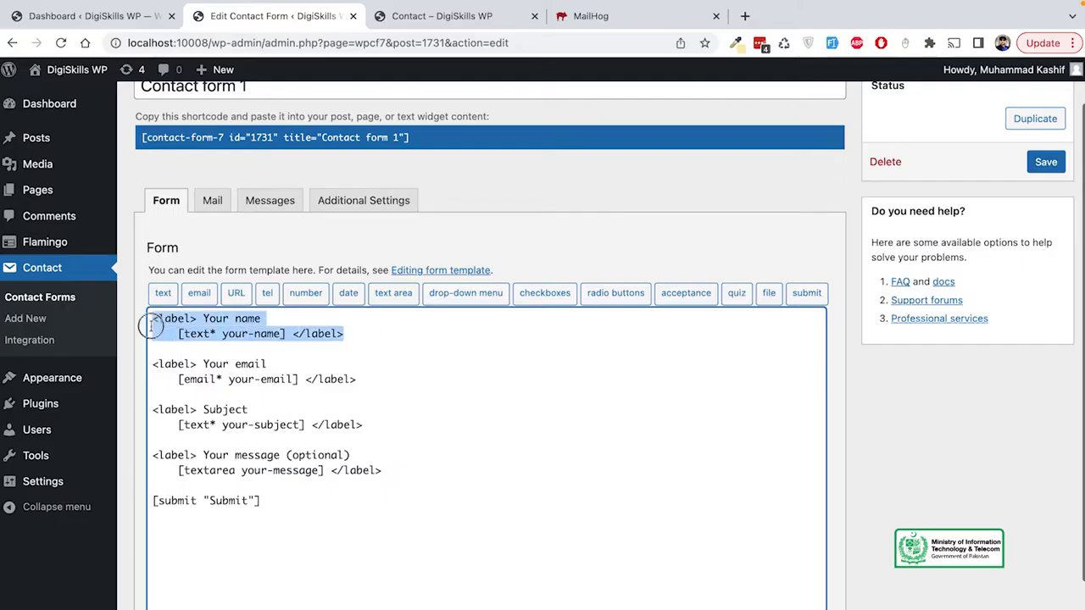
click(471, 409)
double_click(172, 317)
click(217, 318)
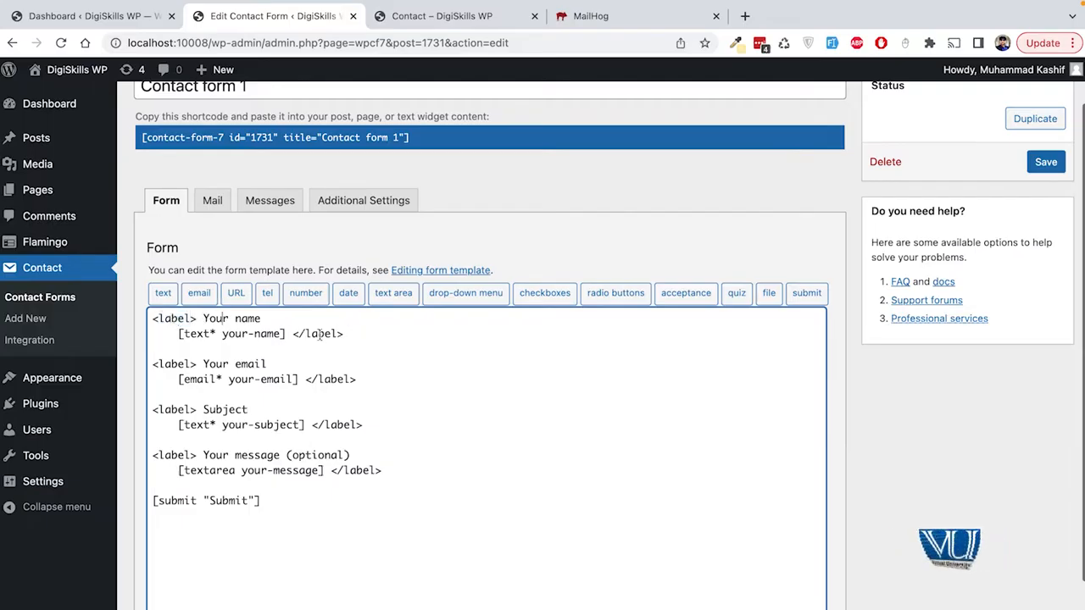
click(288, 333)
drag(288, 333, 175, 335)
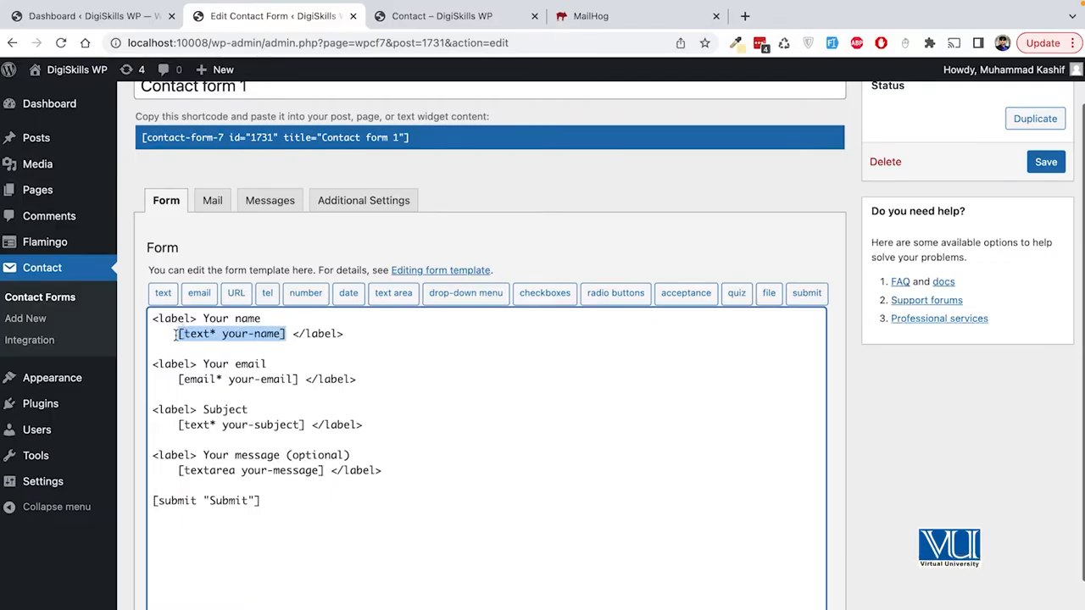
click(290, 333)
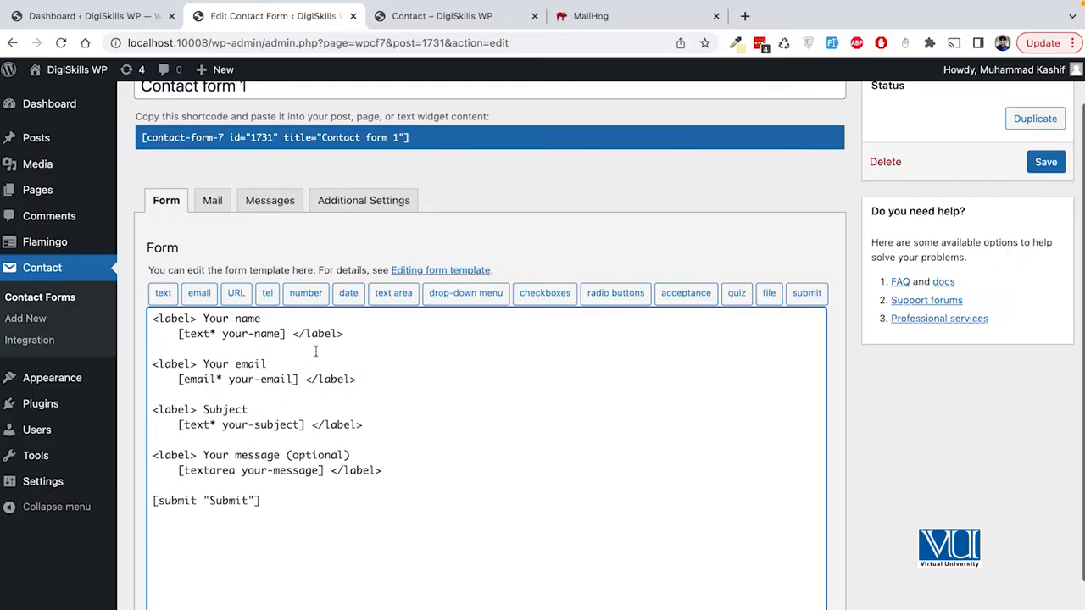
drag(288, 356, 191, 369)
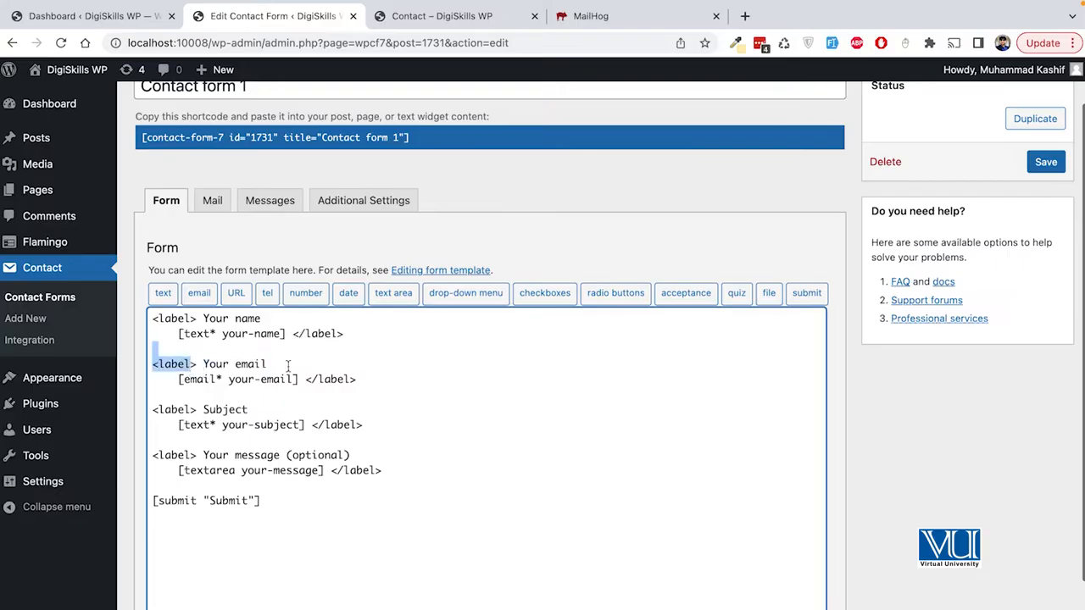
click(288, 366)
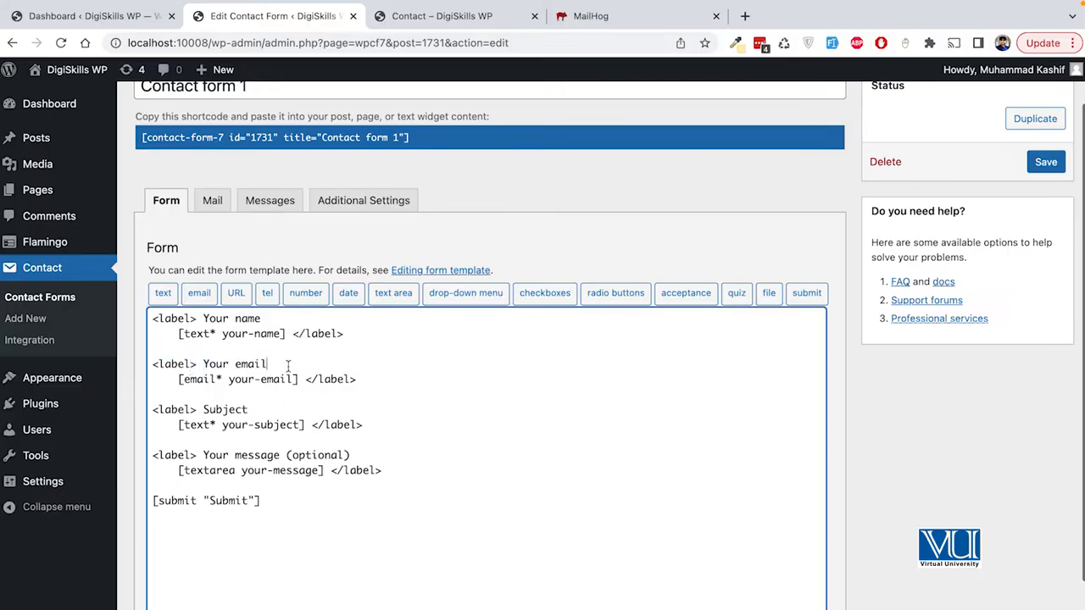
drag(375, 421, 150, 407)
key(ctrl+c)
Step: Duplicate the Subject block, relabel the copy Weather, and delete its [text* your-subject] tag
click(385, 425)
key(Return)
key(Return)
key(ctrl+v)
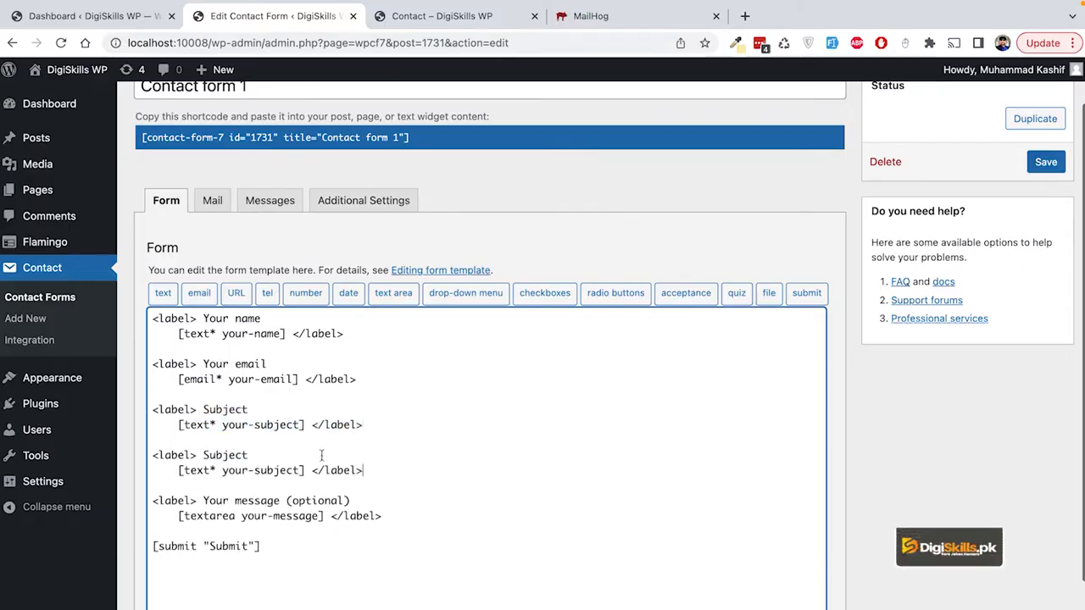
double_click(226, 456)
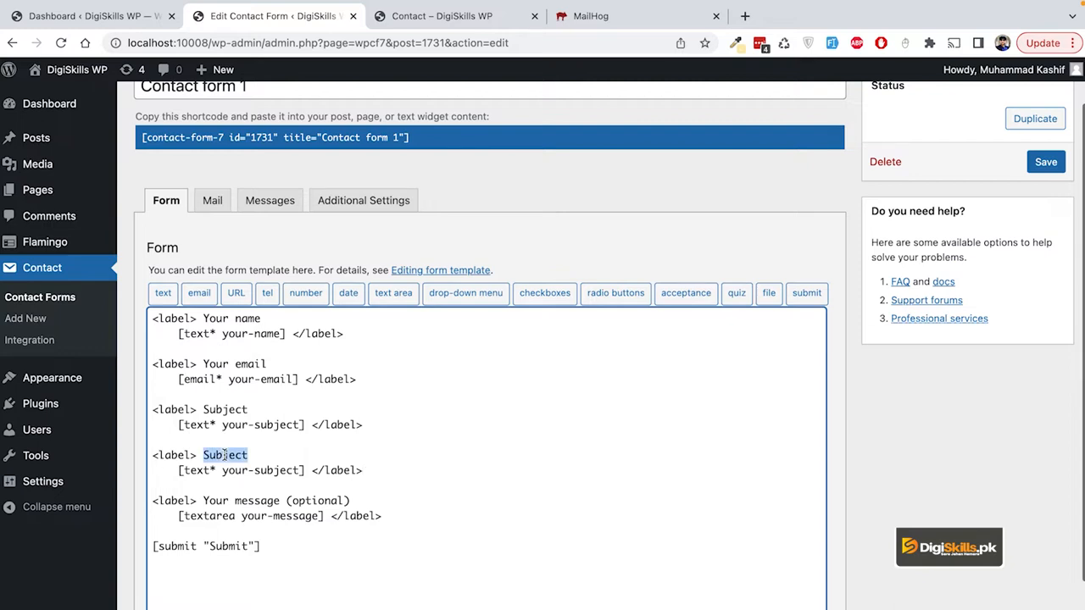
text(Weather)
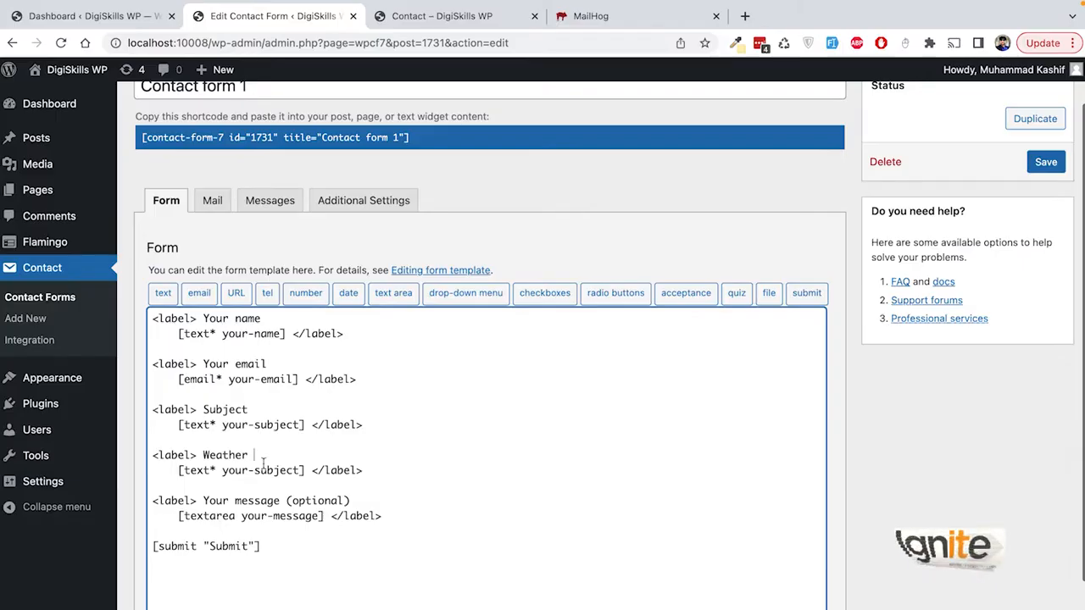
drag(305, 470, 167, 470)
key(BackSpace)
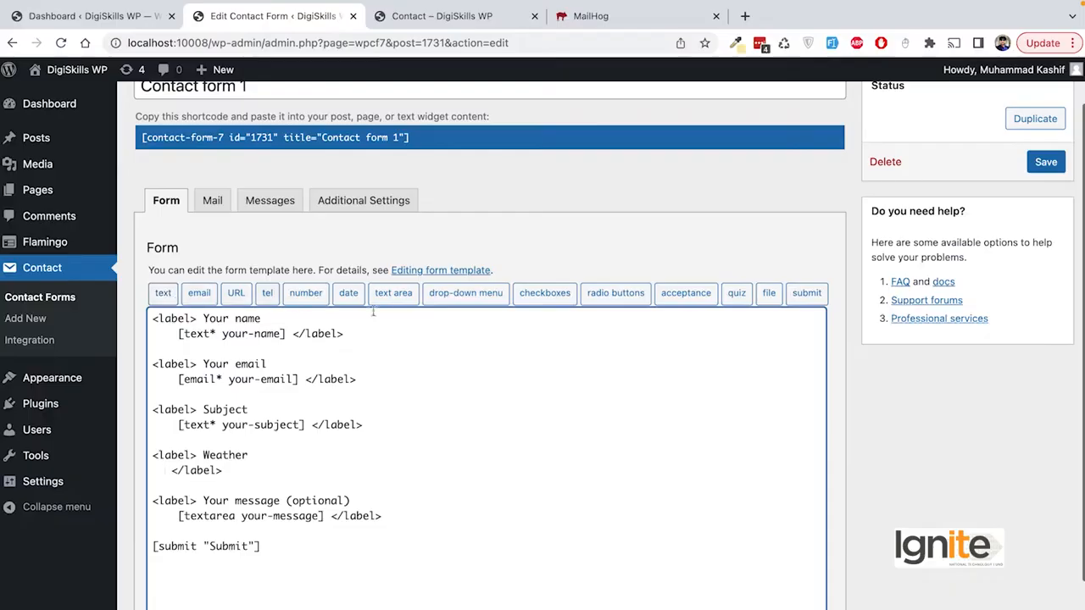
Step: In the text tag generator, name the field weather and use the default Summer as placeholder
click(161, 296)
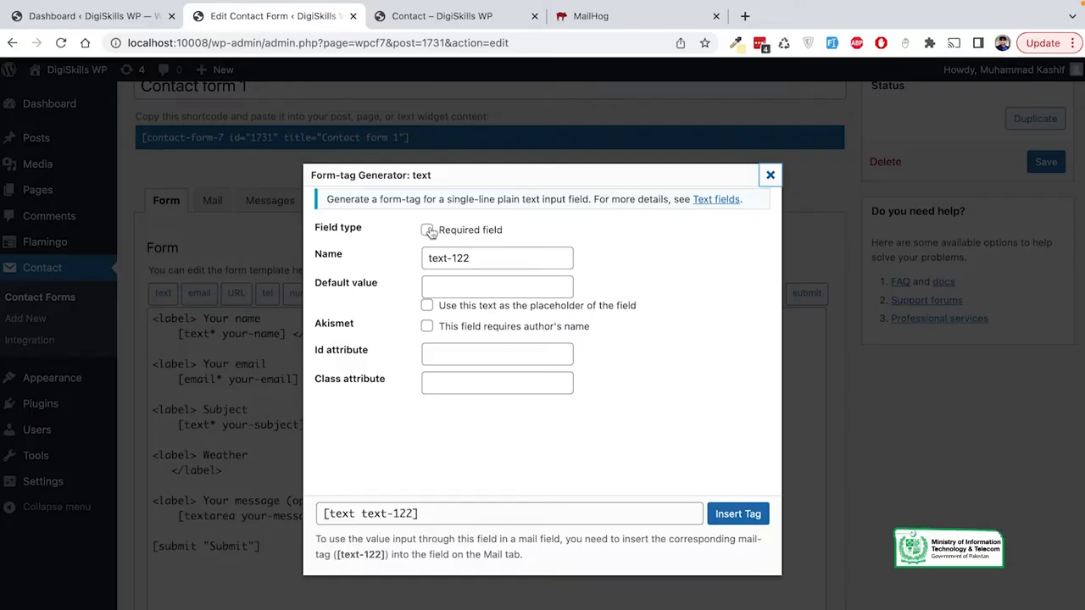
triple_click(458, 257)
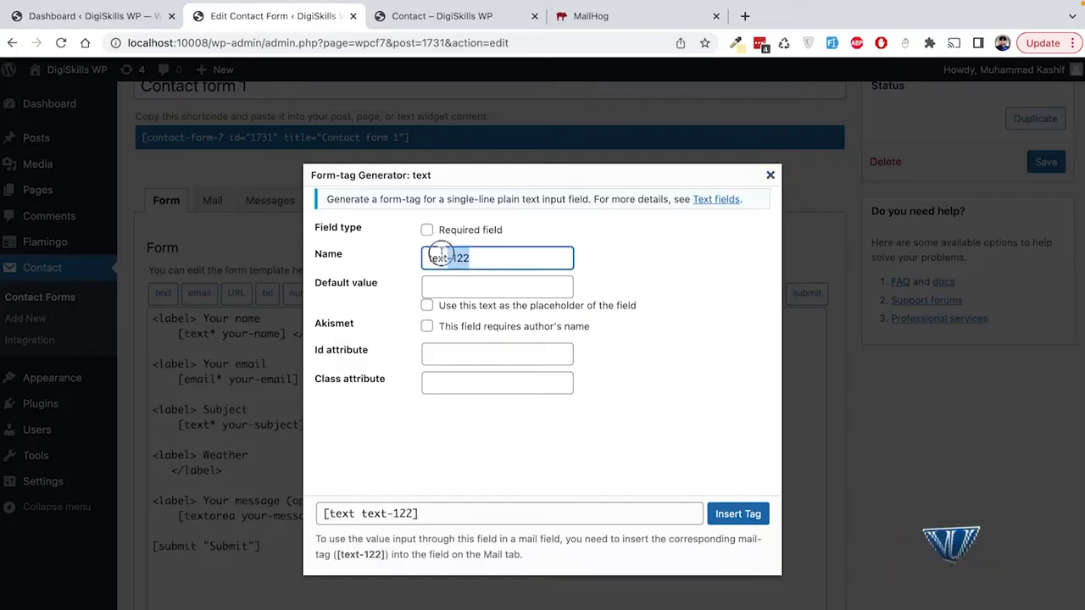
text(weather)
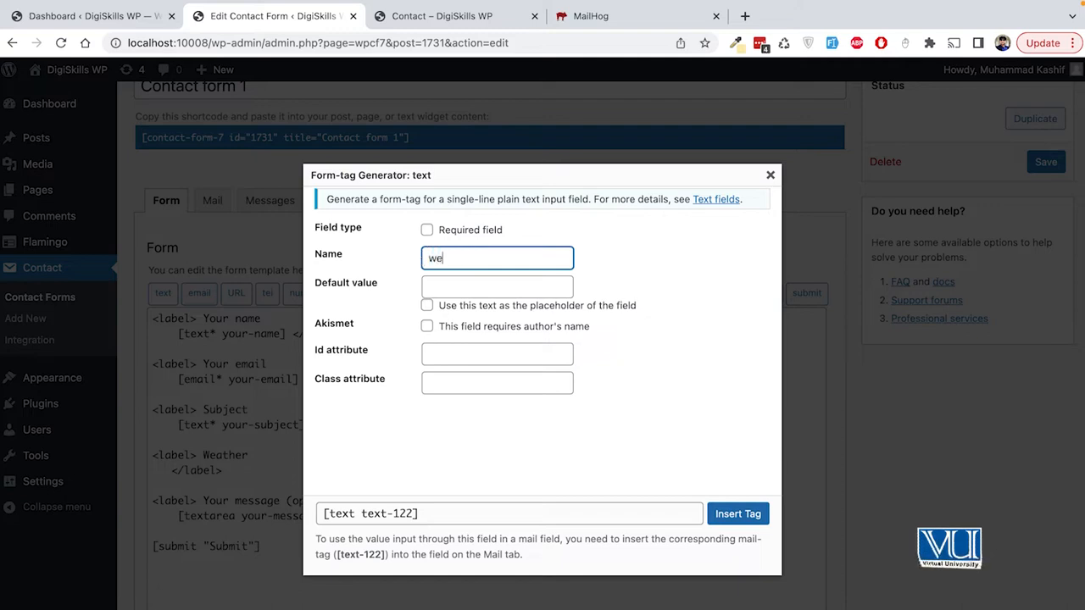
click(453, 284)
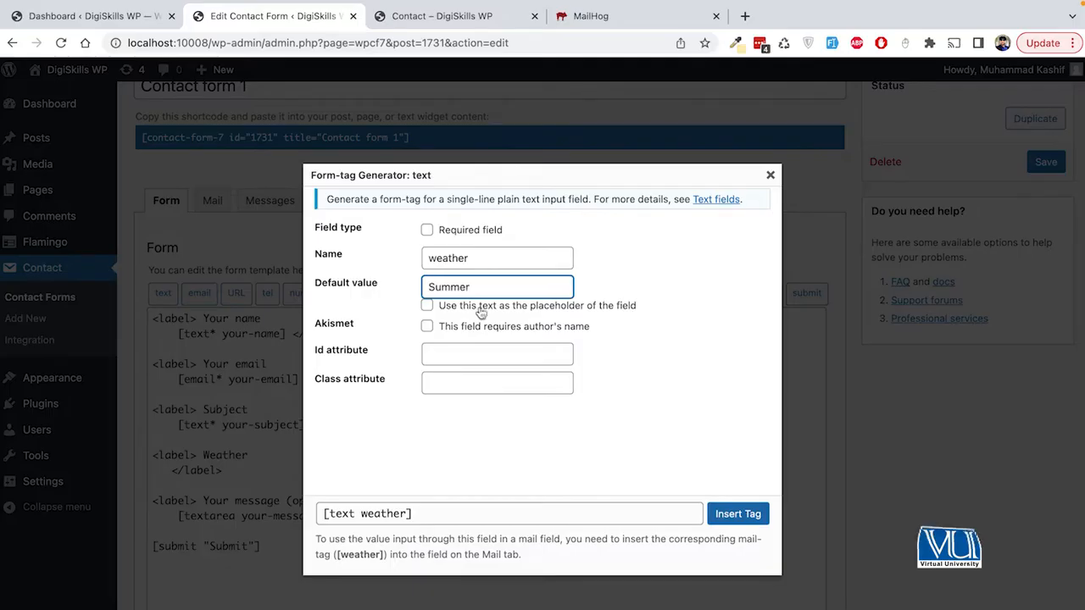
click(428, 307)
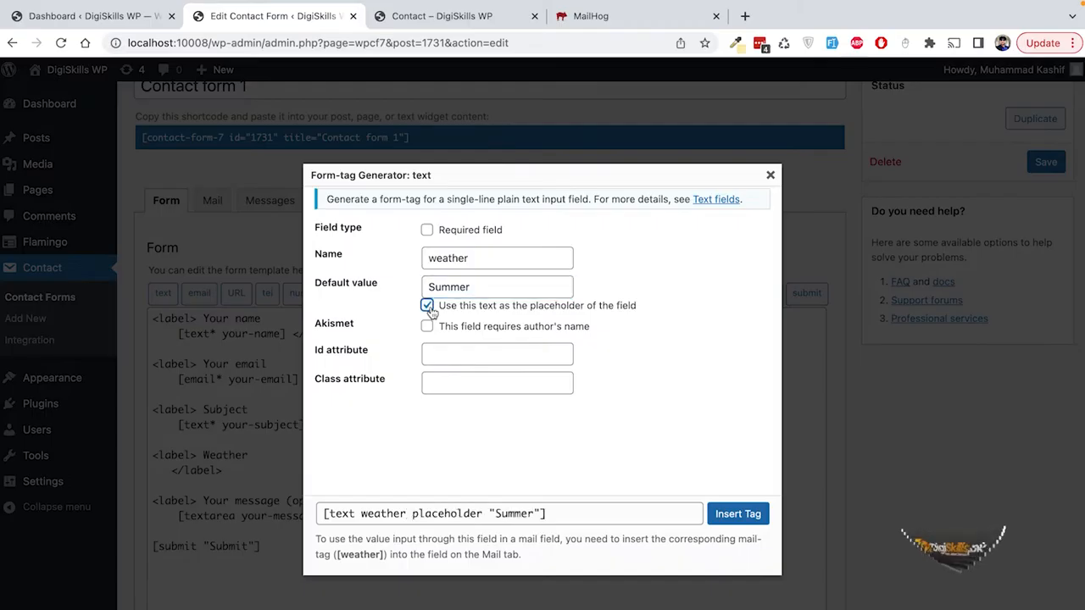
double_click(454, 285)
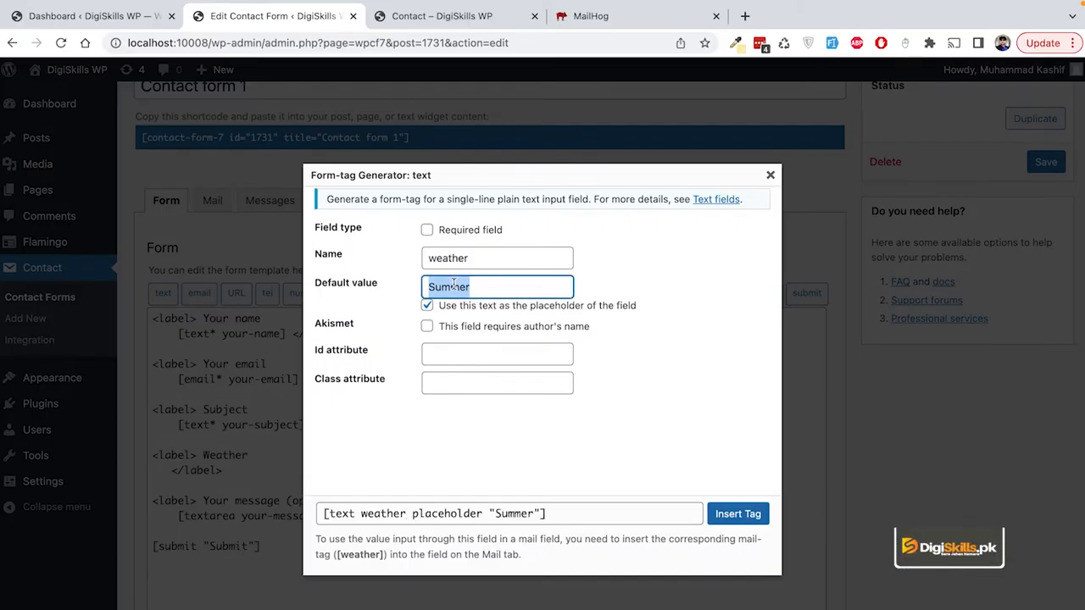
Step: Enable the Akismet author-name check, set class custom-field, and insert the tag under Weather
click(474, 330)
click(427, 327)
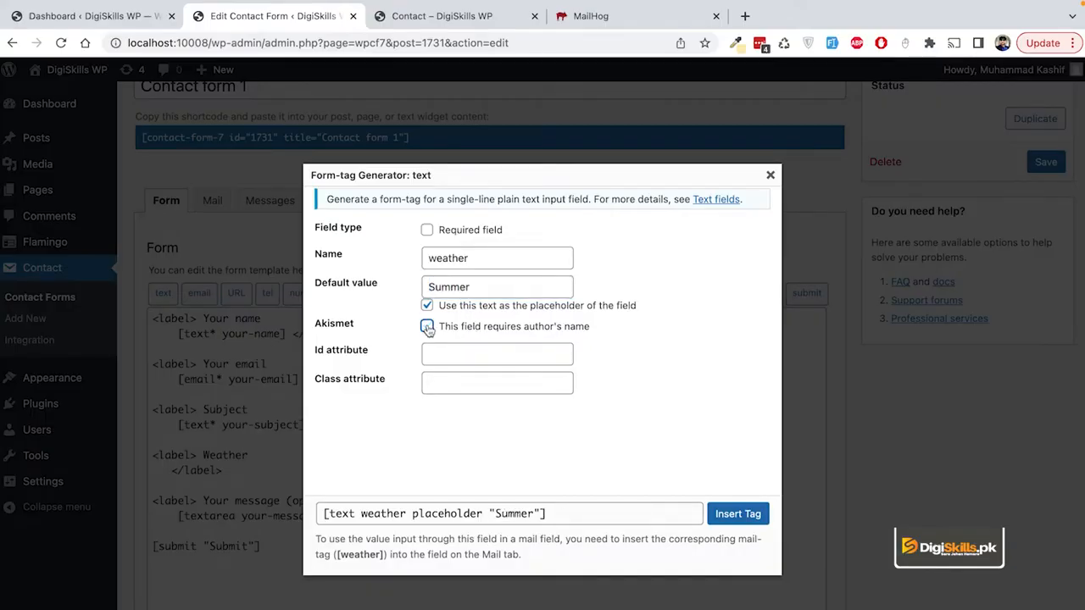
click(428, 329)
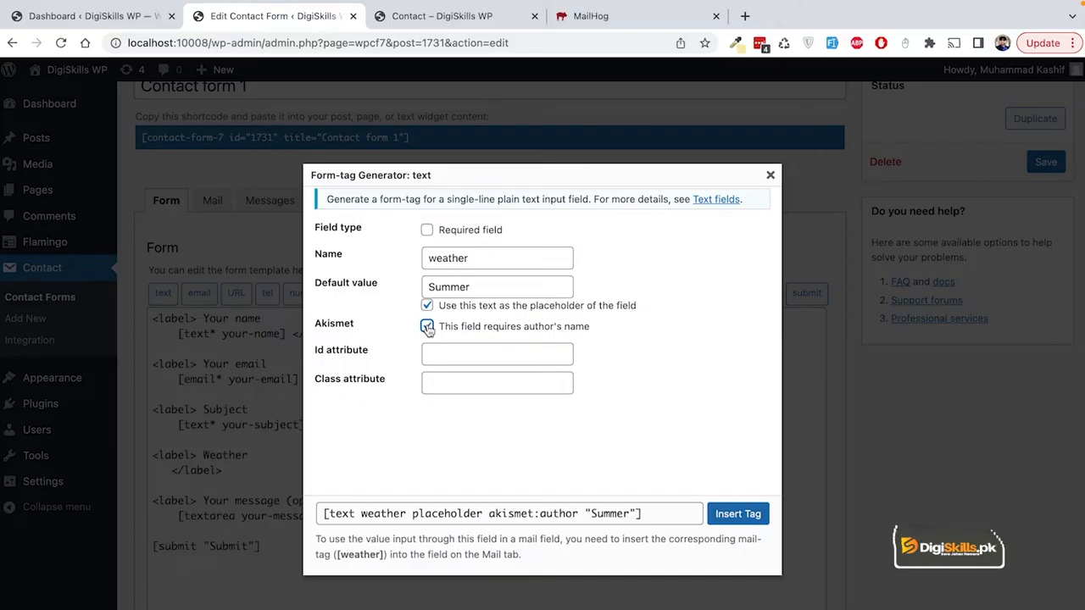
drag(589, 329, 441, 329)
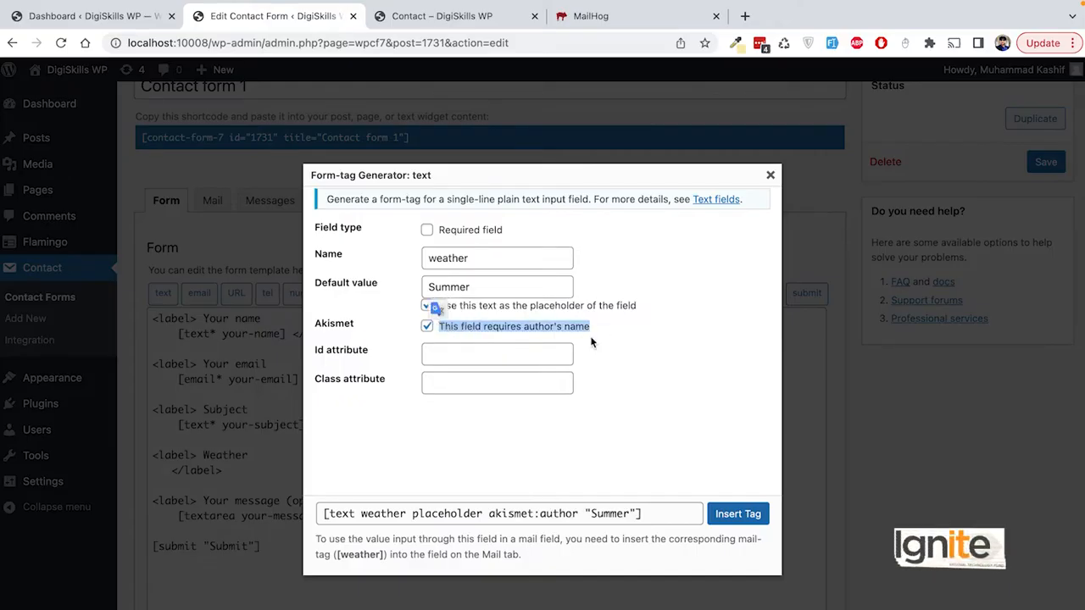
click(427, 328)
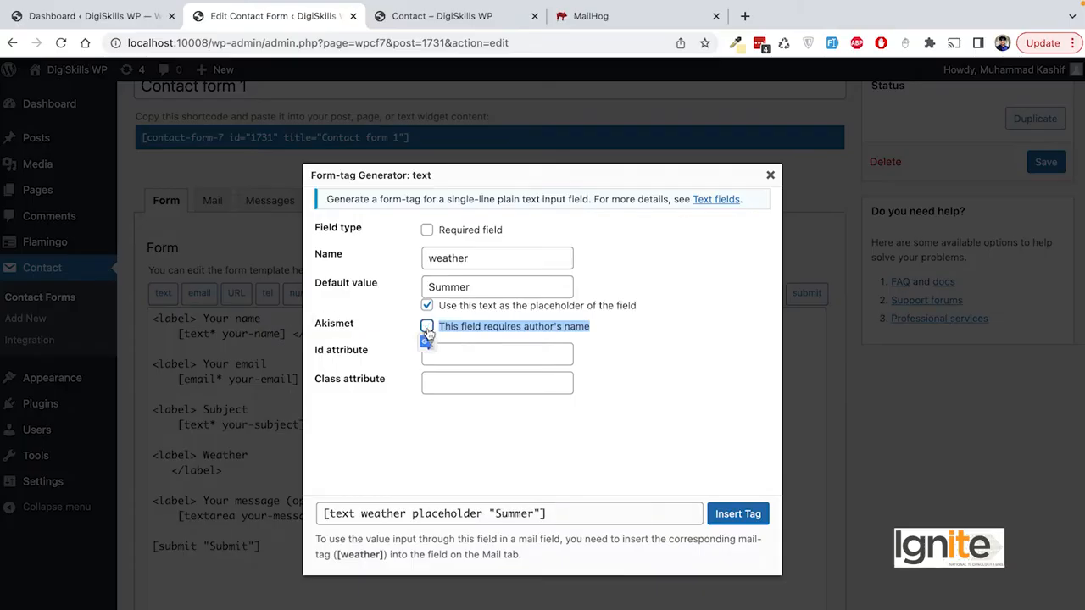
click(427, 329)
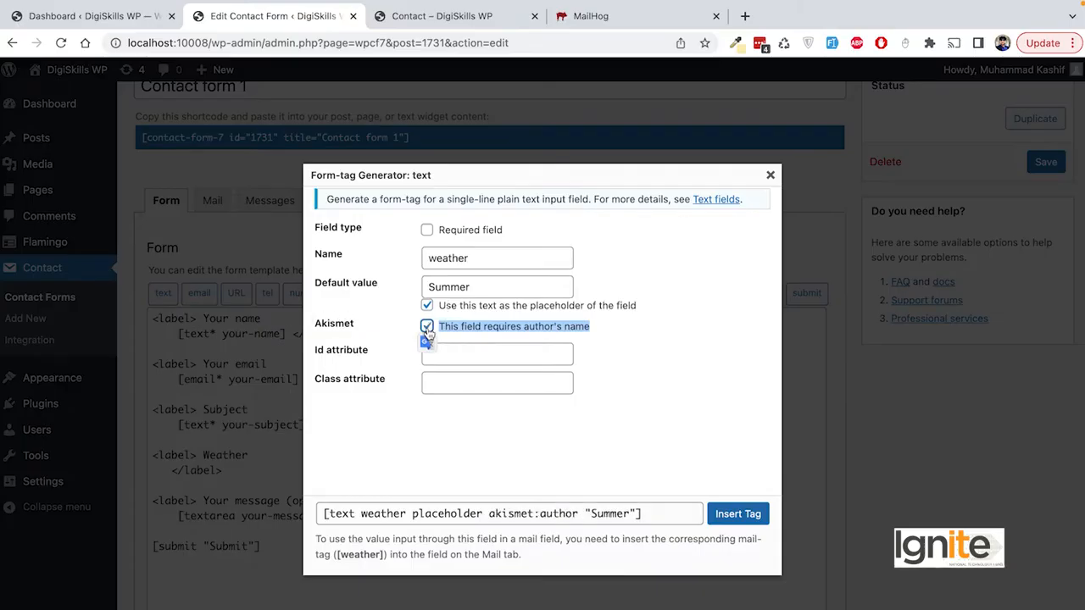
click(491, 353)
click(479, 385)
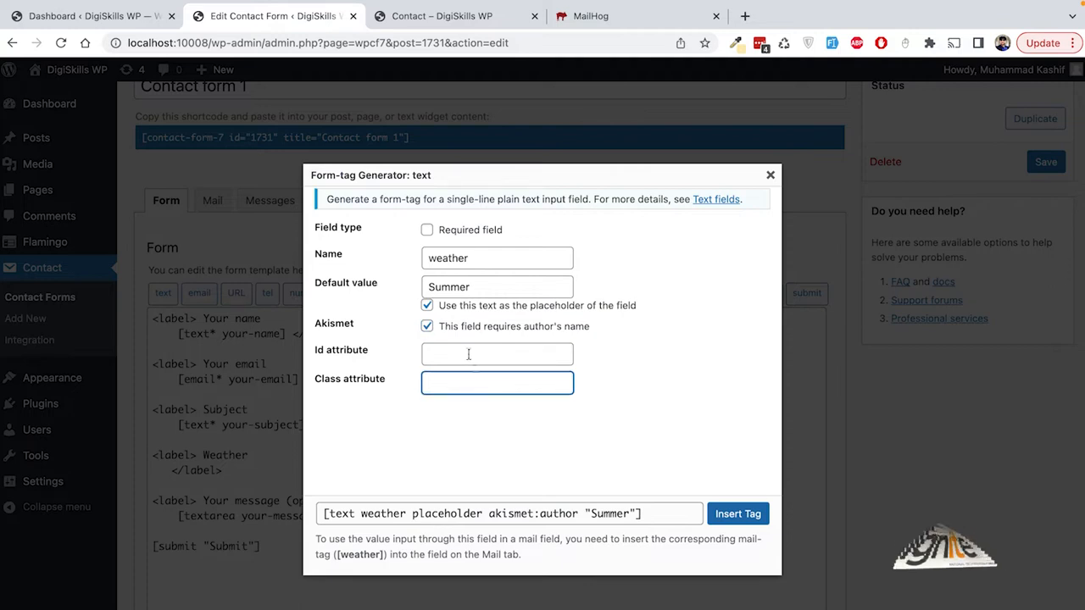
click(467, 351)
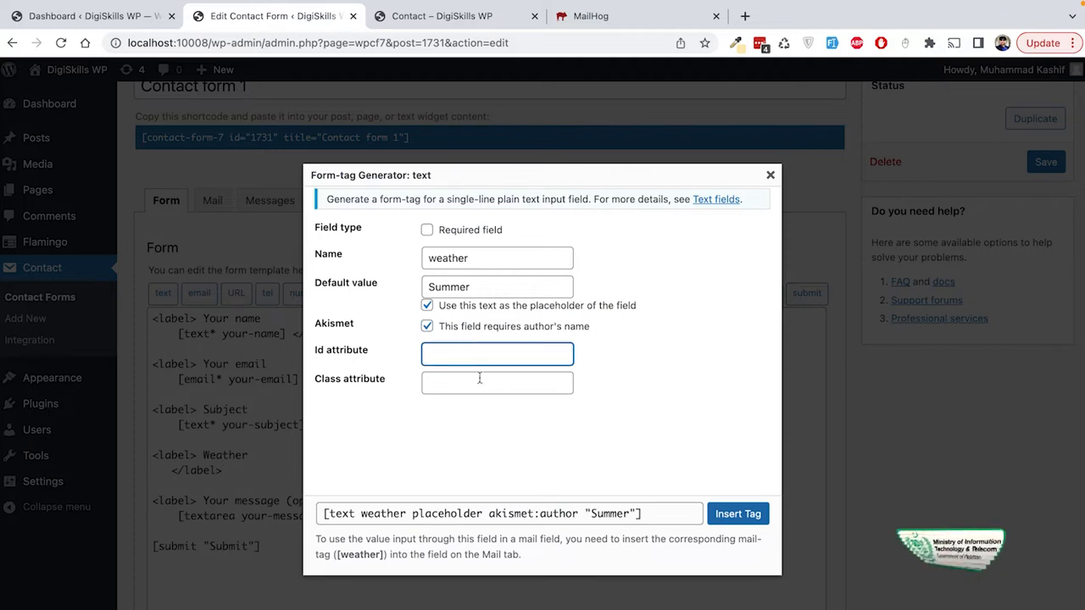
click(480, 380)
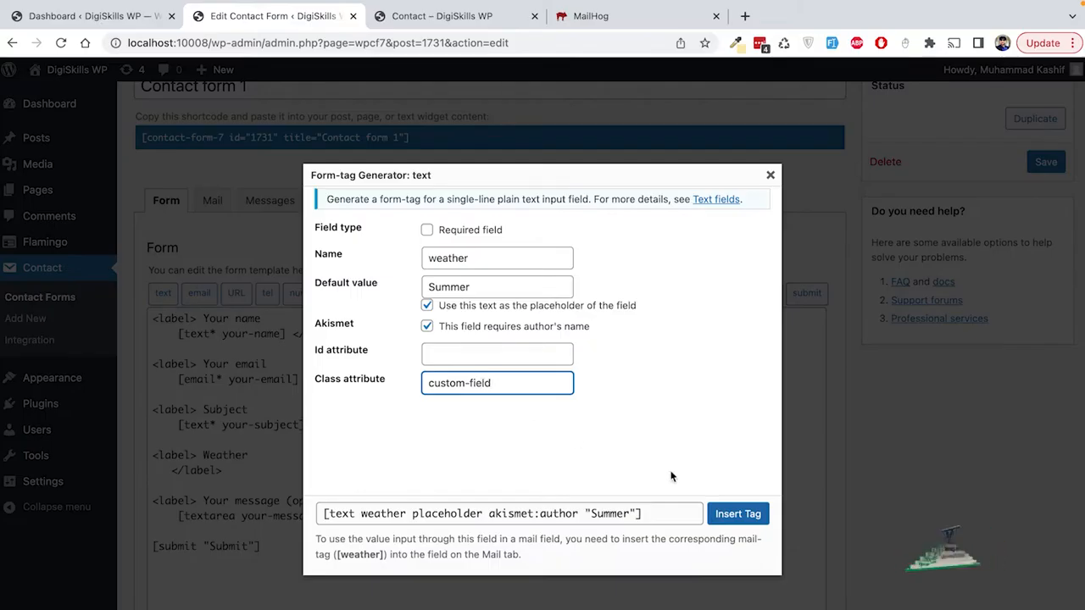
click(738, 514)
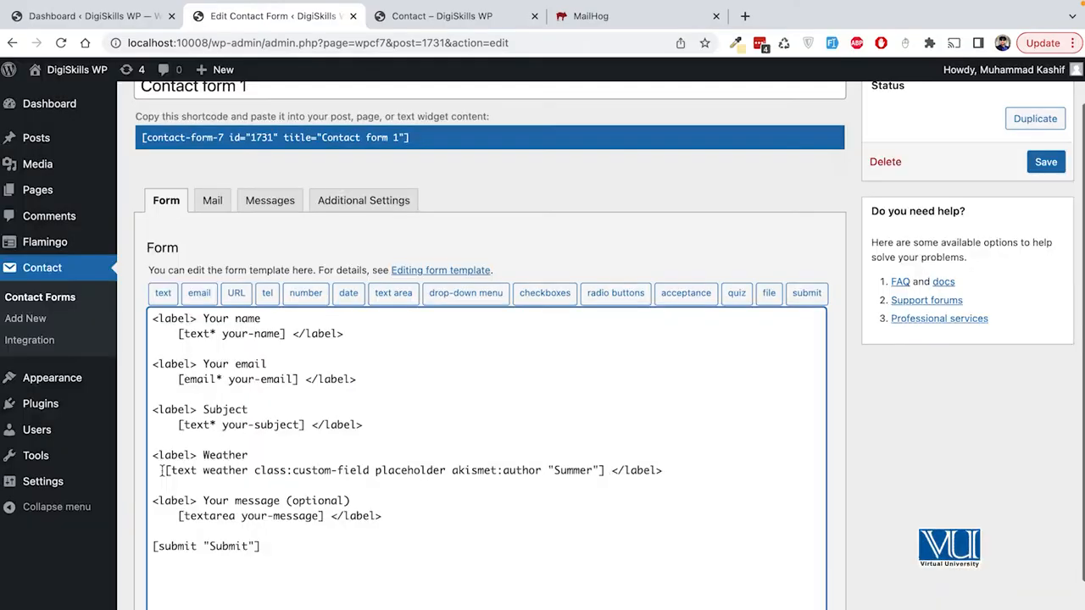
Step: Save Contact form 1 with the new weather tag in the template
drag(161, 471, 604, 471)
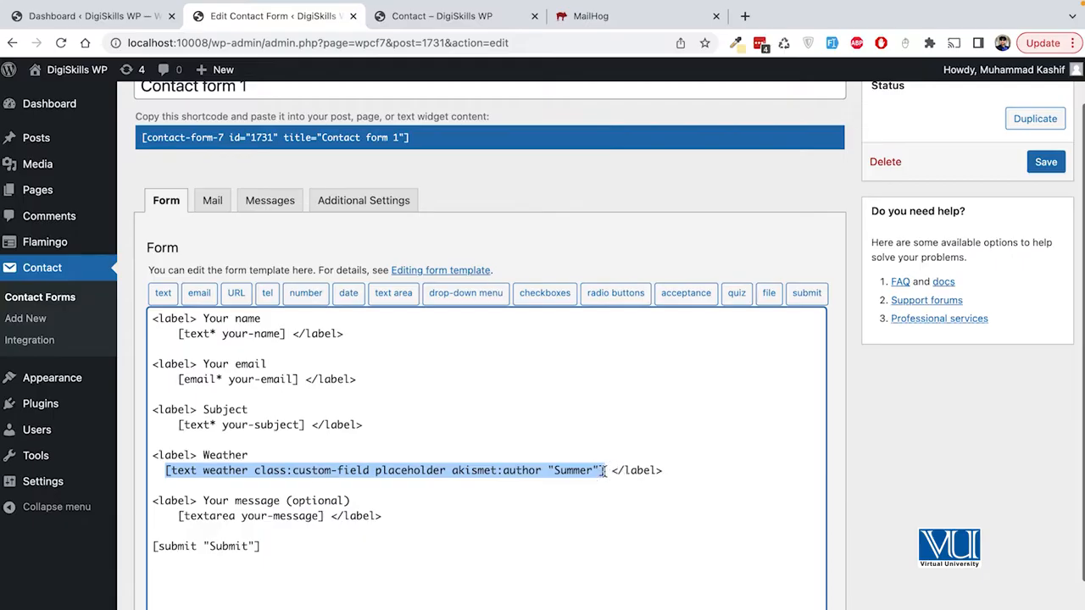
click(653, 433)
click(1044, 164)
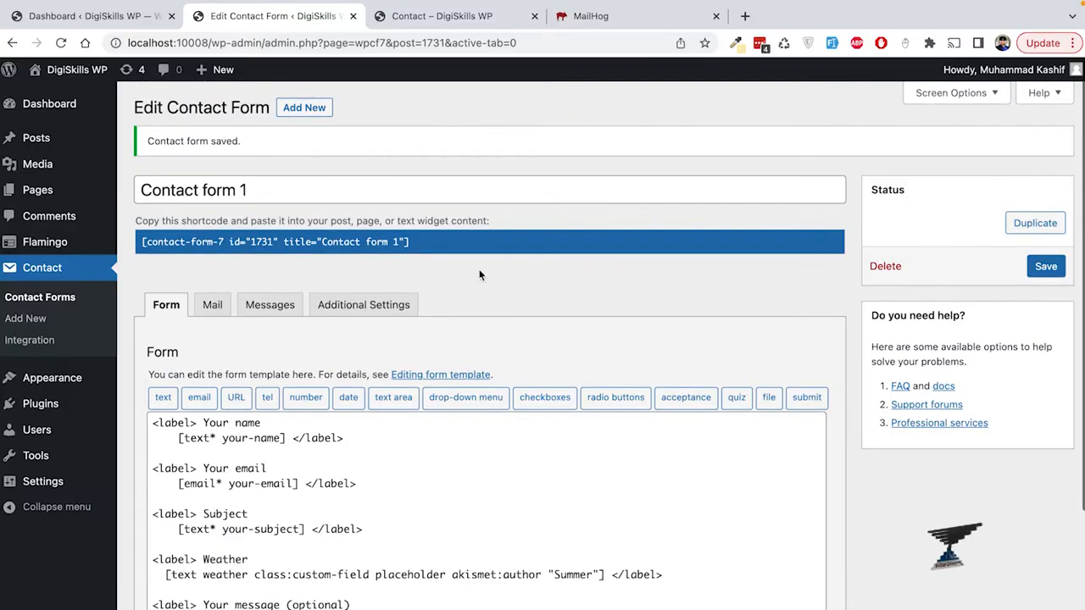
Step: Select and copy the form's shortcode from the blue box
click(422, 240)
key(ctrl+c)
drag(421, 240, 264, 245)
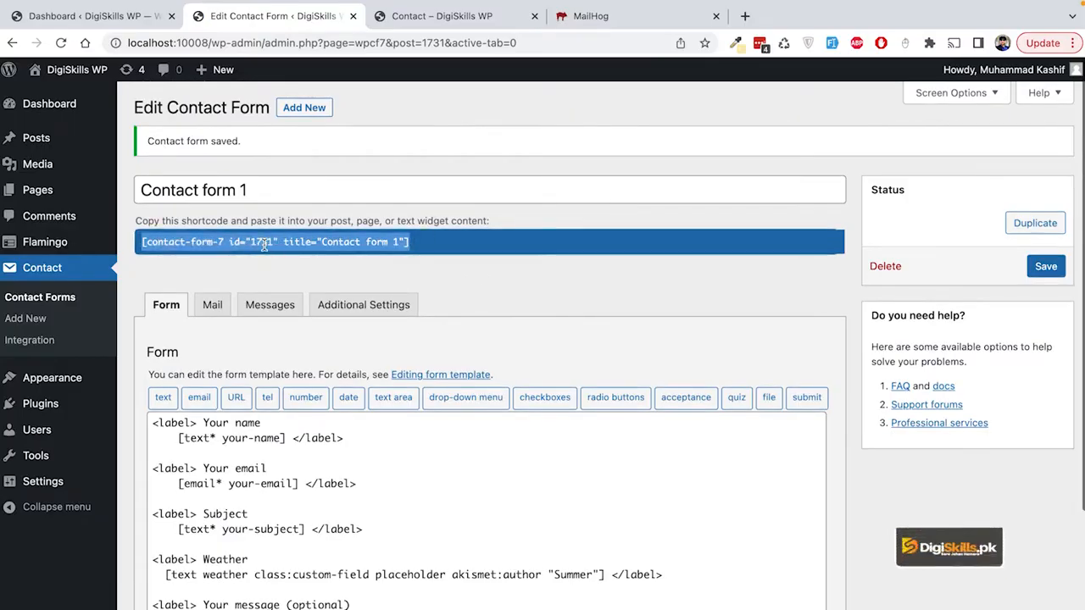
mouse_move(222, 71)
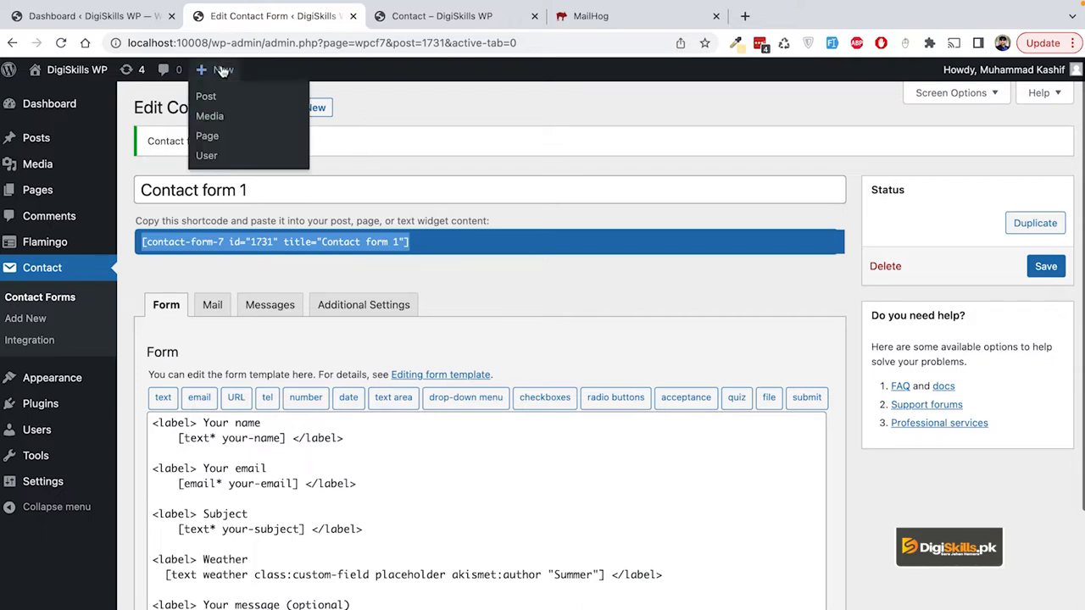
Step: Create a new page titled Contact Form with a Shortcode block holding the copied shortcode
super+click(228, 141)
click(435, 16)
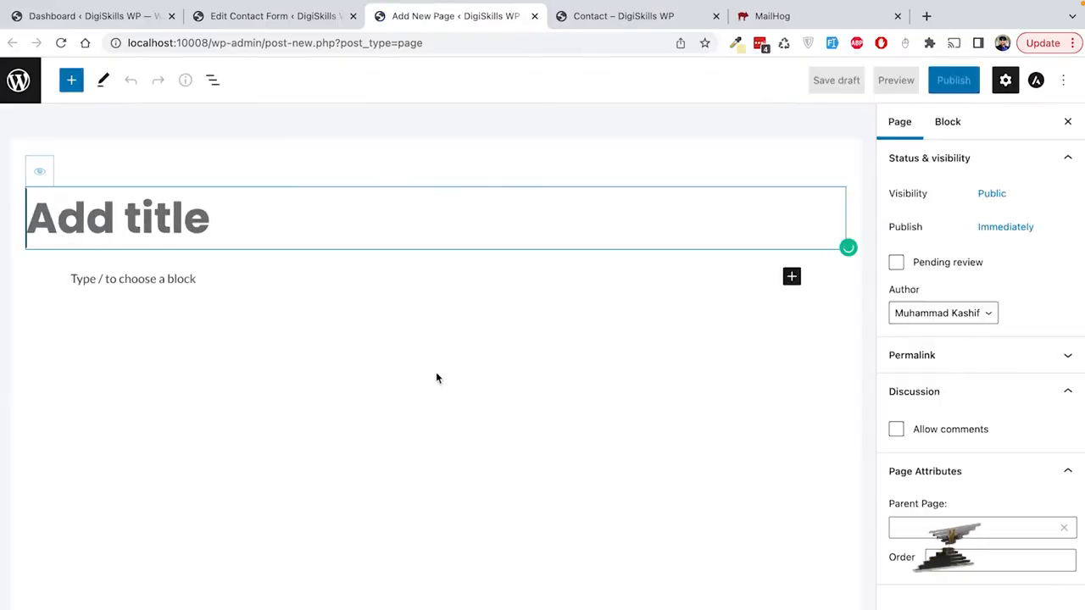
text(Contact Fo)
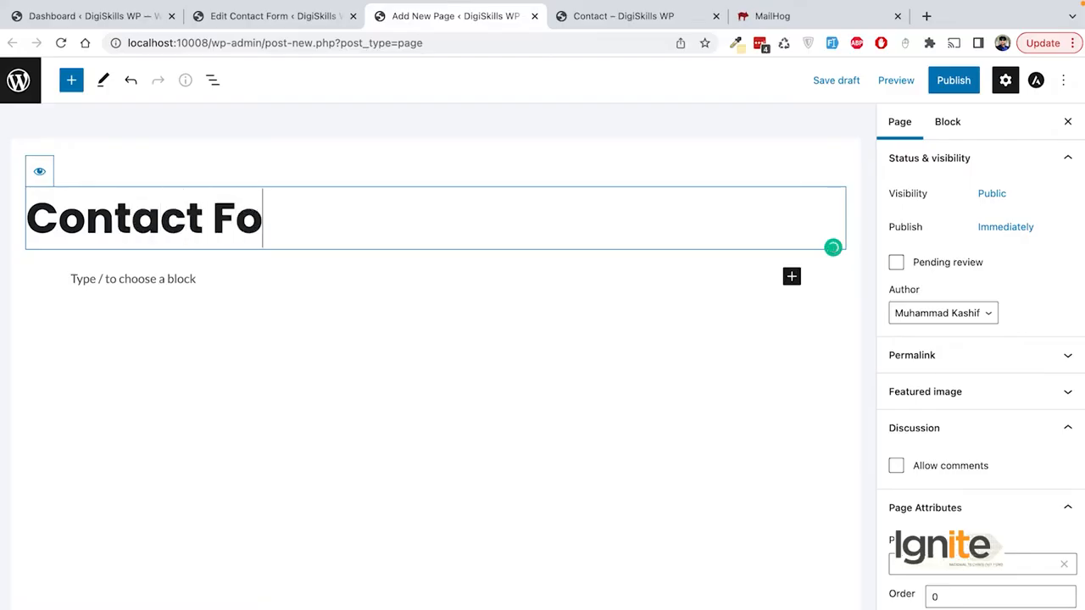
text(rm)
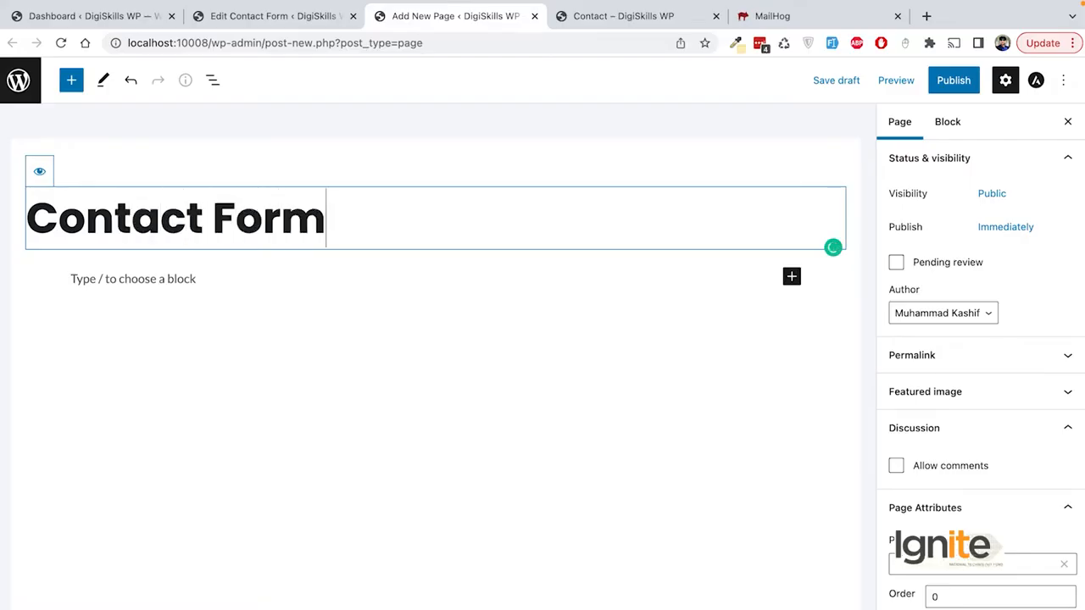
click(793, 280)
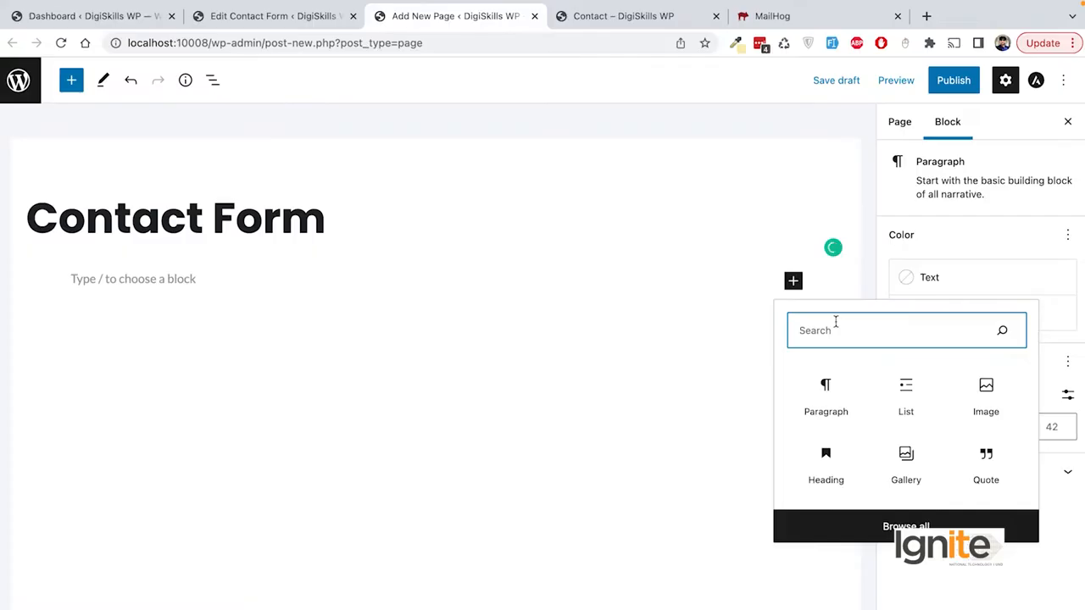
text(sh)
click(830, 405)
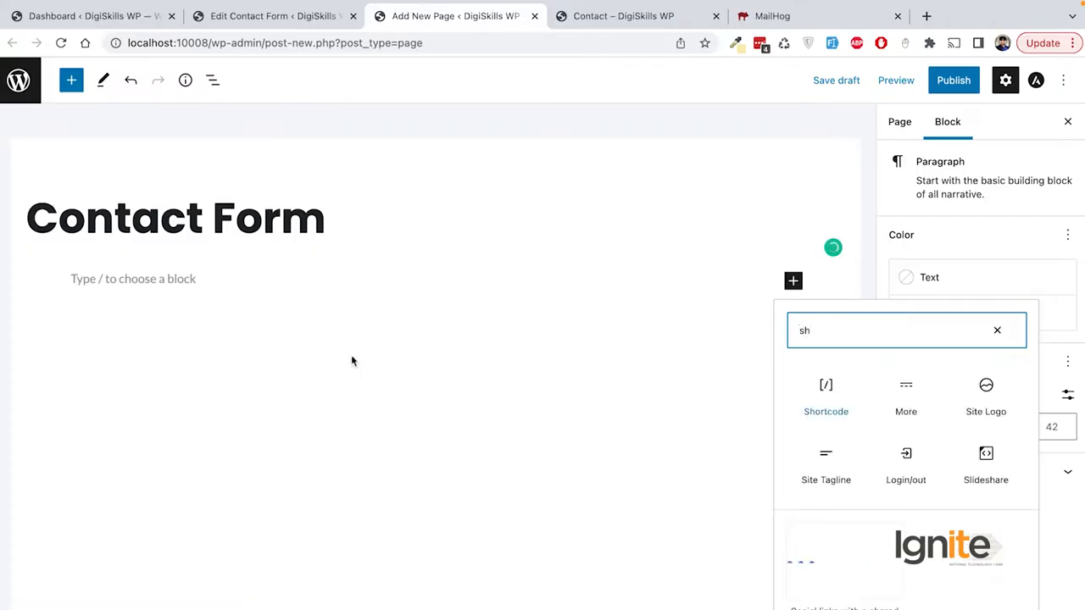
key(ctrl+v)
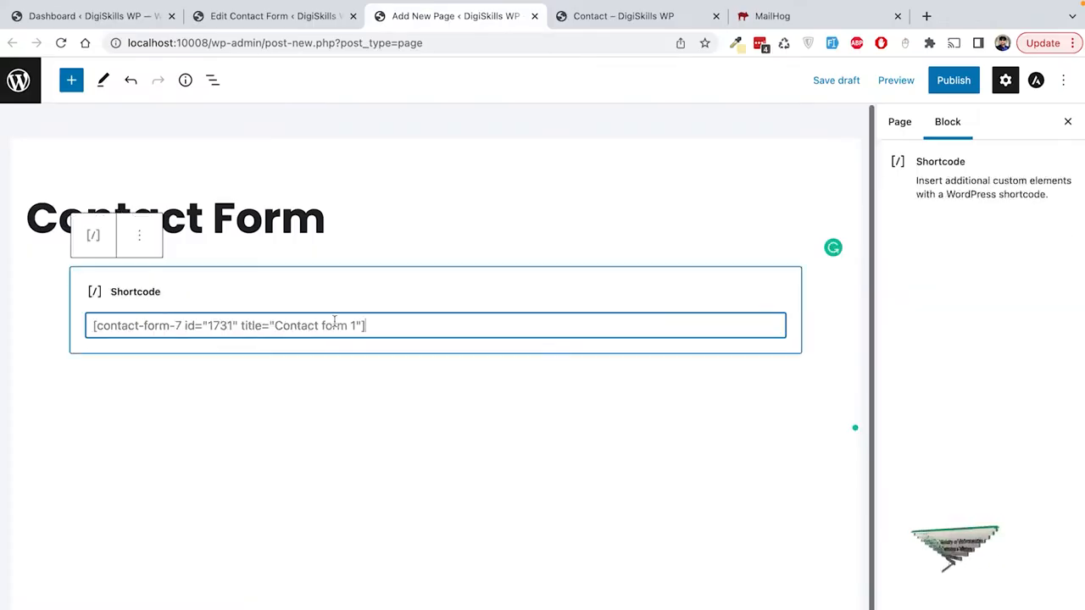
Step: Publish the Contact Form page and view it live
click(954, 80)
click(954, 81)
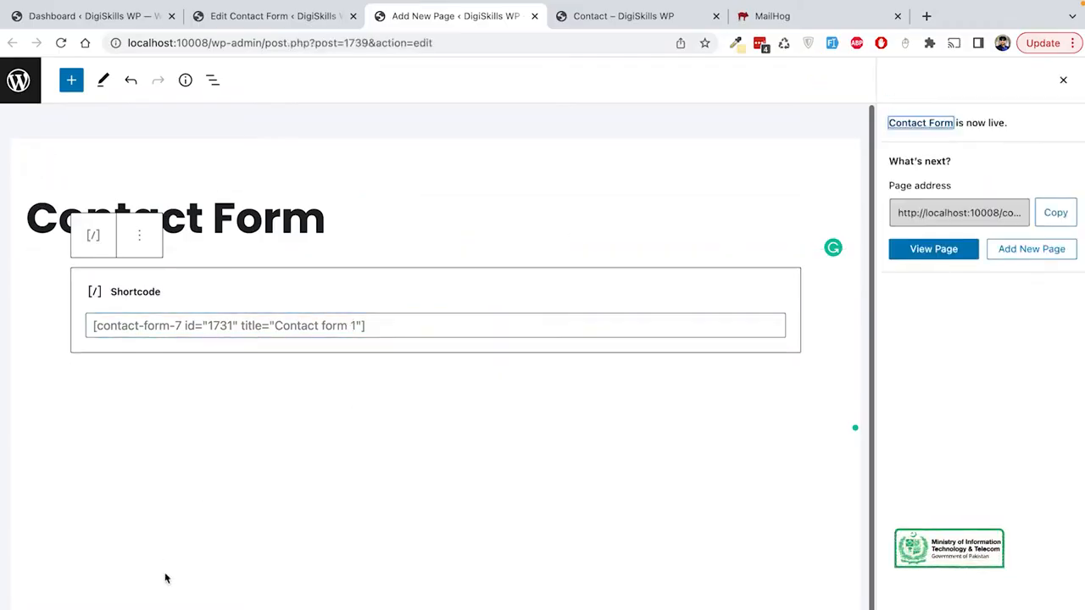
super+click(151, 577)
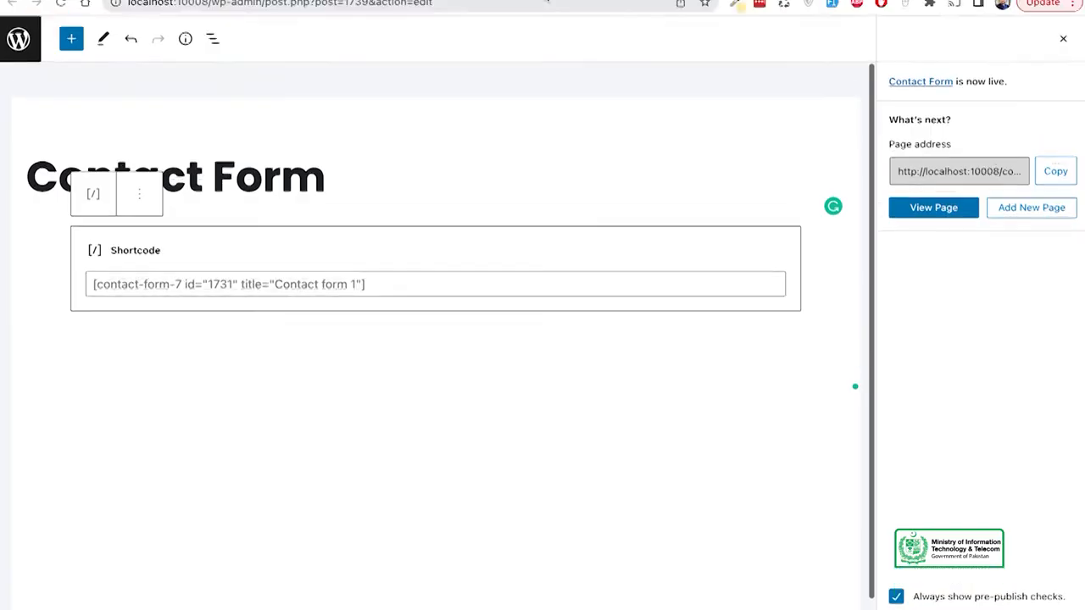
click(551, 20)
scroll(466, 390, down, 3)
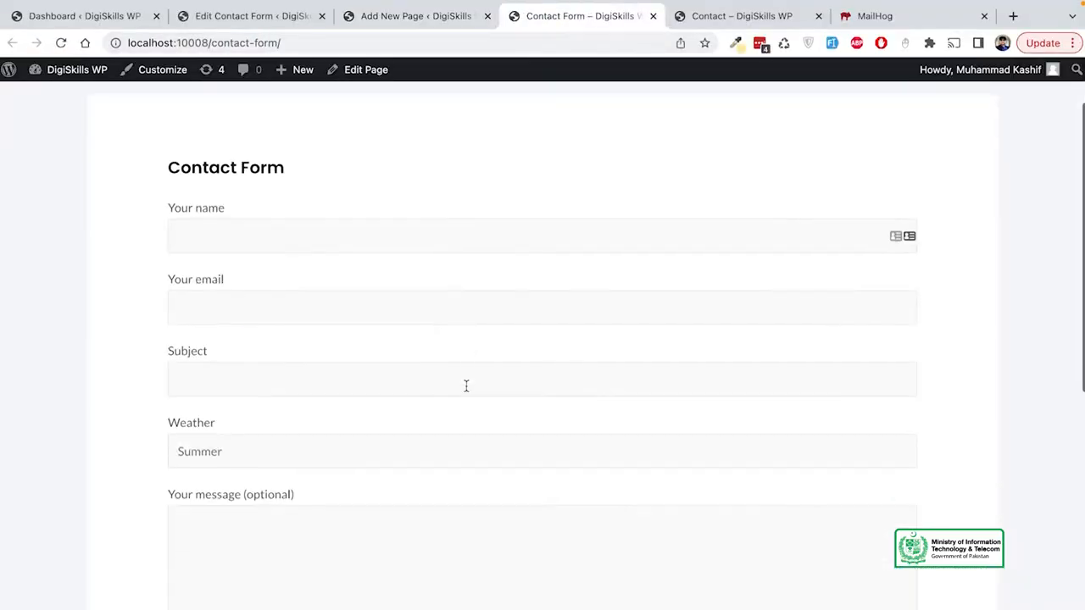
scroll(467, 390, down, 1)
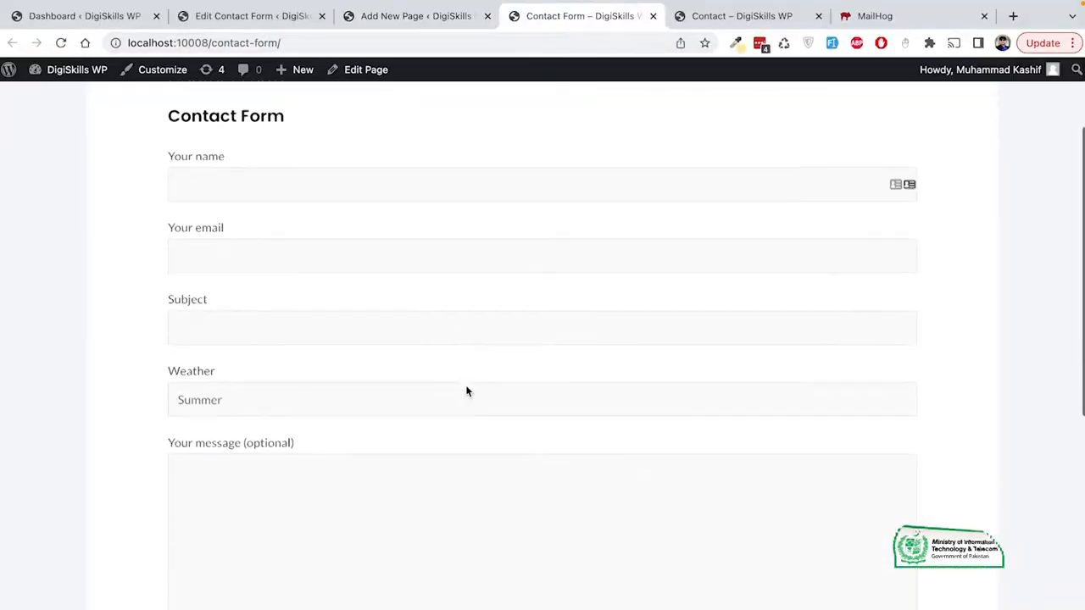
scroll(467, 385, up, 1)
click(312, 167)
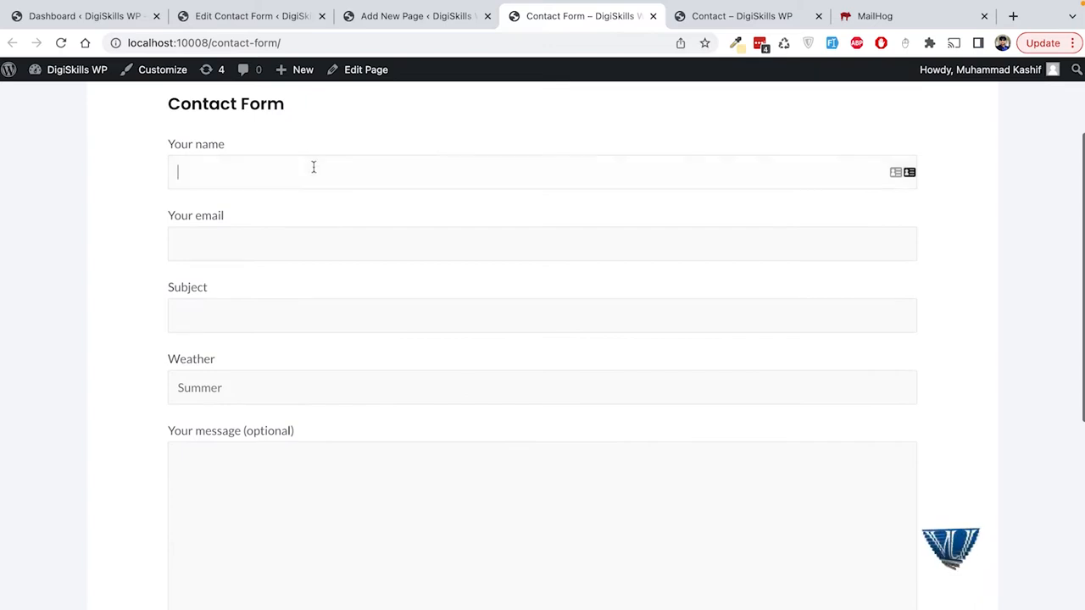
scroll(378, 272, down, 1)
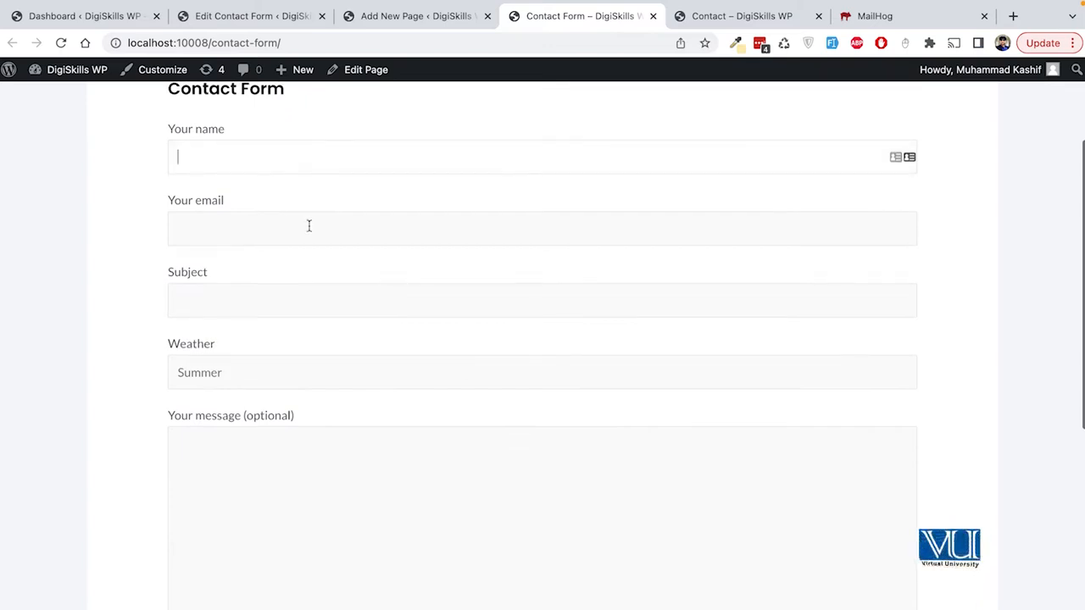
scroll(309, 227, up, 1)
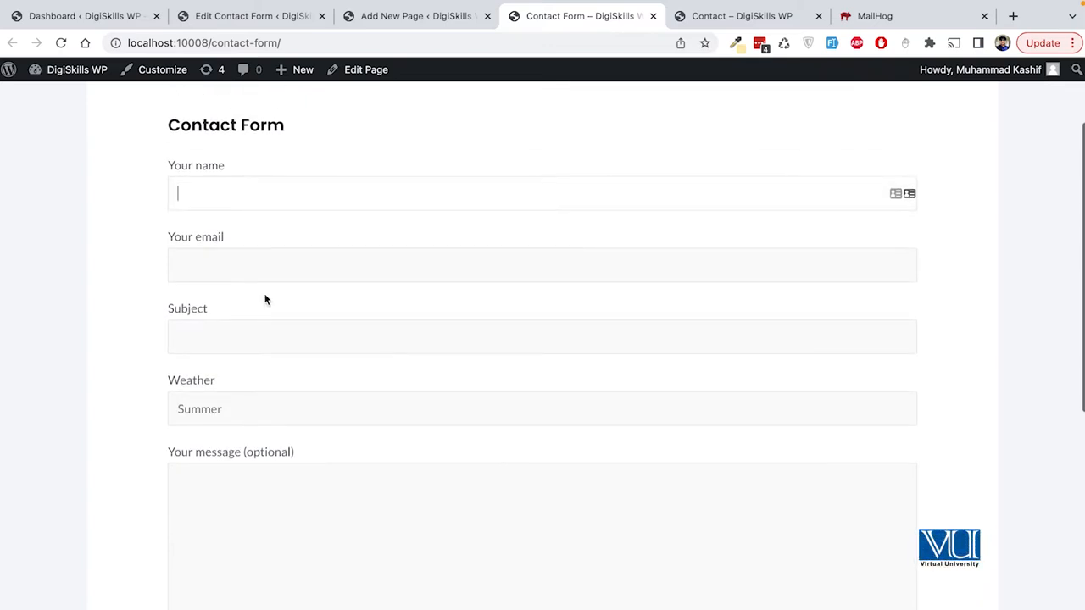
scroll(265, 297, down, 1)
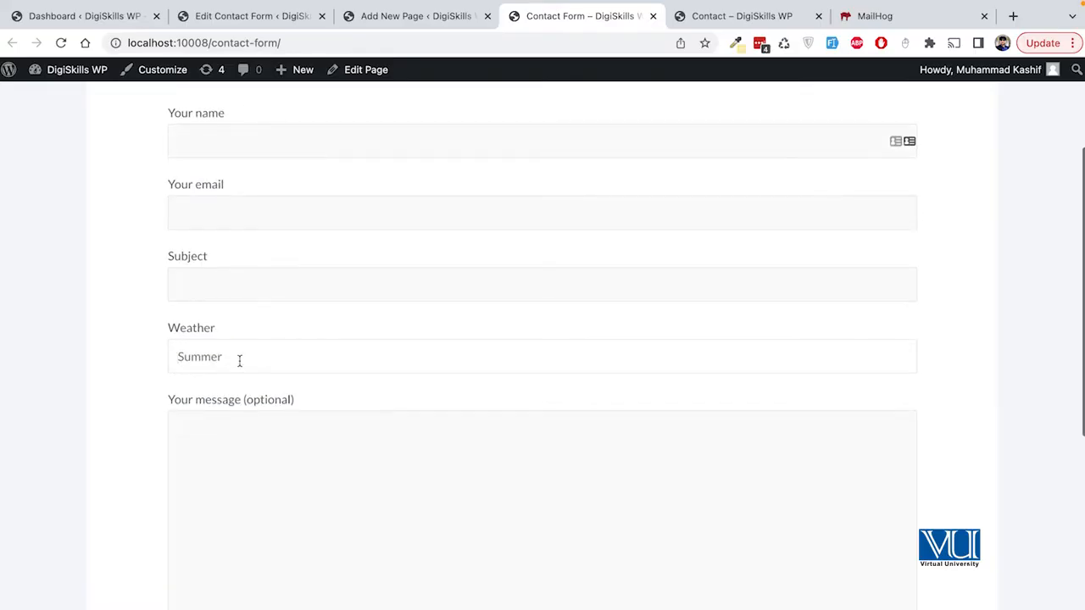
click(387, 511)
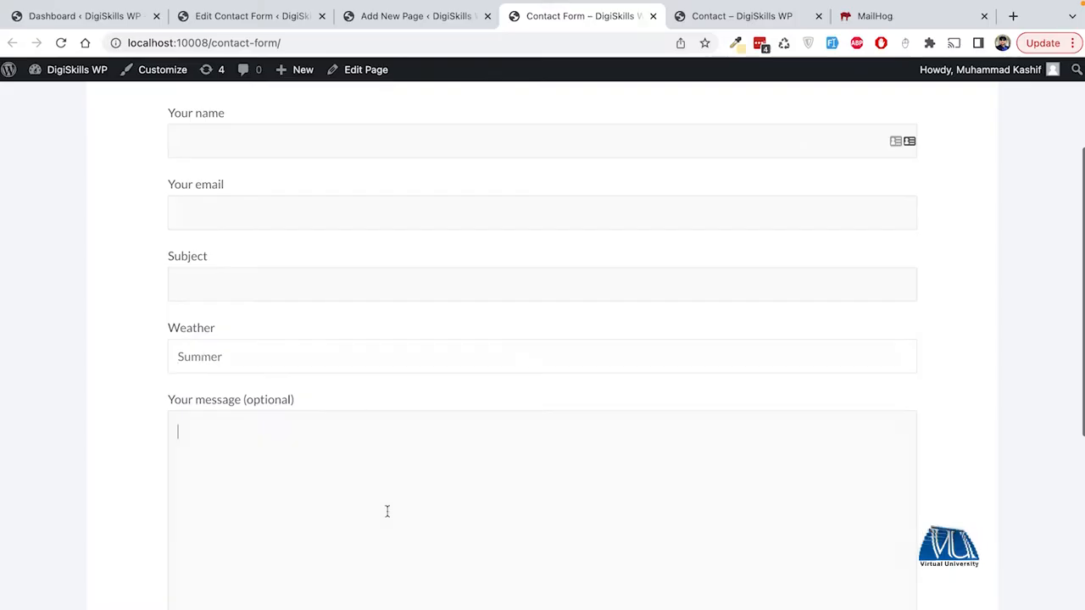
scroll(387, 511, down, 2)
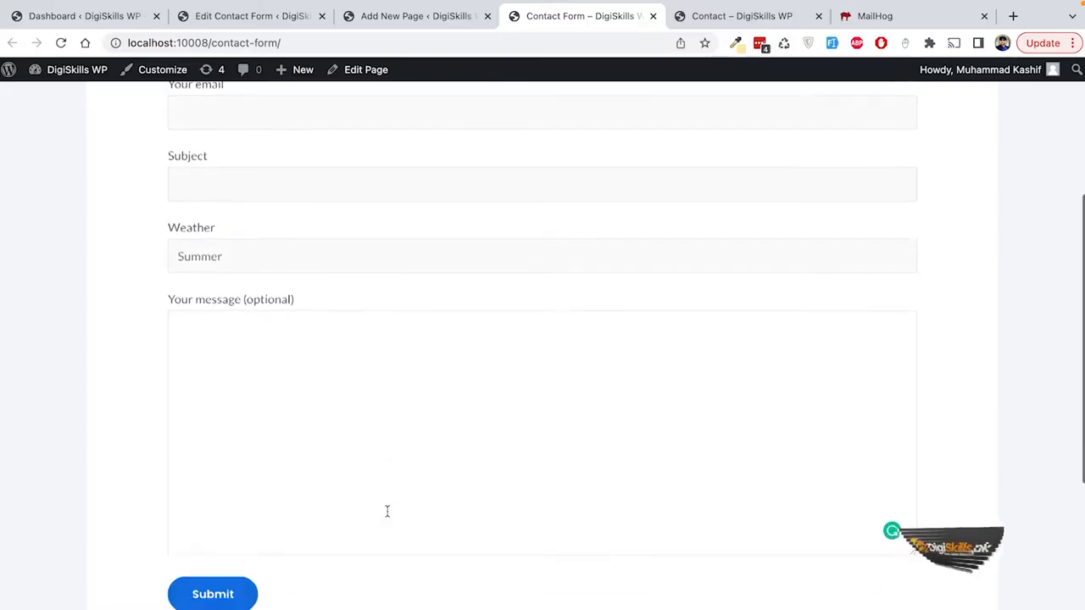
scroll(368, 161, up, 3)
scroll(370, 159, up, 3)
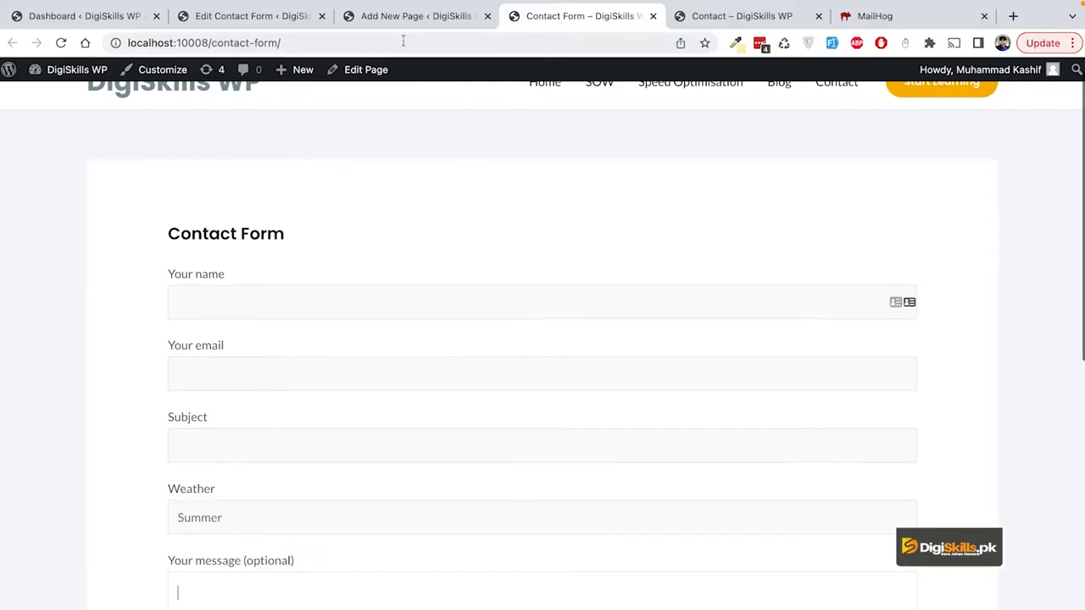
Step: On the Mail tab, replace the To value [_site_admin_email] with a personal e-mail address
click(272, 21)
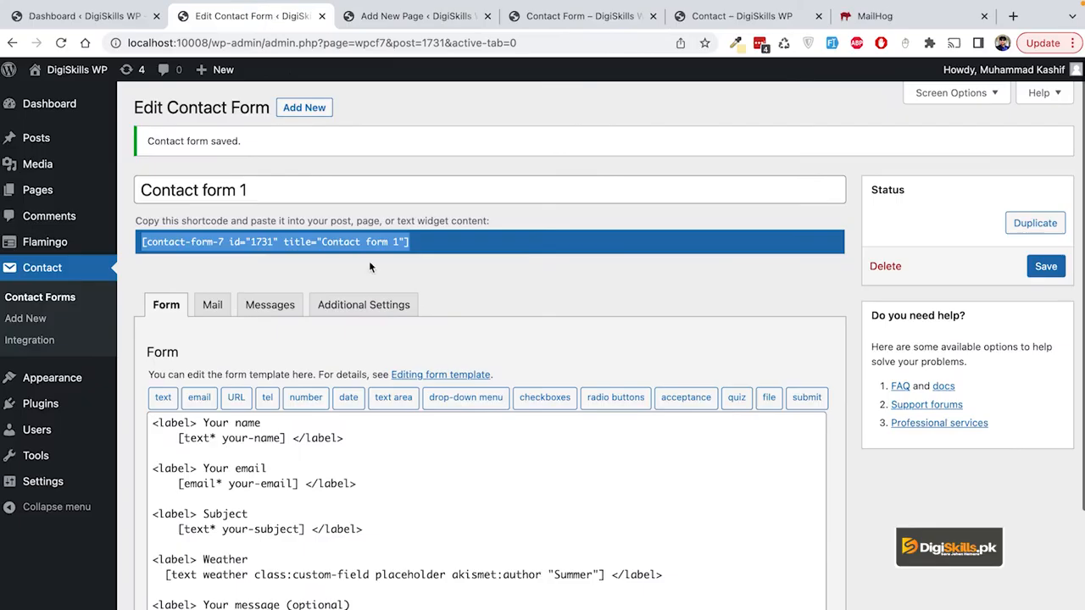
click(213, 305)
scroll(360, 378, down, 2)
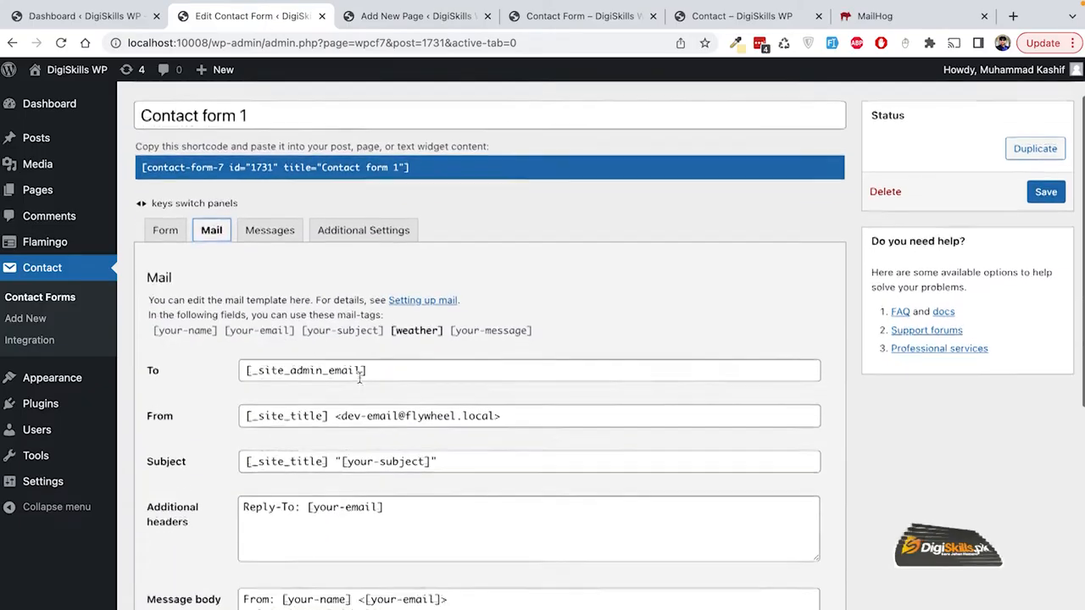
click(365, 370)
scroll(483, 362, down, 1)
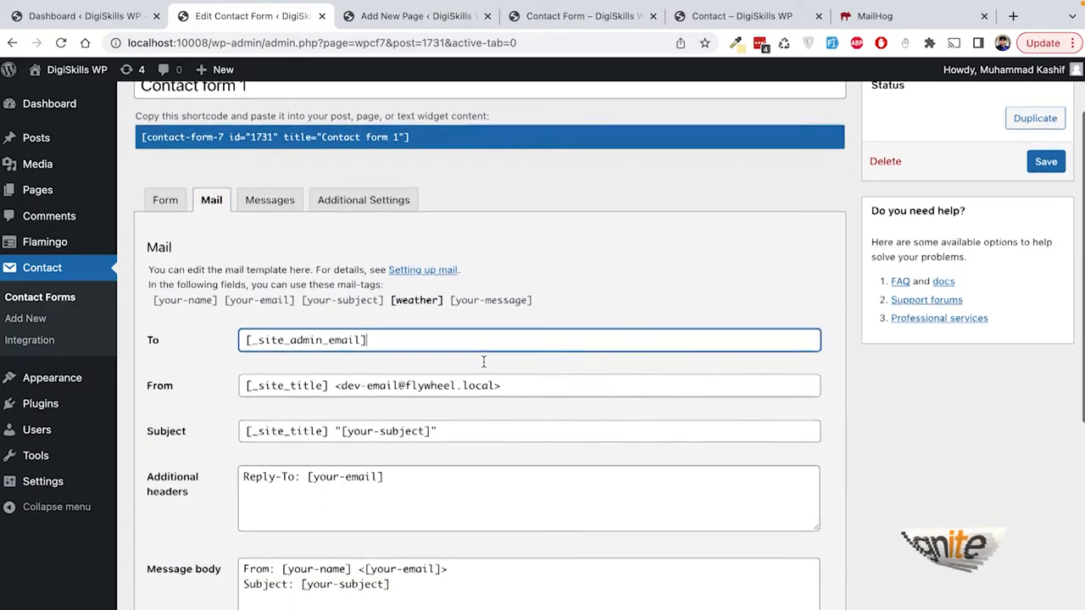
scroll(481, 370, down, 1)
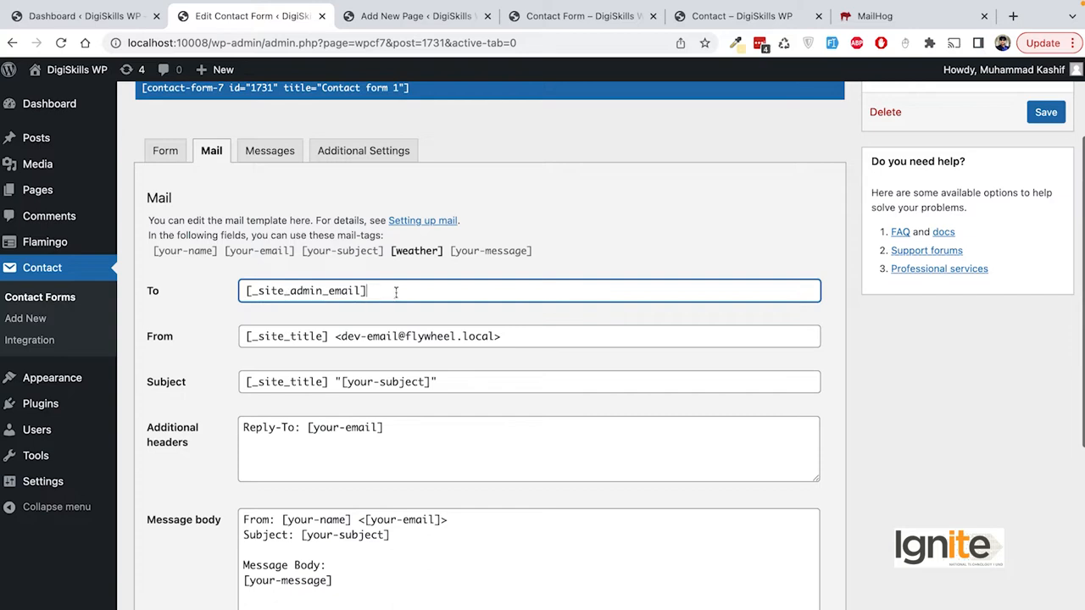
drag(392, 290, 237, 297)
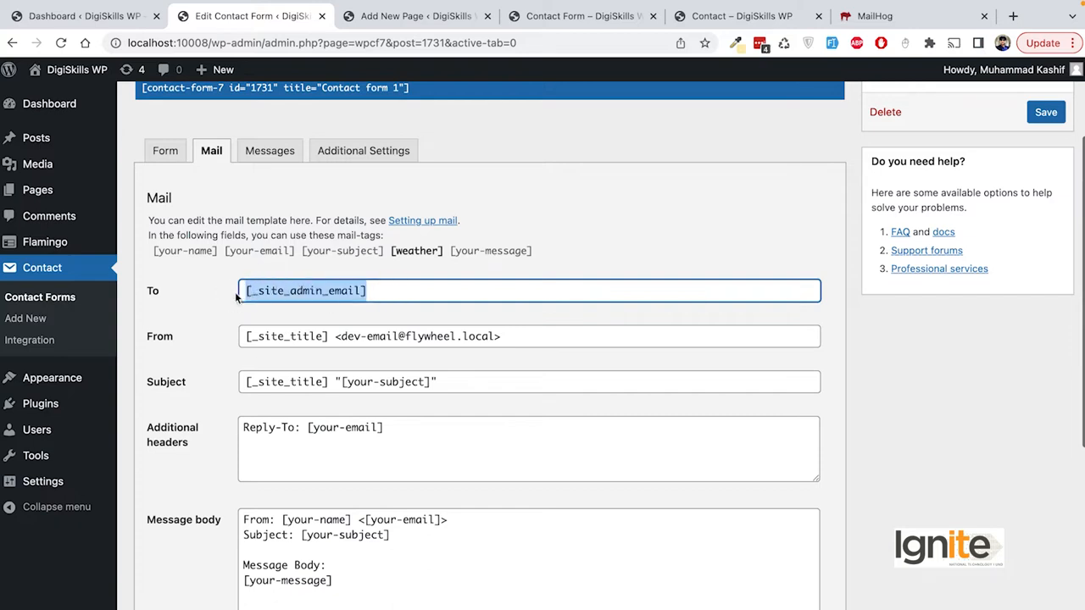
double_click(258, 291)
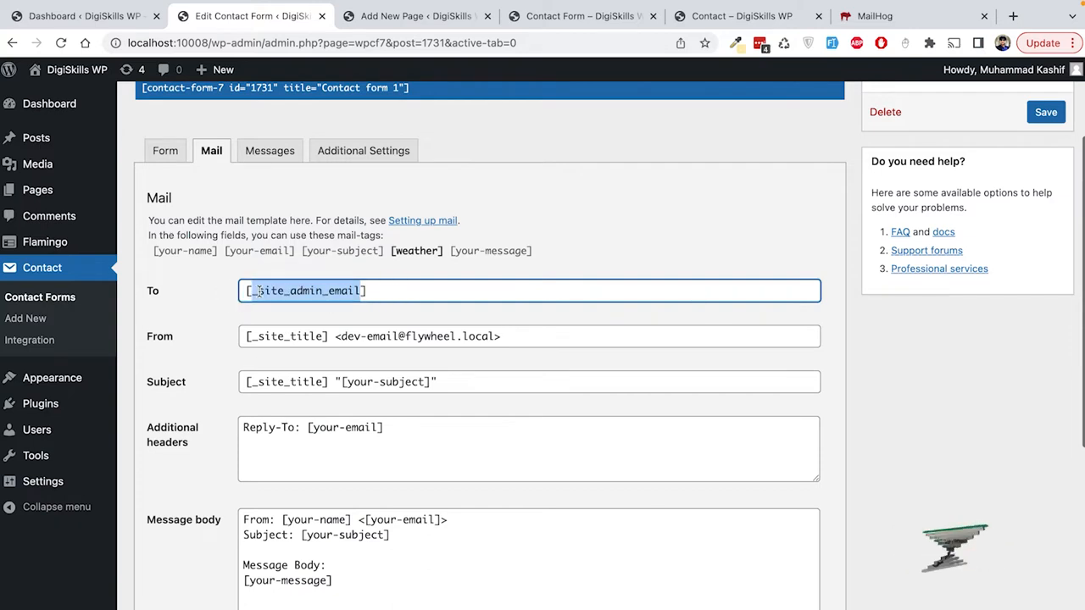
click(366, 291)
drag(371, 291, 243, 291)
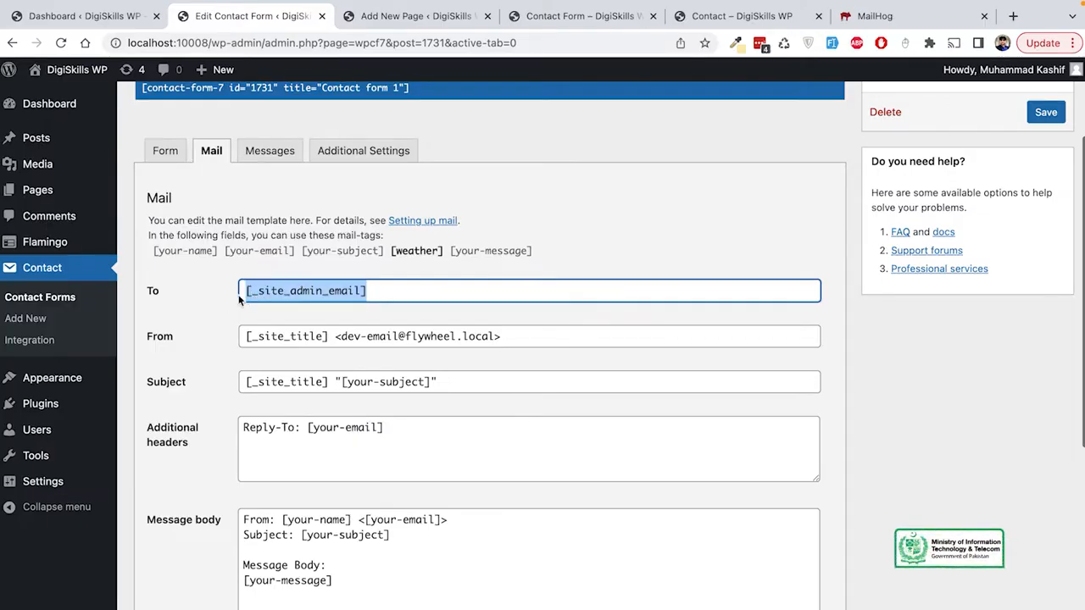
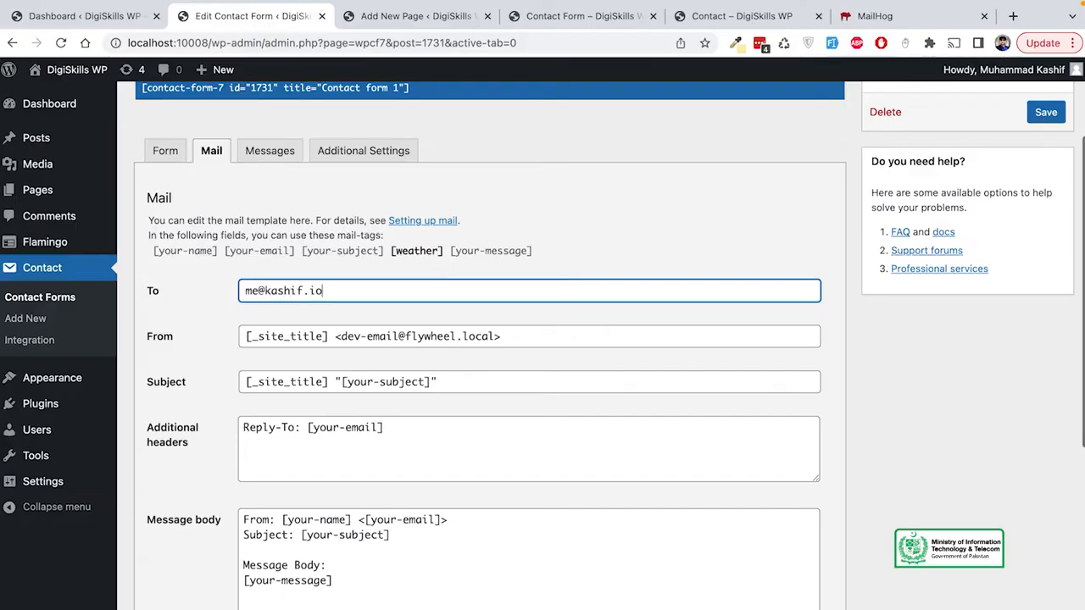
click(524, 337)
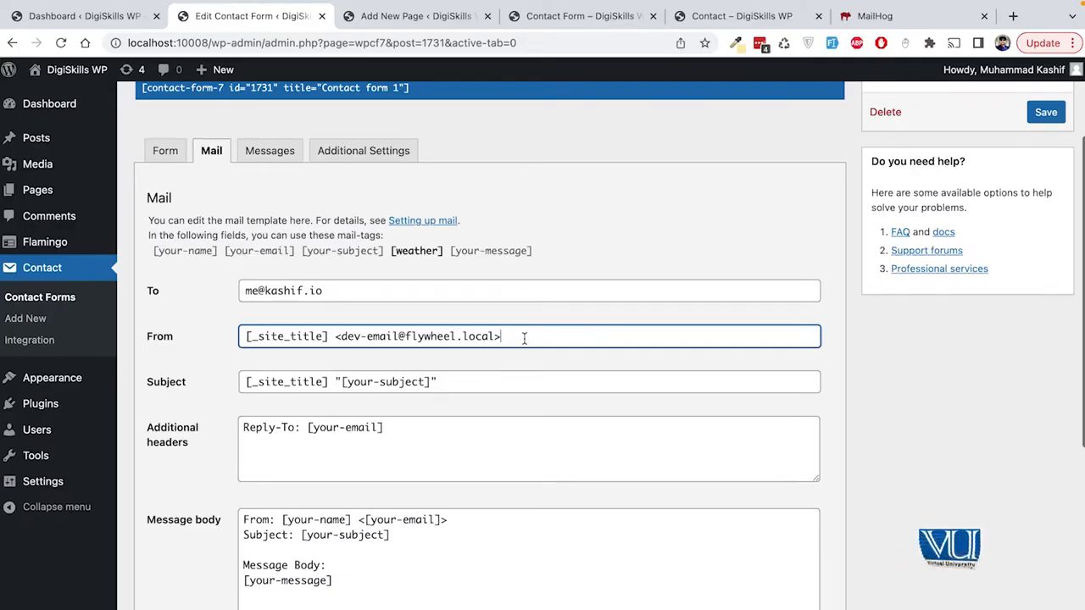
click(381, 292)
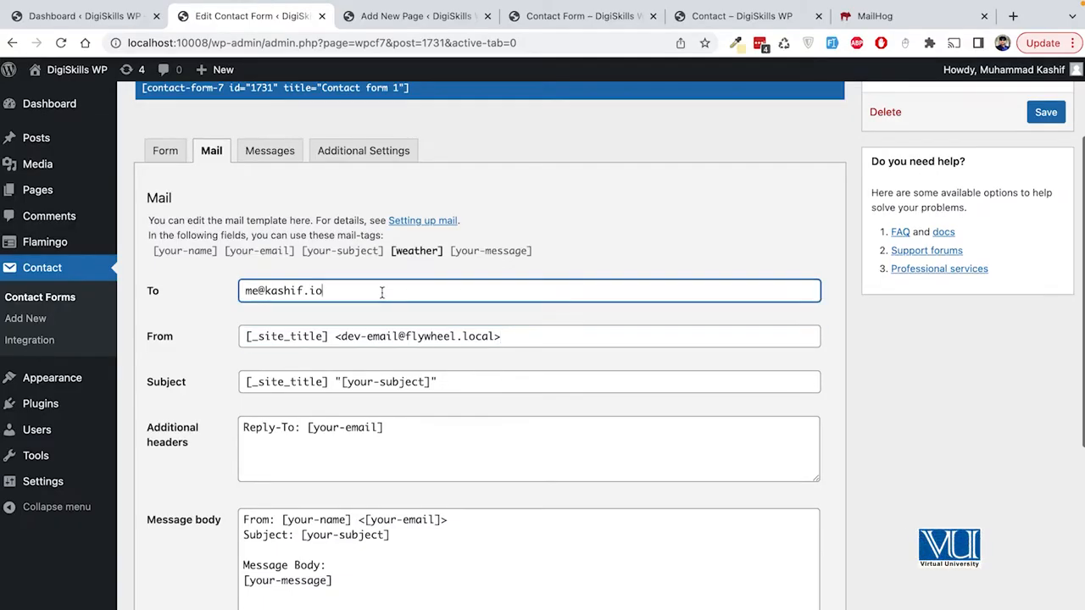
click(366, 336)
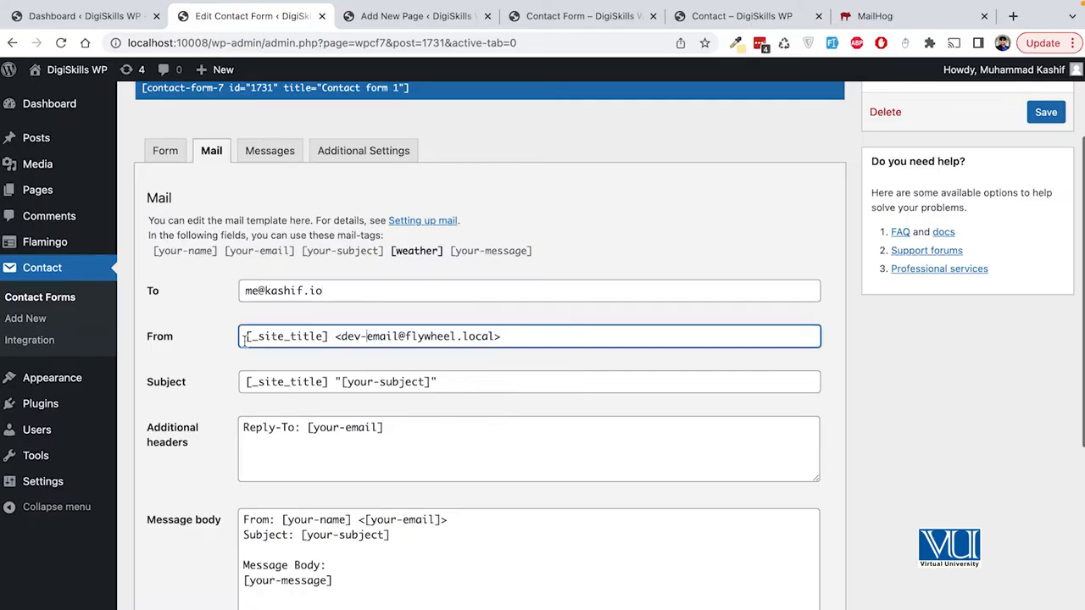
drag(245, 339, 500, 339)
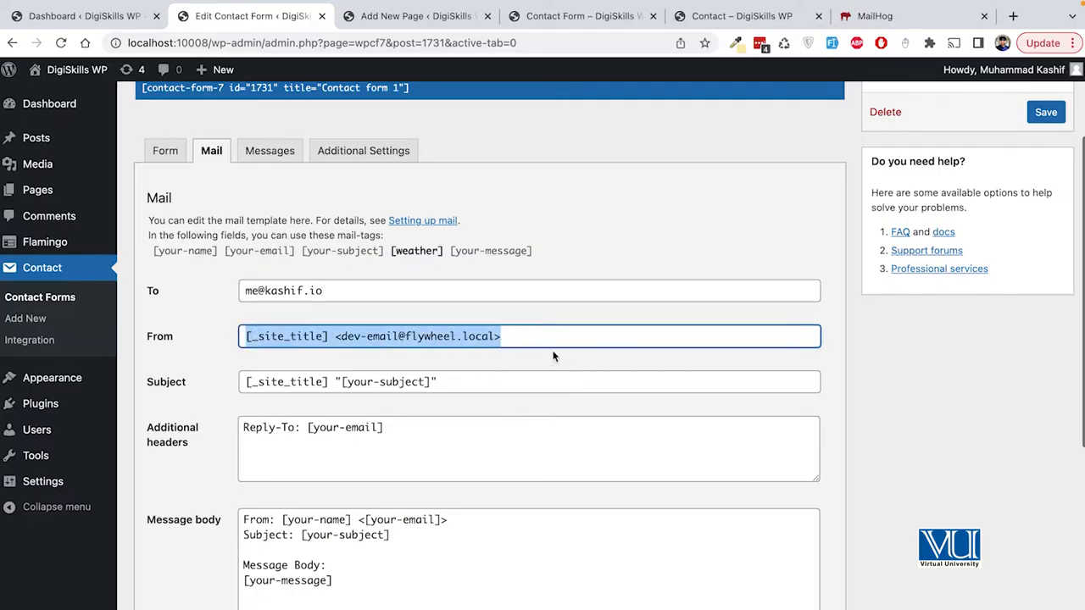
click(328, 337)
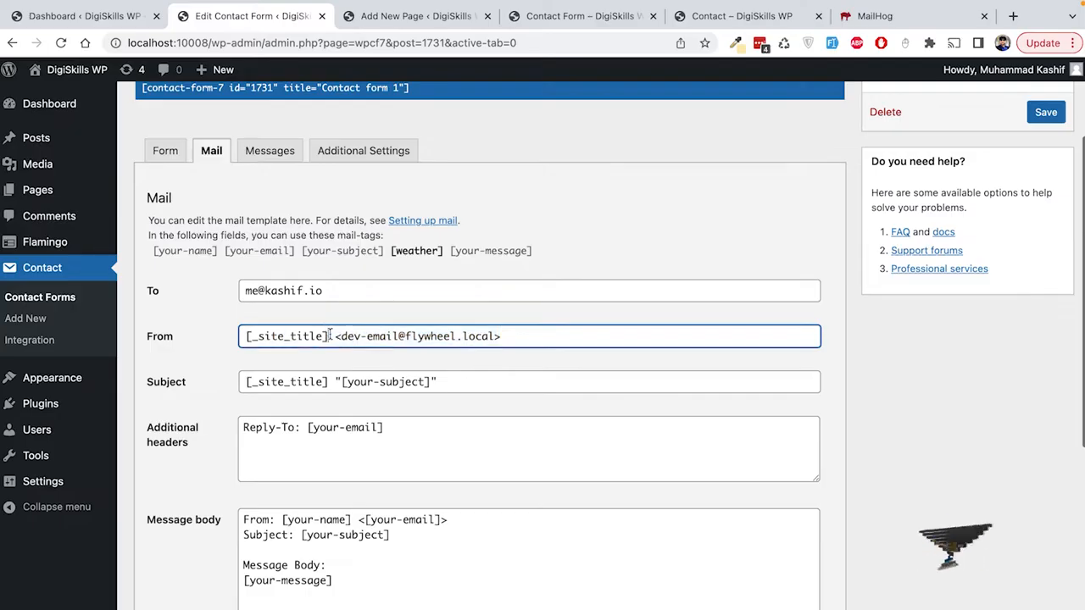
drag(329, 337, 244, 337)
click(521, 338)
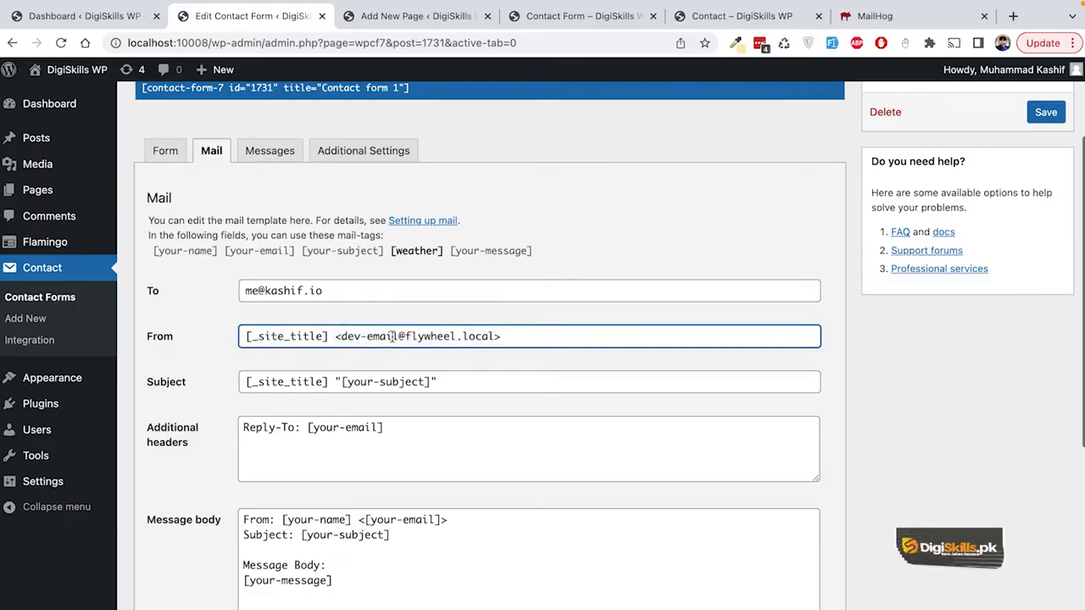
drag(521, 337, 335, 333)
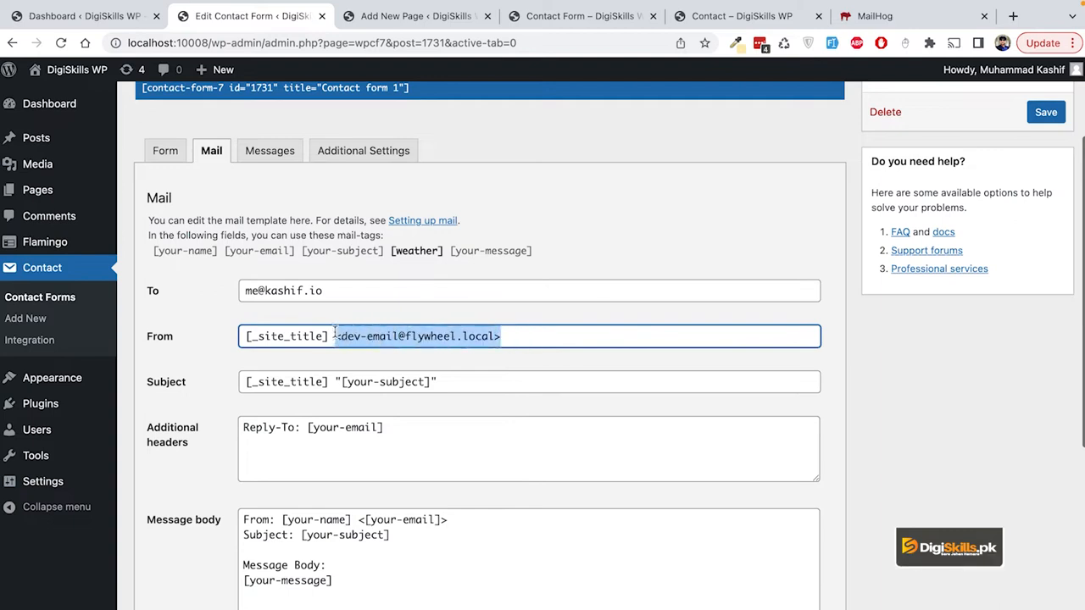
scroll(396, 365, down, 1)
click(319, 359)
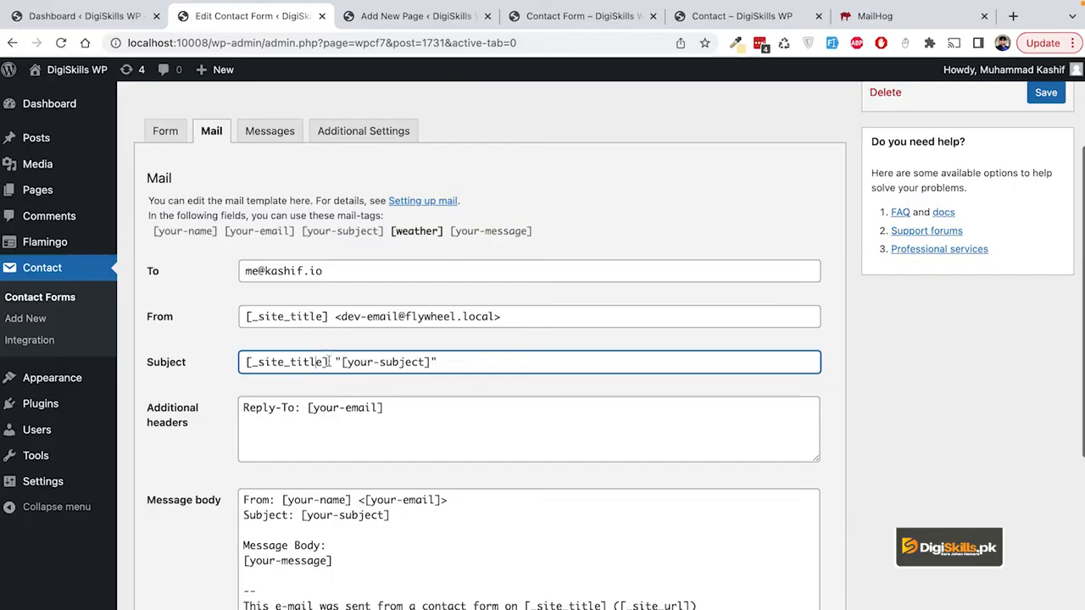
drag(327, 362, 242, 362)
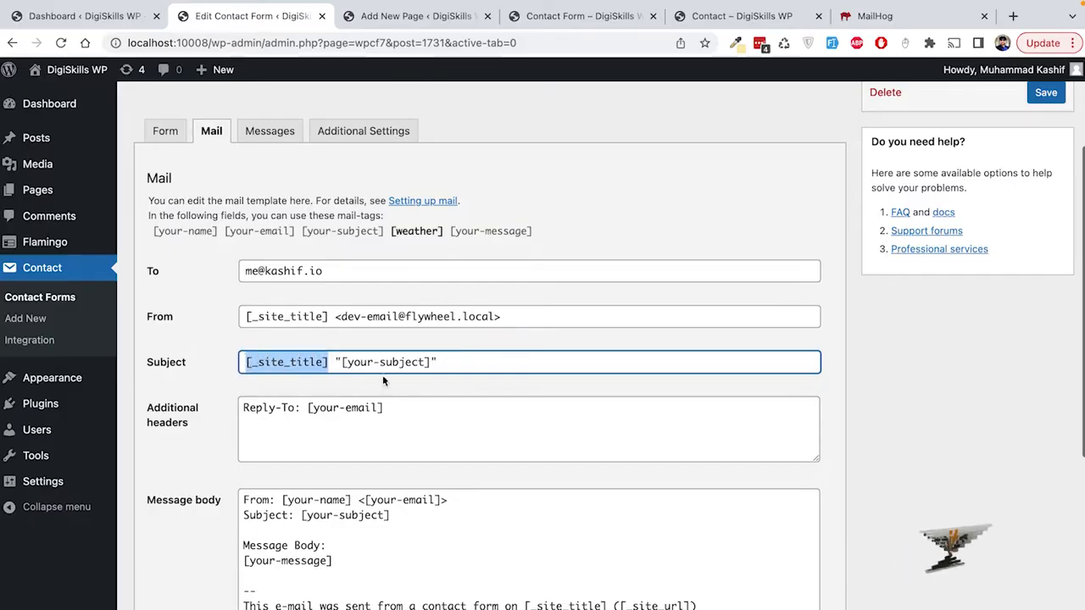
click(332, 363)
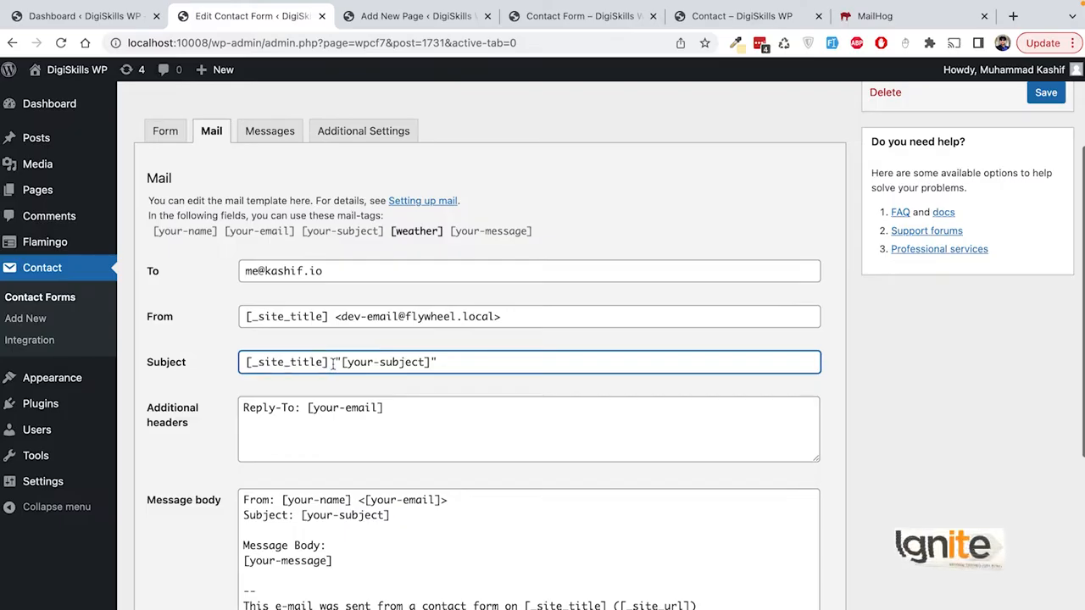
drag(330, 362, 198, 366)
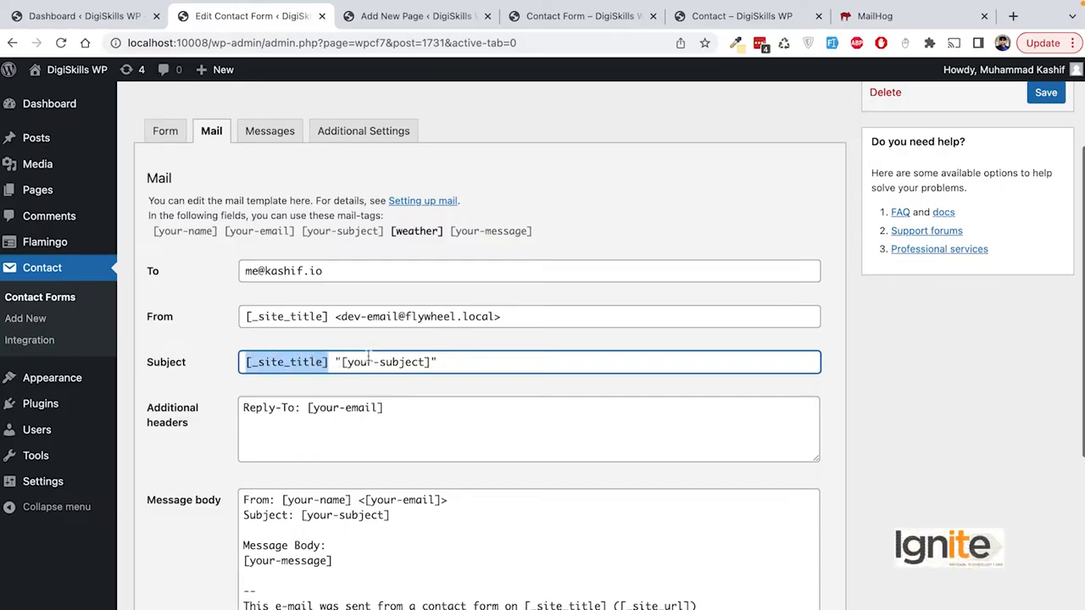
click(459, 362)
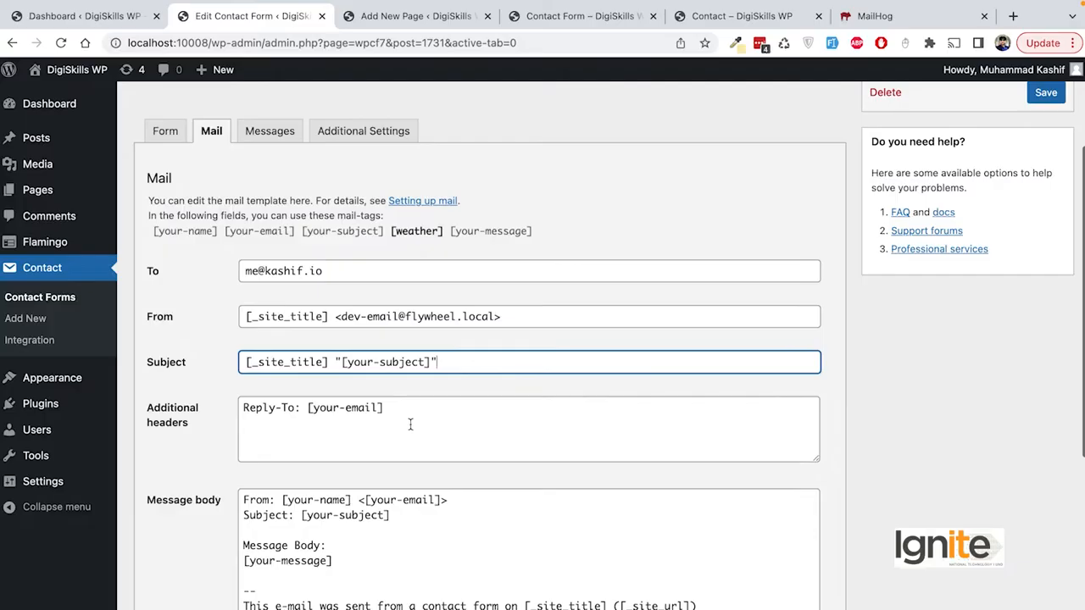
scroll(410, 425, down, 1)
Step: Review the Additional headers Reply-To line and its [your-email] tag
scroll(409, 399, down, 1)
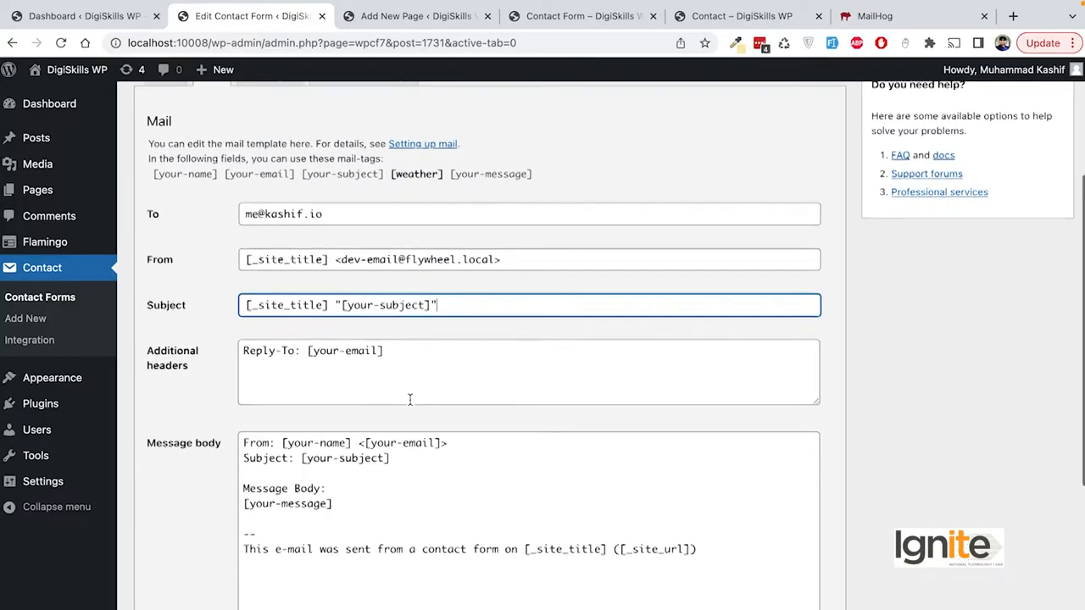
click(412, 363)
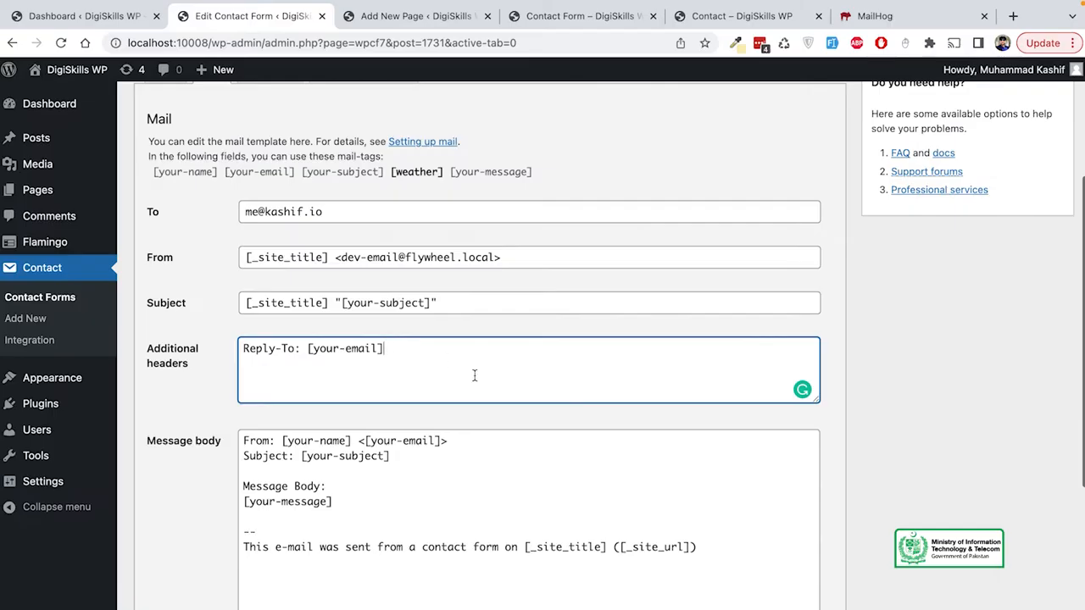
drag(423, 353, 239, 353)
click(322, 362)
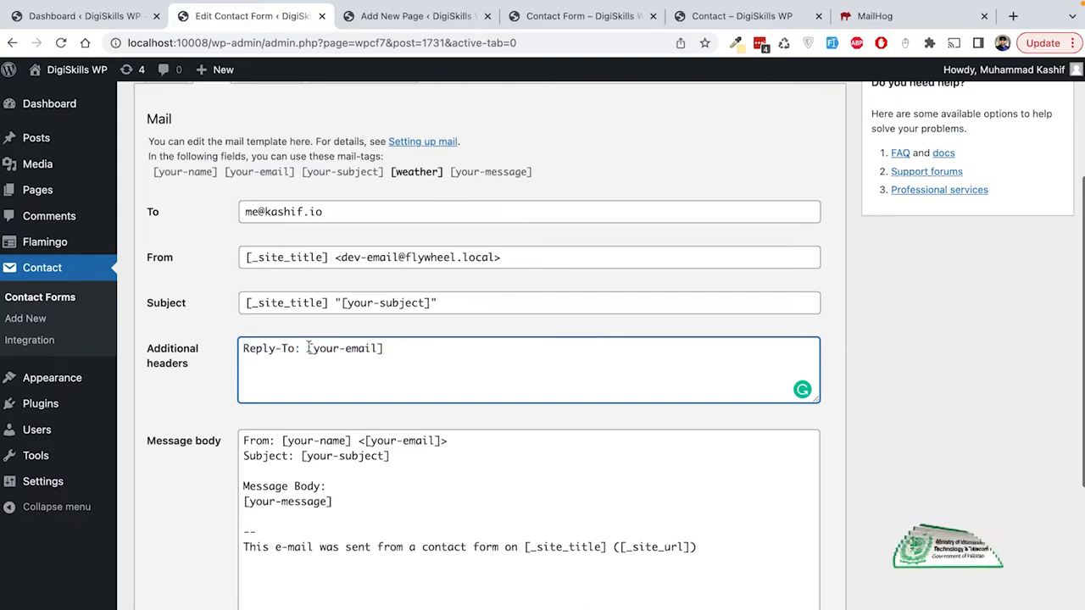
click(307, 348)
drag(307, 348, 388, 349)
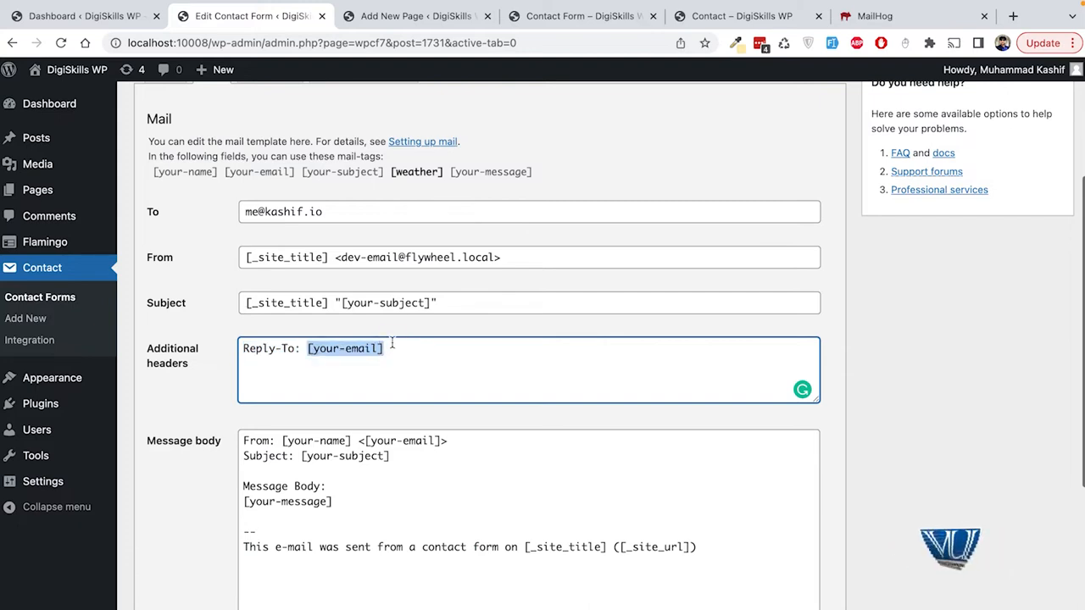
click(589, 106)
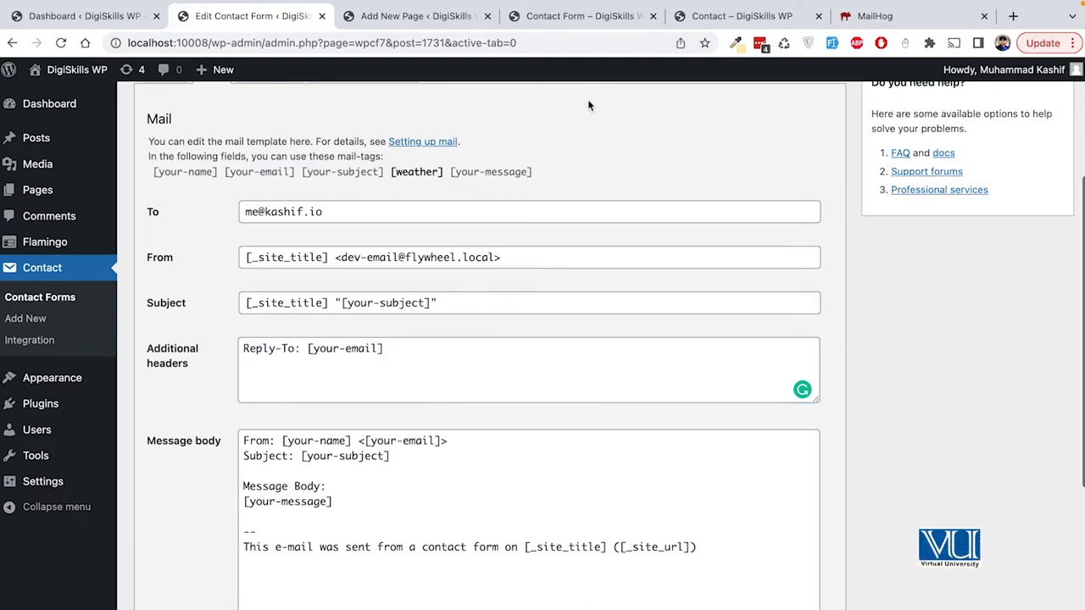
Step: Look over the message body template, then select the [weather] mail-tag for copying
scroll(604, 240, down, 3)
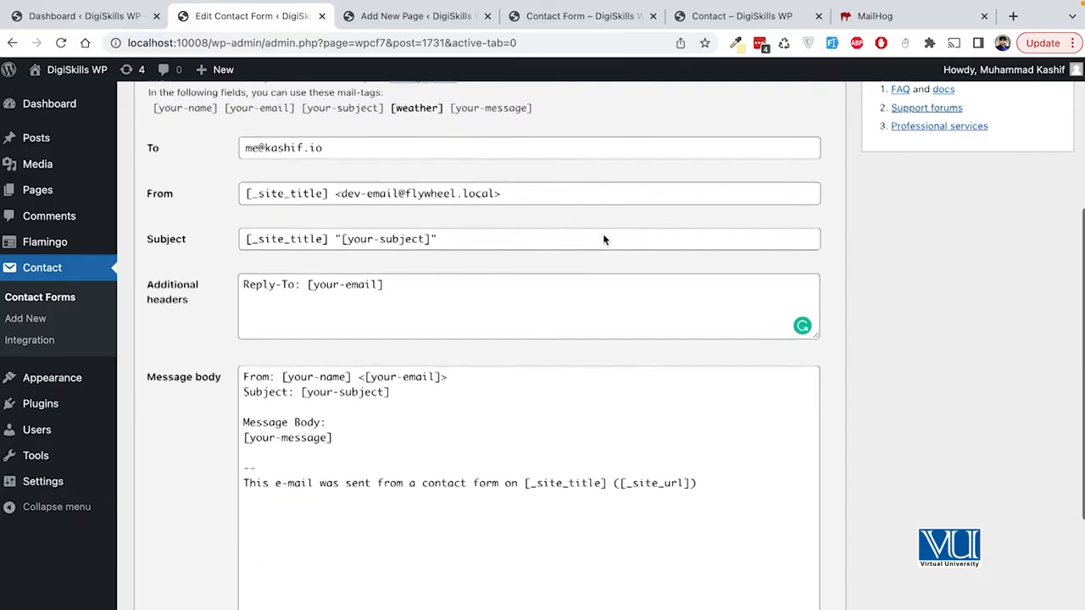
drag(722, 447, 236, 339)
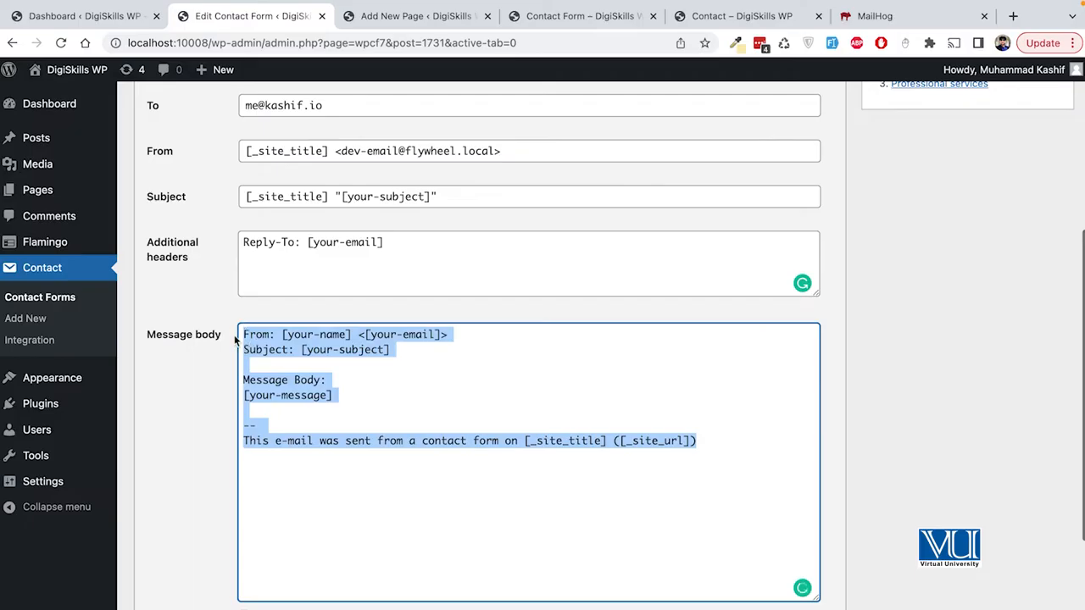
click(452, 378)
scroll(450, 378, down, 1)
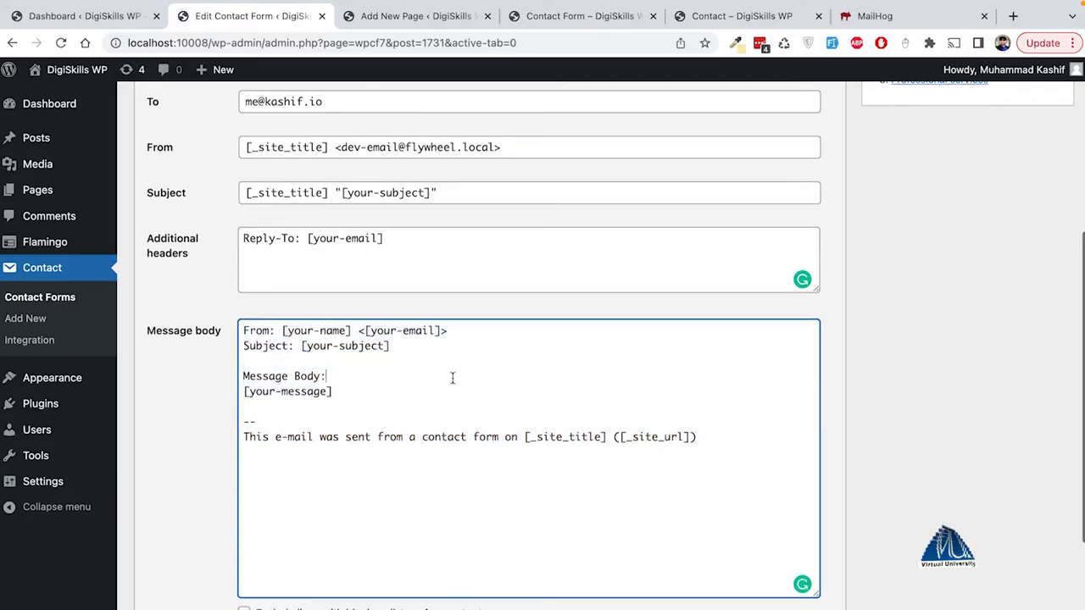
drag(283, 330, 348, 329)
scroll(489, 361, up, 3)
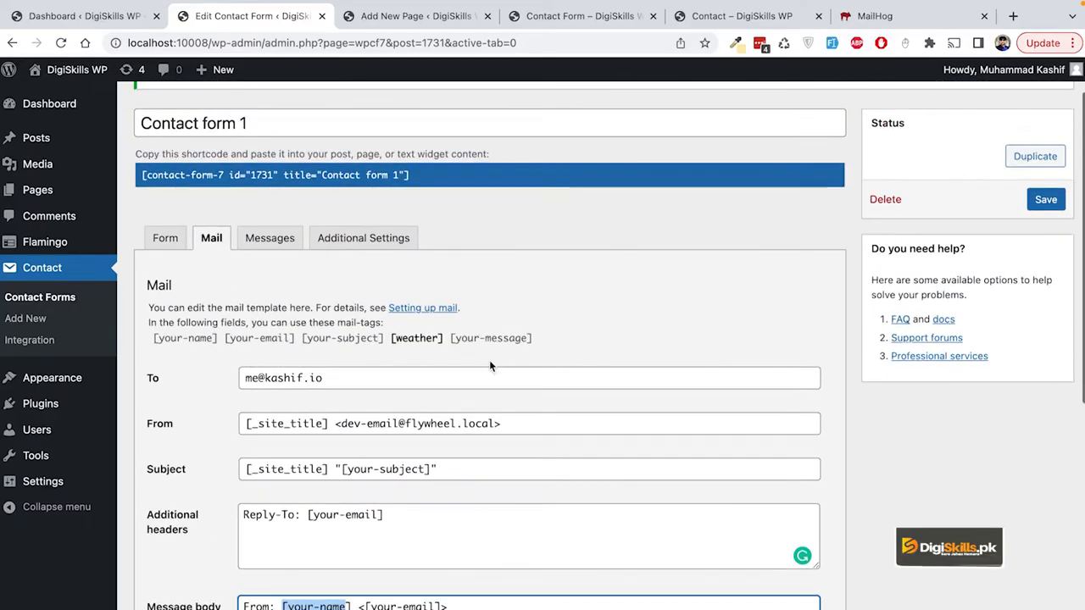
scroll(489, 366, up, 1)
scroll(479, 373, down, 1)
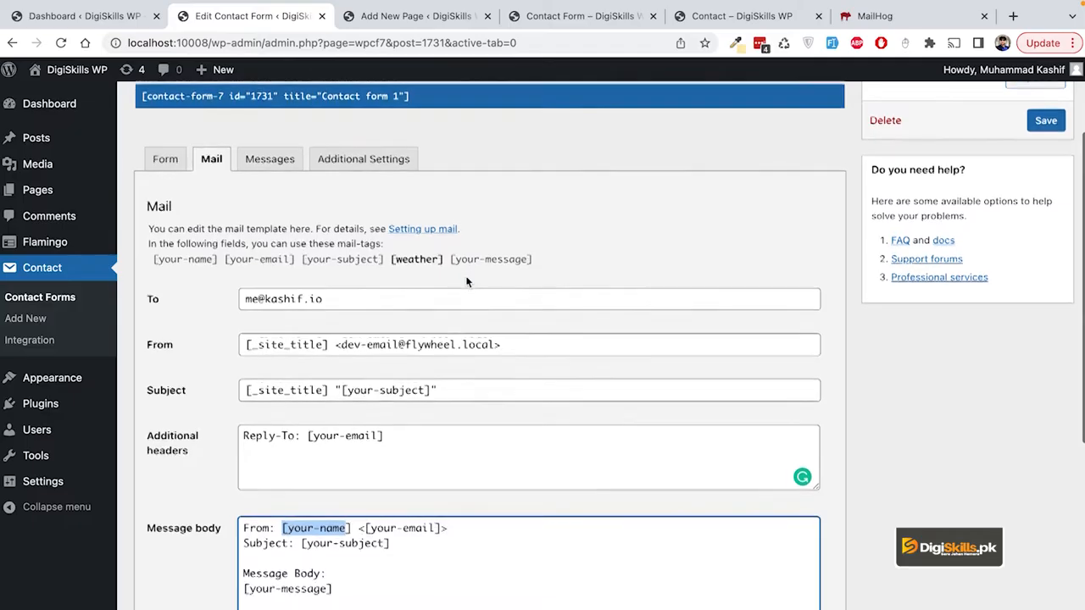
scroll(466, 275, down, 1)
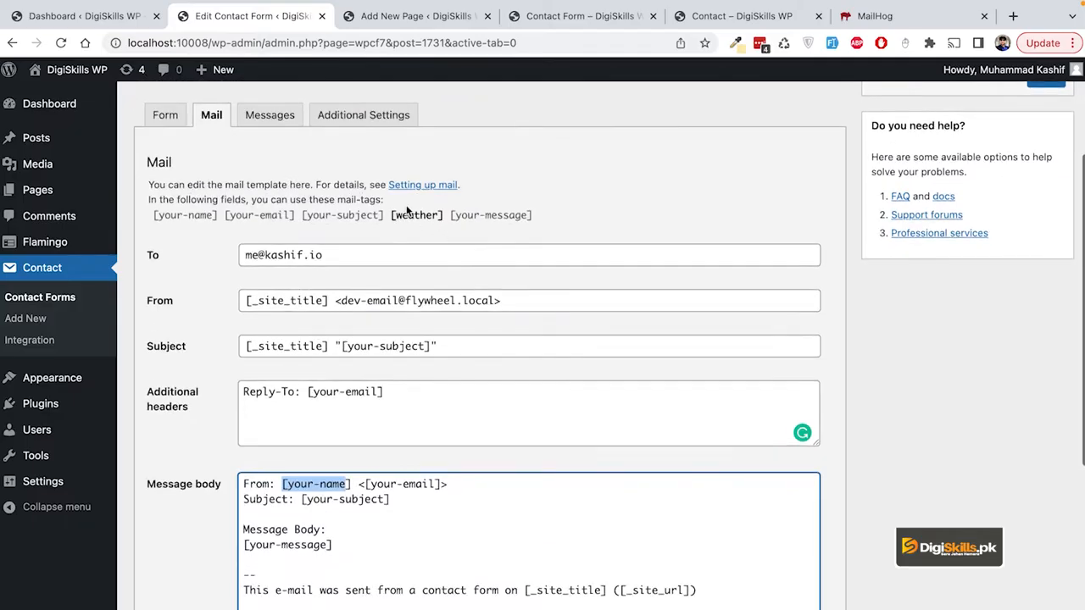
scroll(495, 363, down, 1)
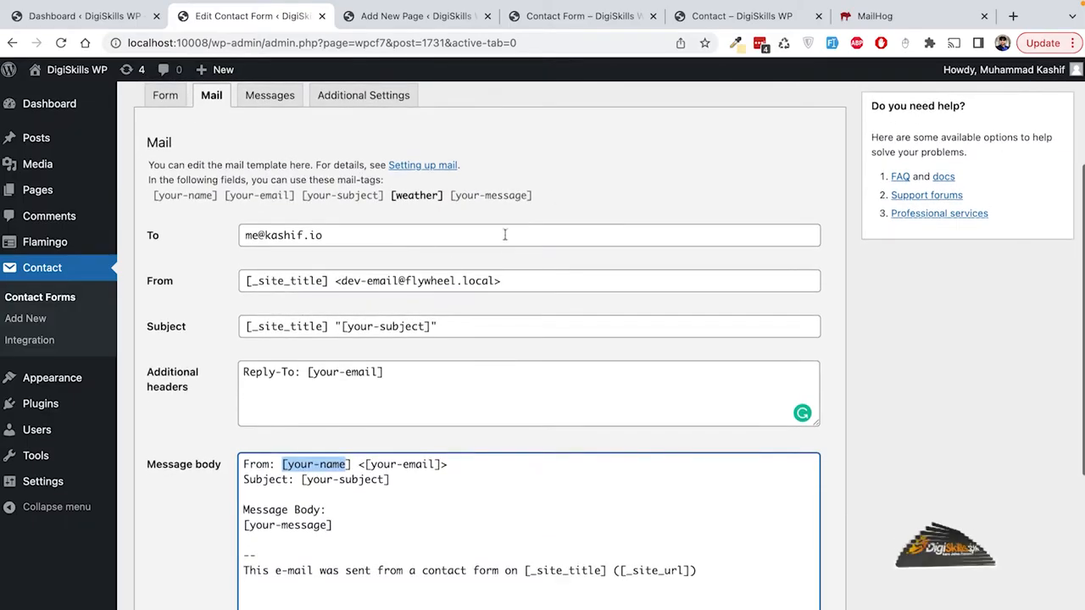
click(432, 196)
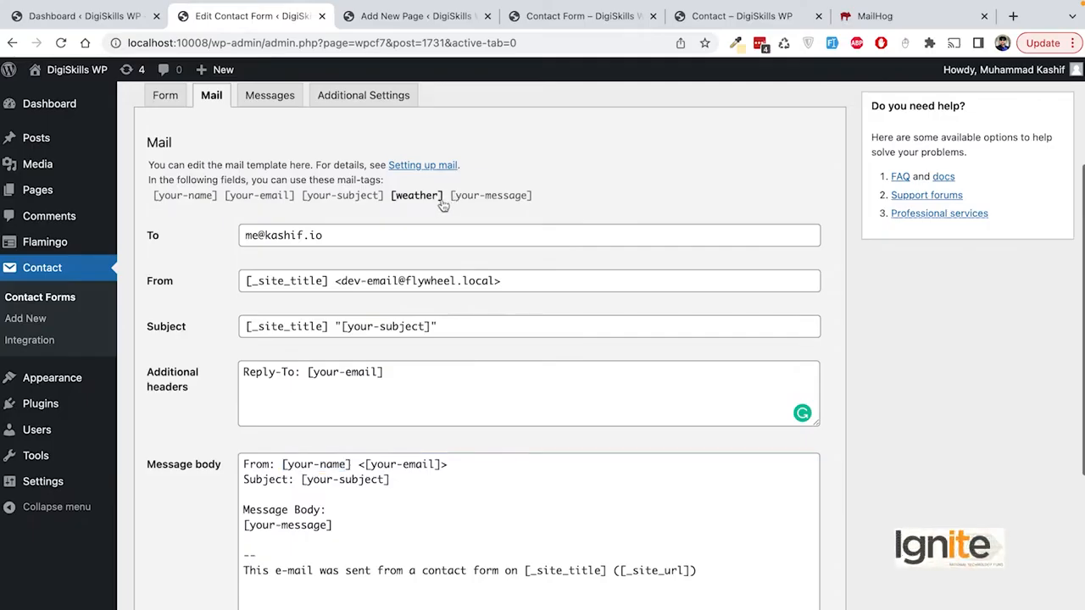
drag(445, 201, 392, 206)
key(ctrl+c)
Step: Add a 'Weather : [weather]' line below [your-message] in the message body
click(354, 532)
key(Return)
text(Weather :)
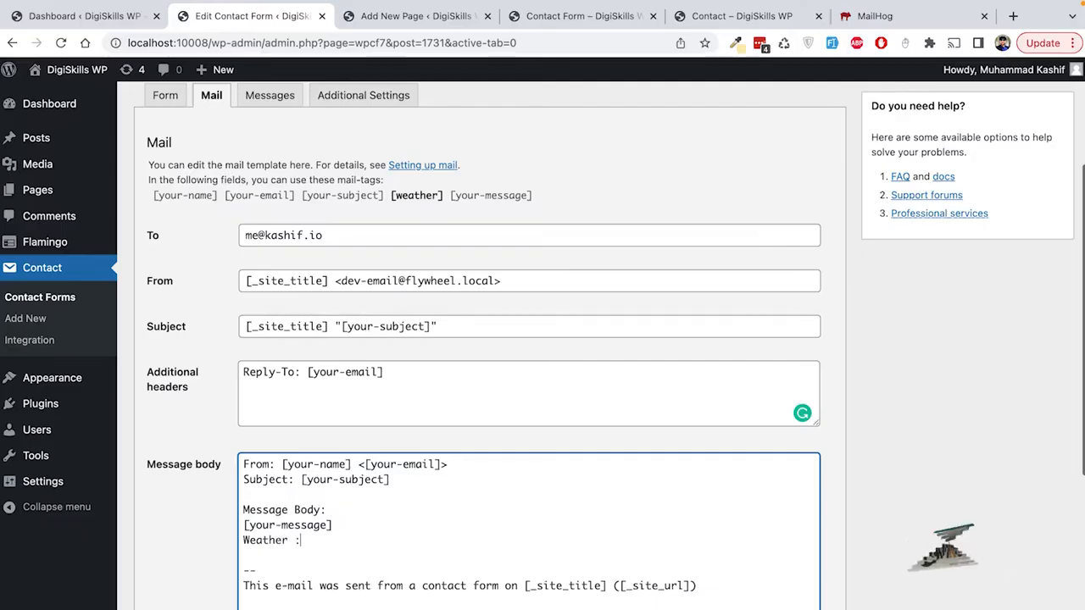
key(ctrl+v)
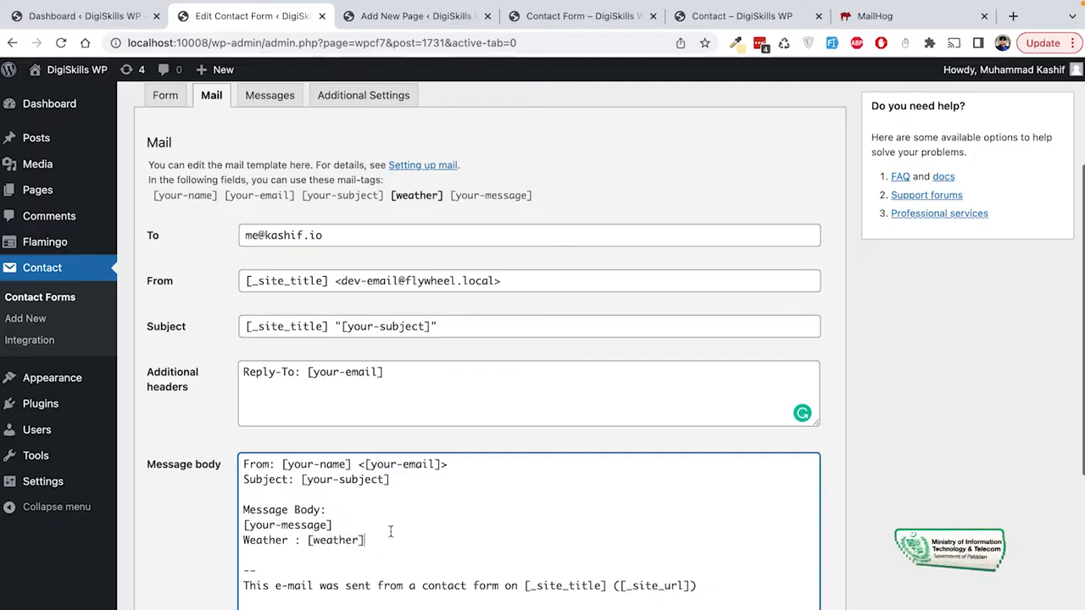
drag(564, 195, 153, 199)
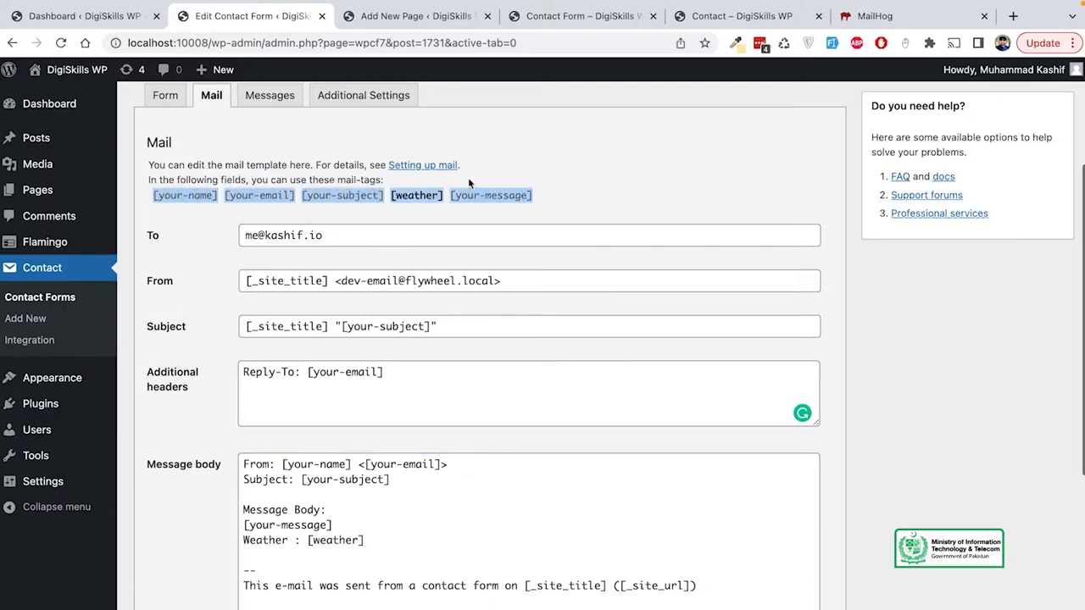
click(557, 193)
click(453, 209)
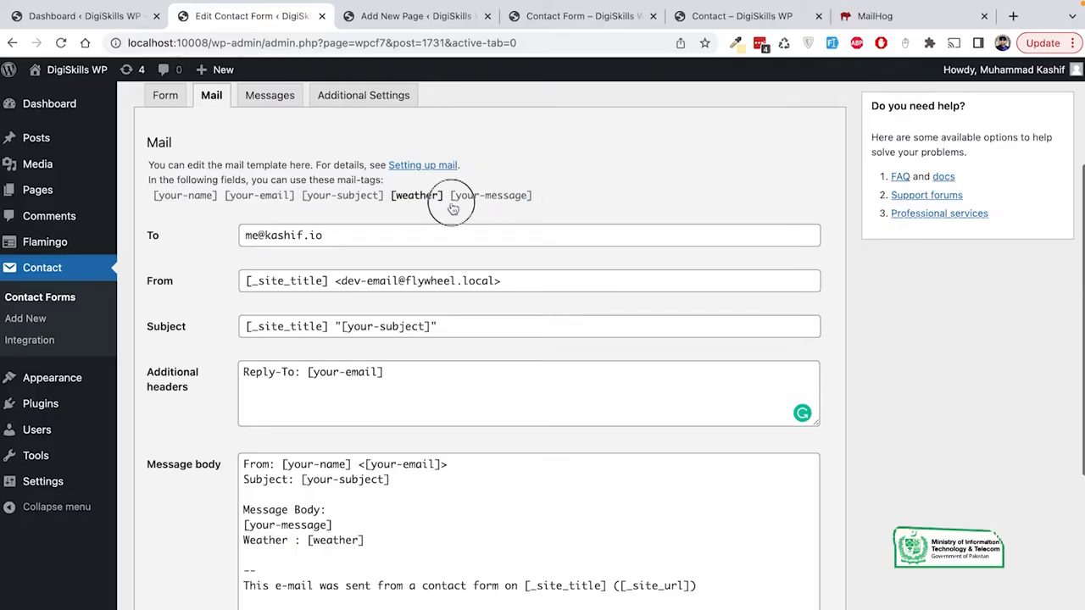
click(369, 541)
Step: Briefly tick then untick Use Mail (2), and save the contact form
scroll(492, 539, down, 1)
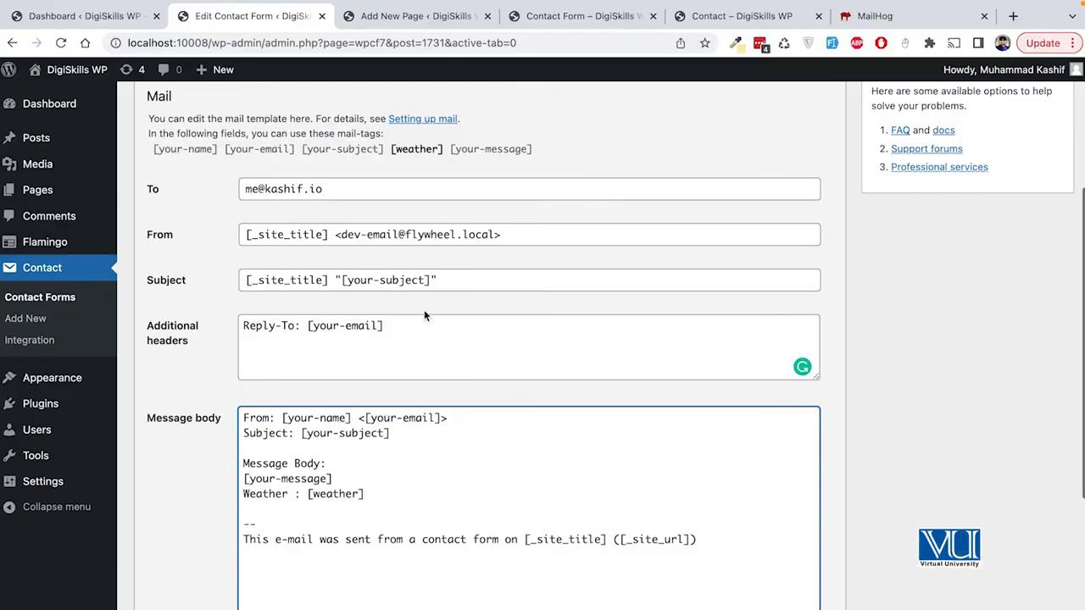
click(456, 279)
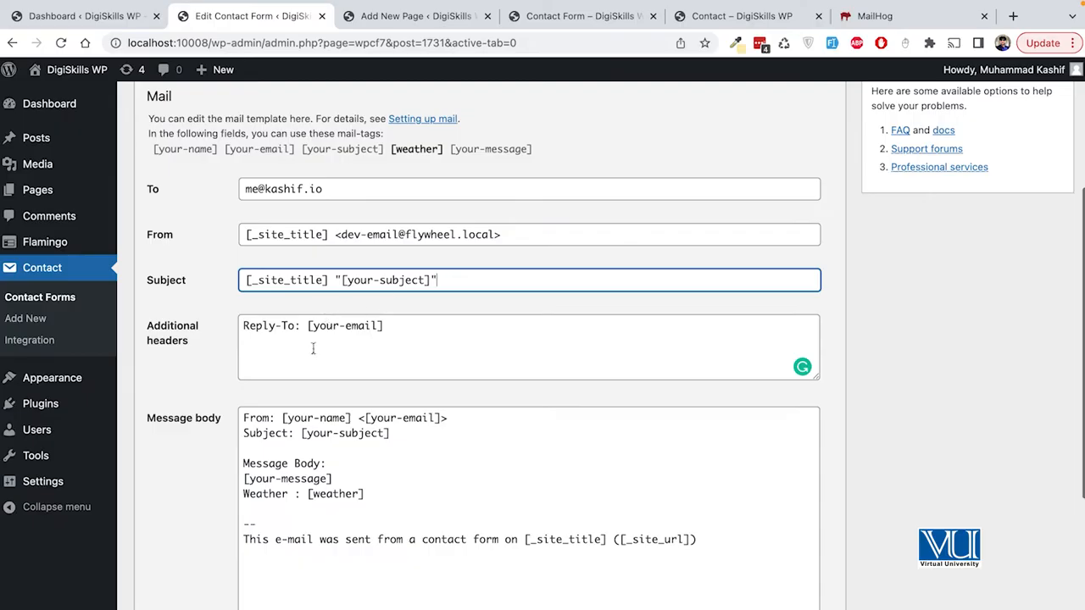
drag(305, 328, 411, 322)
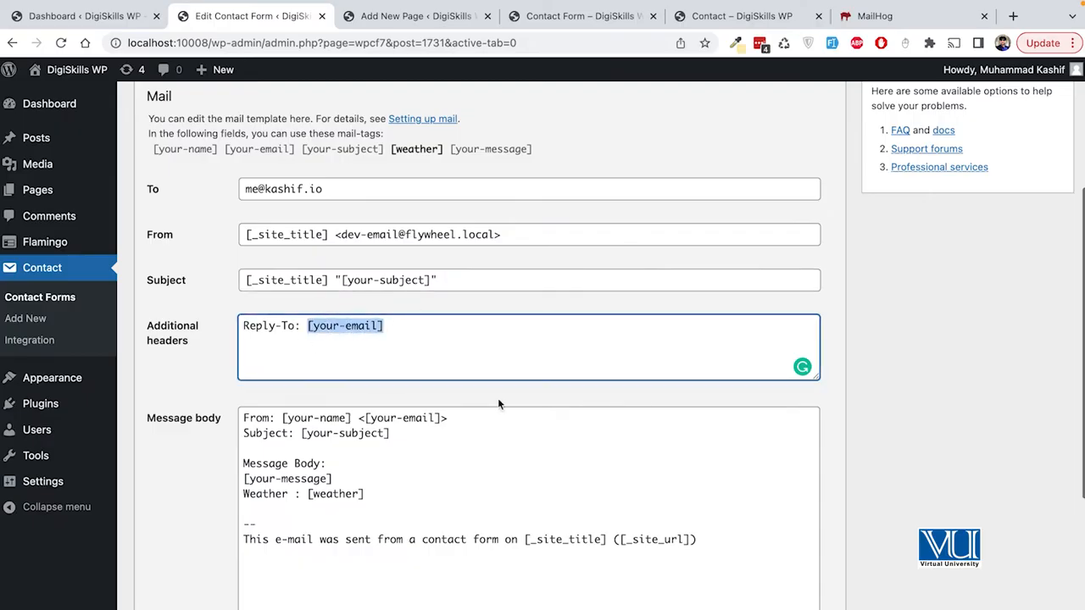
scroll(497, 398, down, 5)
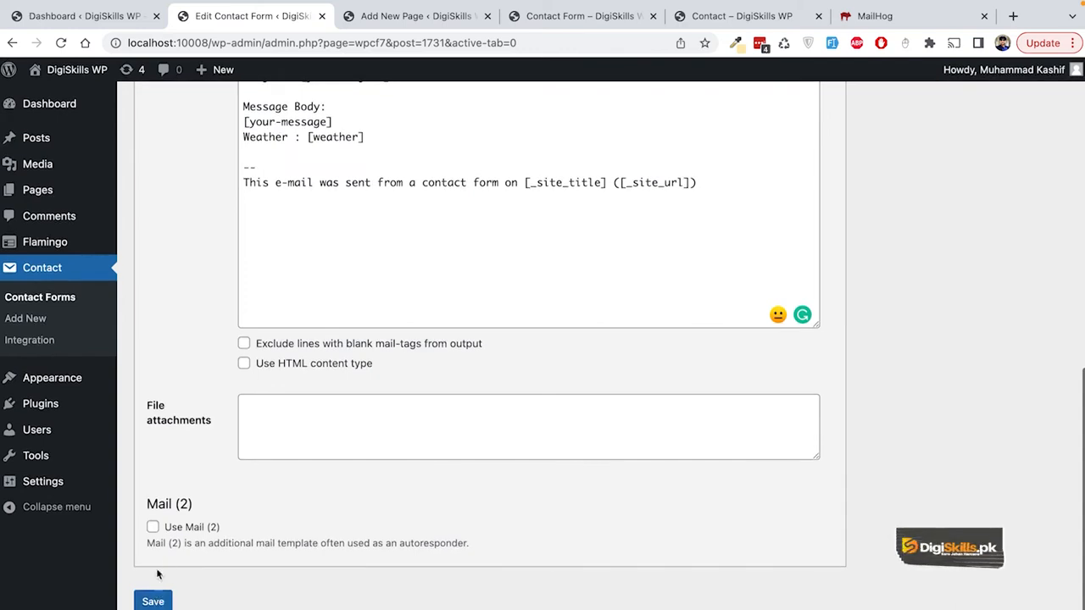
click(153, 527)
scroll(327, 534, down, 2)
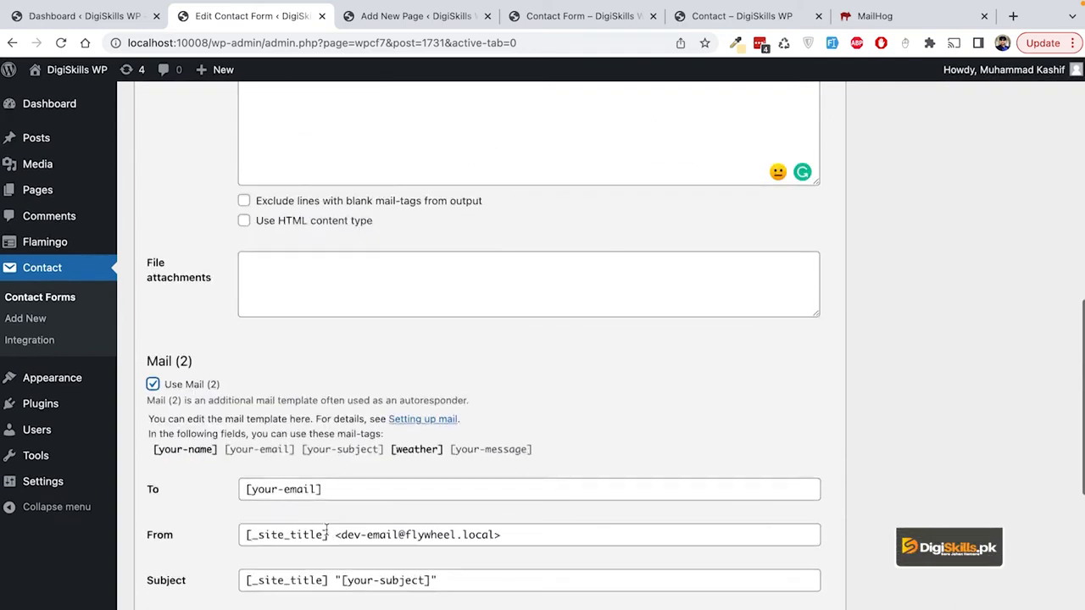
scroll(327, 533, down, 2)
scroll(318, 528, down, 2)
scroll(322, 528, up, 3)
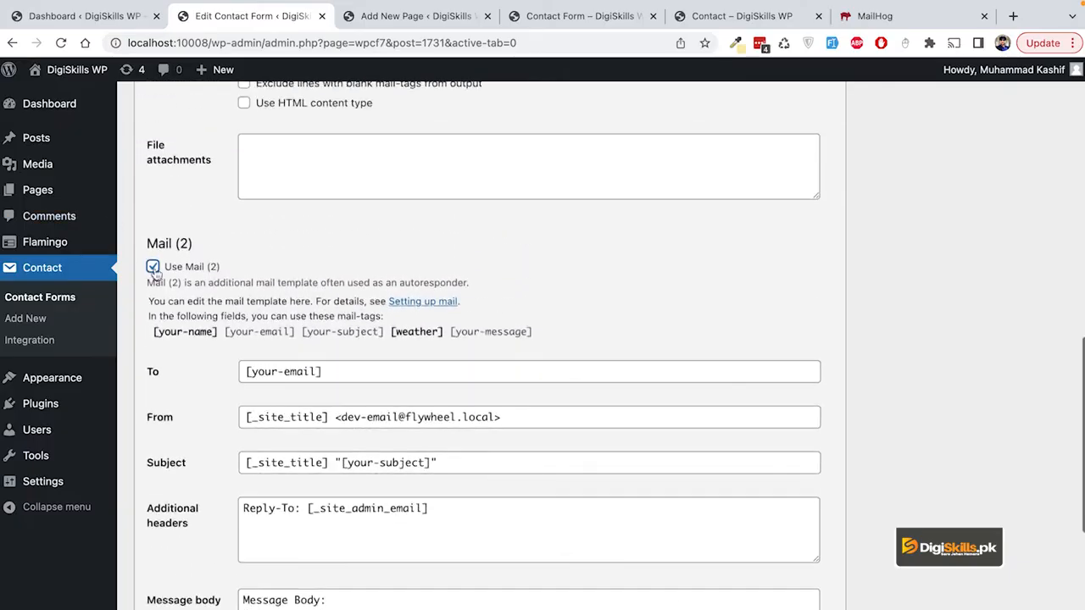
click(152, 267)
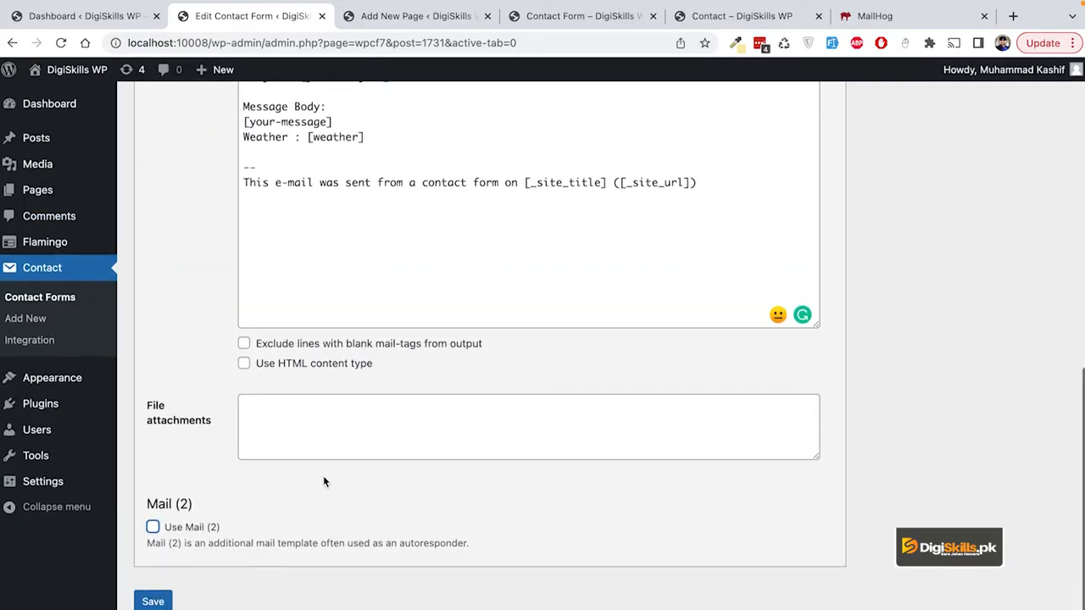
click(149, 601)
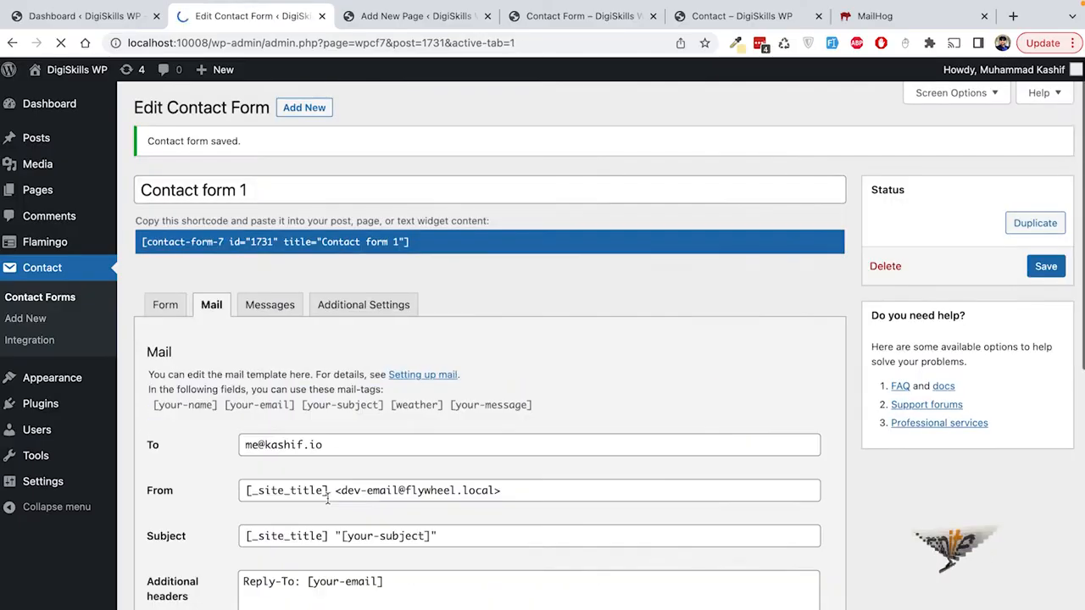
Step: Reload the live Contact Form page and fill in a name, test e-mail, 'Forms in WordPress' and 'Test message'
click(553, 16)
click(62, 42)
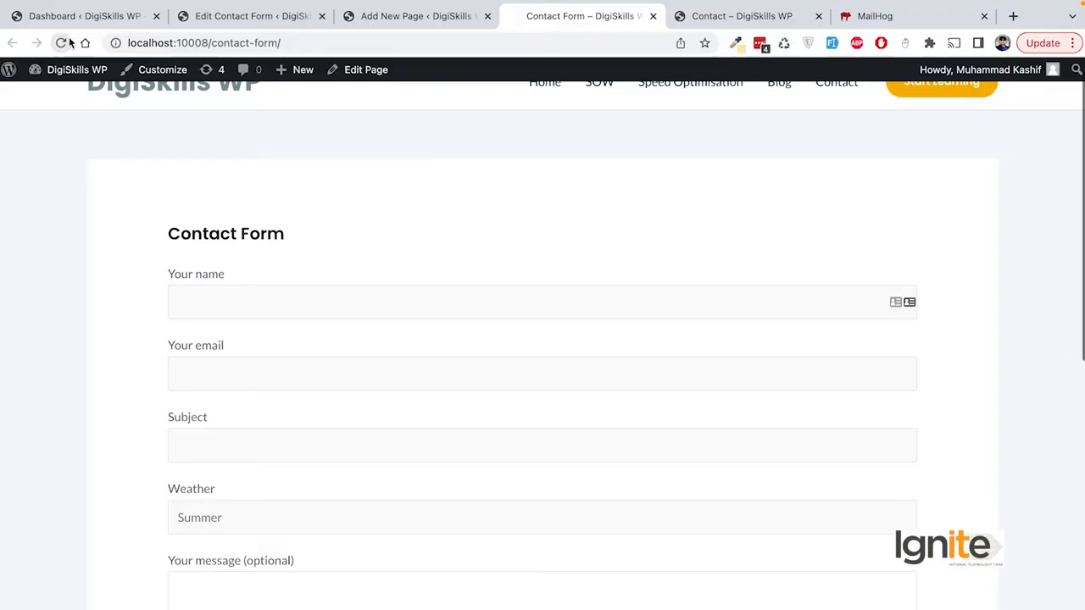
scroll(372, 242, down, 1)
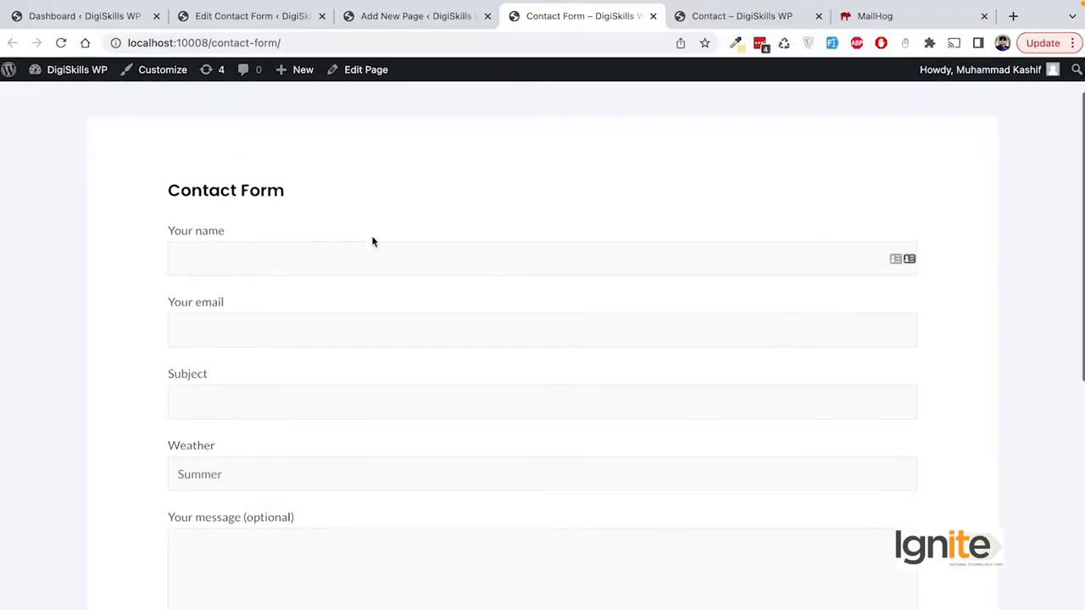
key(Tab)
text(test@test.com)
key(Tab)
text(Forms in WordPress)
key(Tab)
key(Tab)
text(Test message)
Step: Submit the test message, check it was sent, and return to the form's admin tab
click(213, 572)
scroll(316, 478, down, 1)
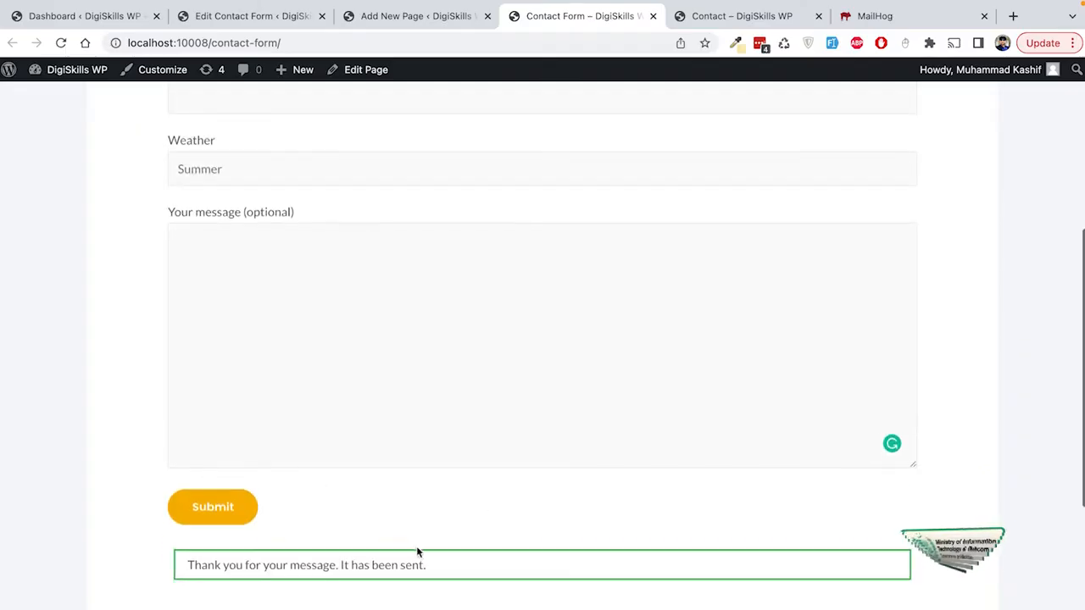
drag(434, 566, 188, 569)
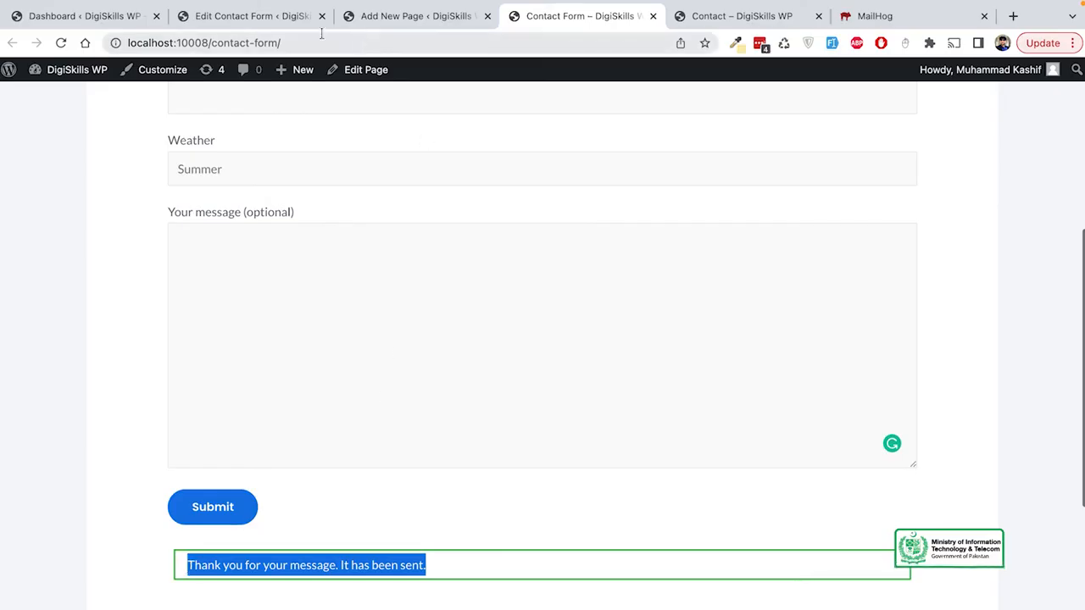
click(279, 17)
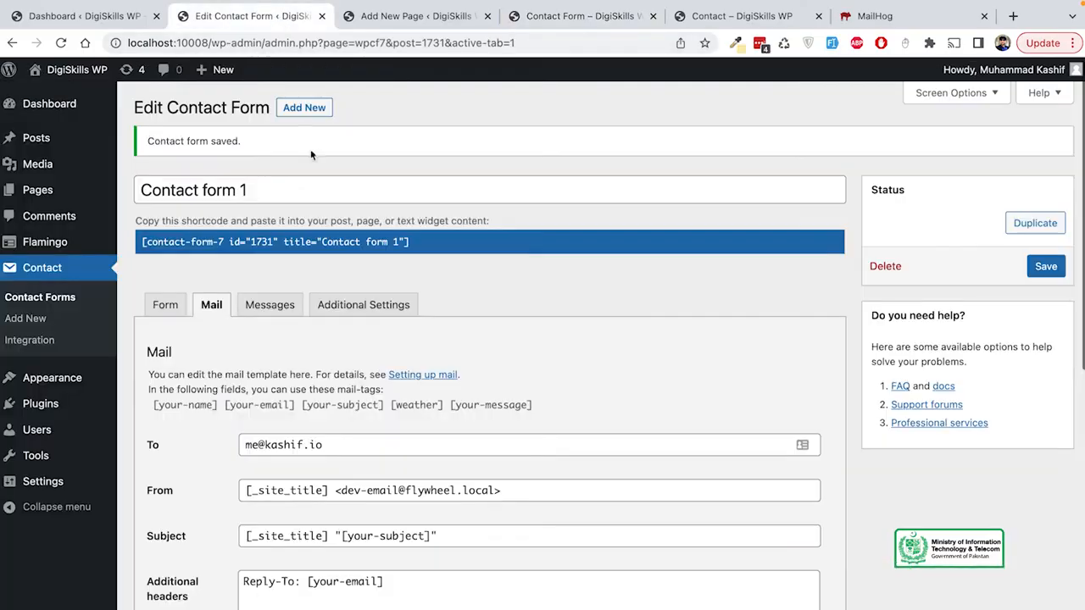
Step: Scroll through the Messages tab, then open Additional Settings and its documentation link
click(270, 304)
scroll(407, 335, down, 3)
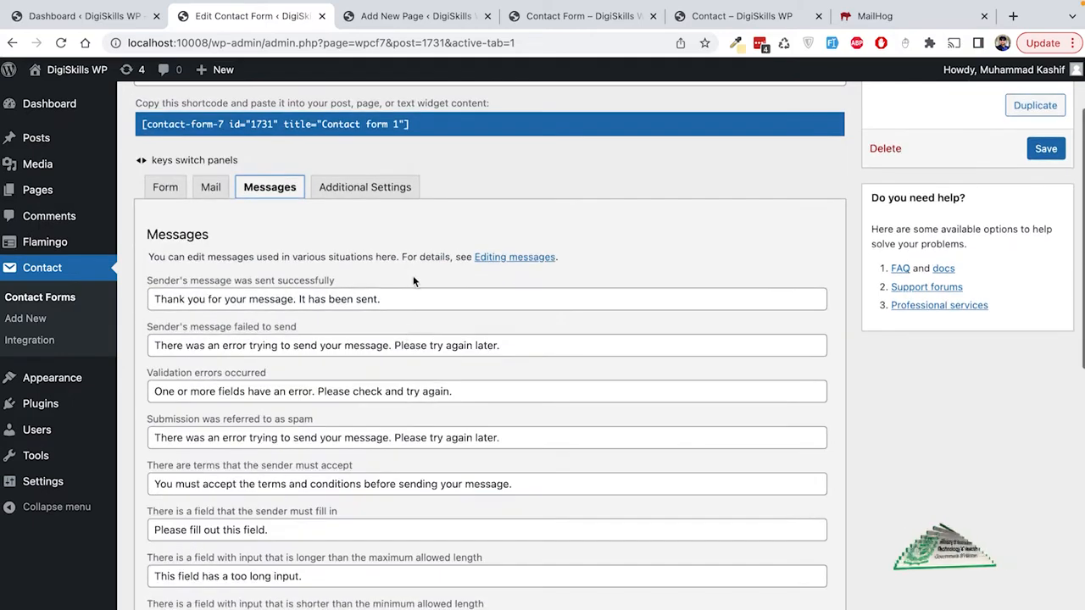
scroll(454, 341, down, 3)
scroll(454, 341, down, 10)
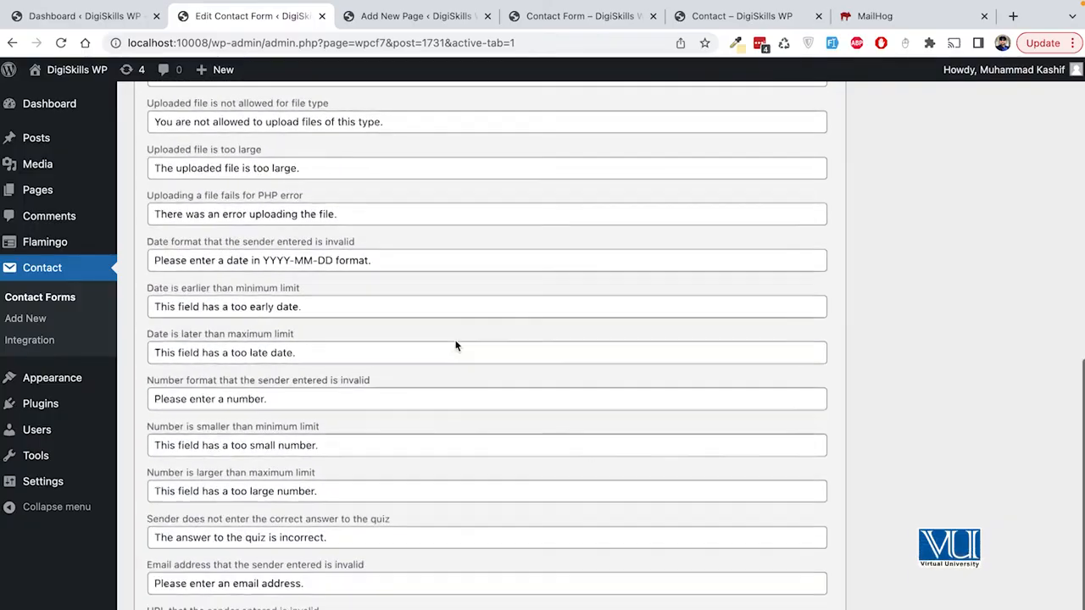
scroll(455, 343, down, 4)
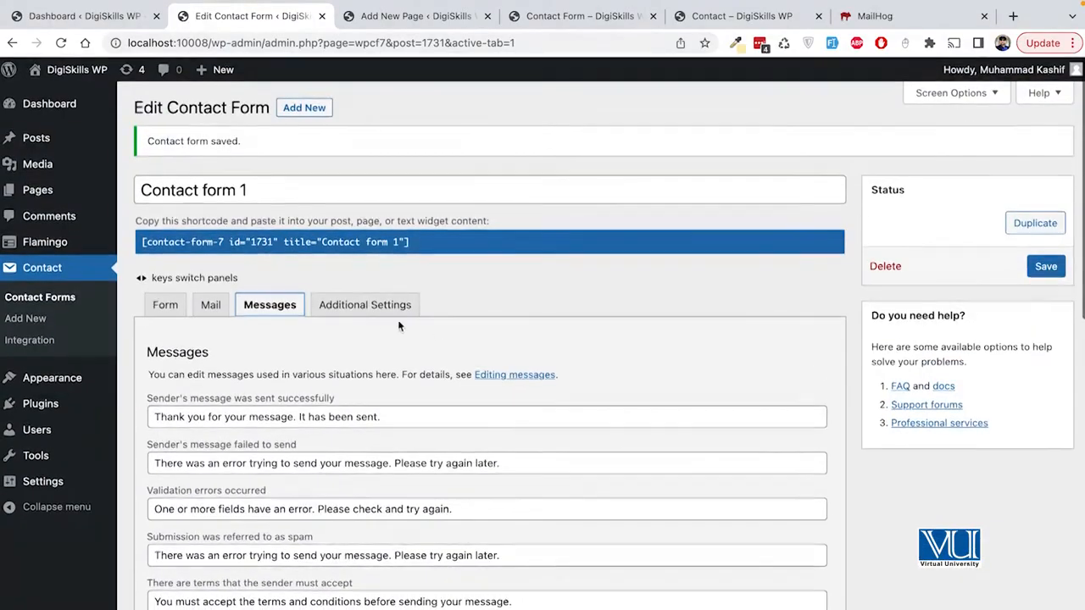
click(379, 313)
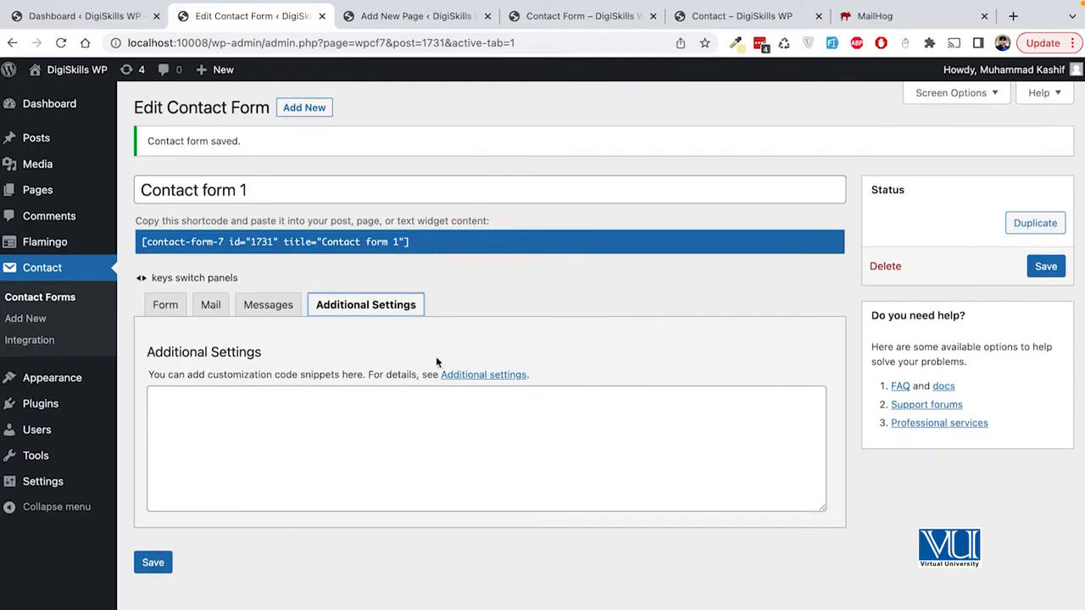
click(484, 378)
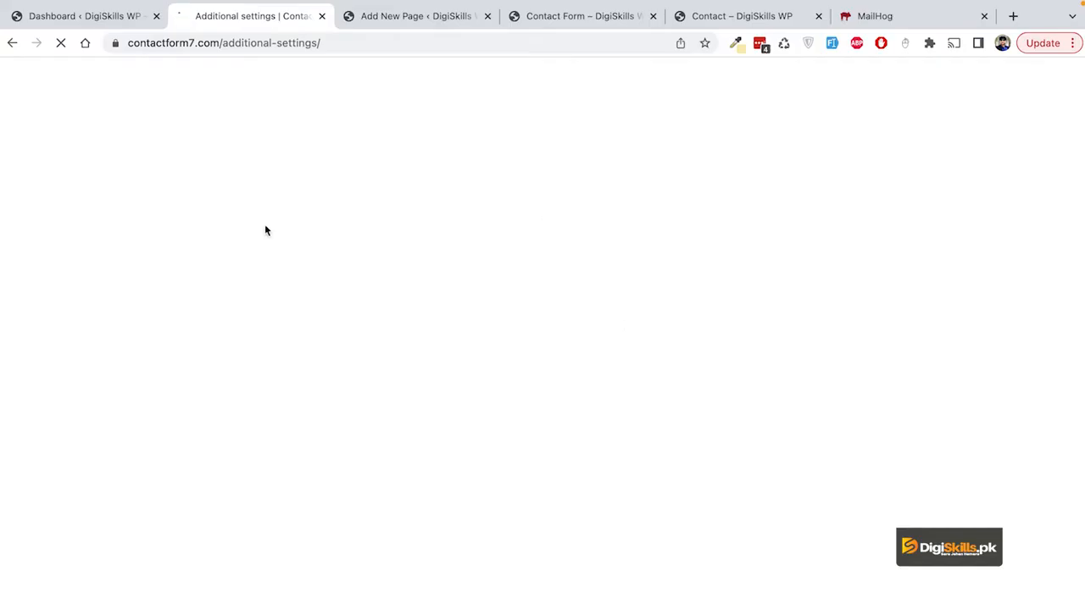
Step: Leave the docs page for the site's Contact Form page and bring up the Local site manager
scroll(228, 316, down, 10)
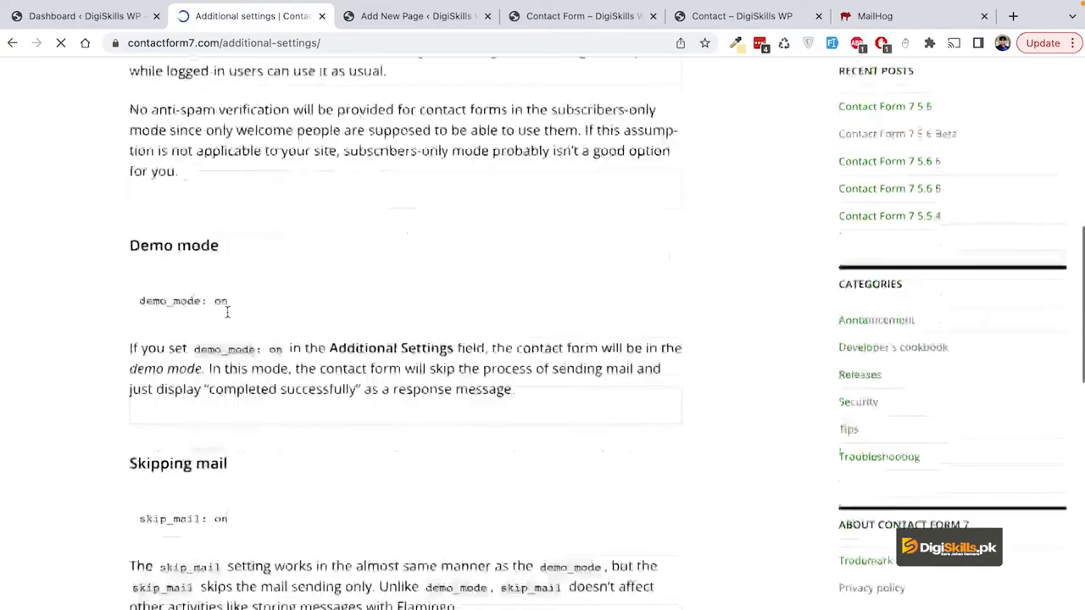
click(12, 42)
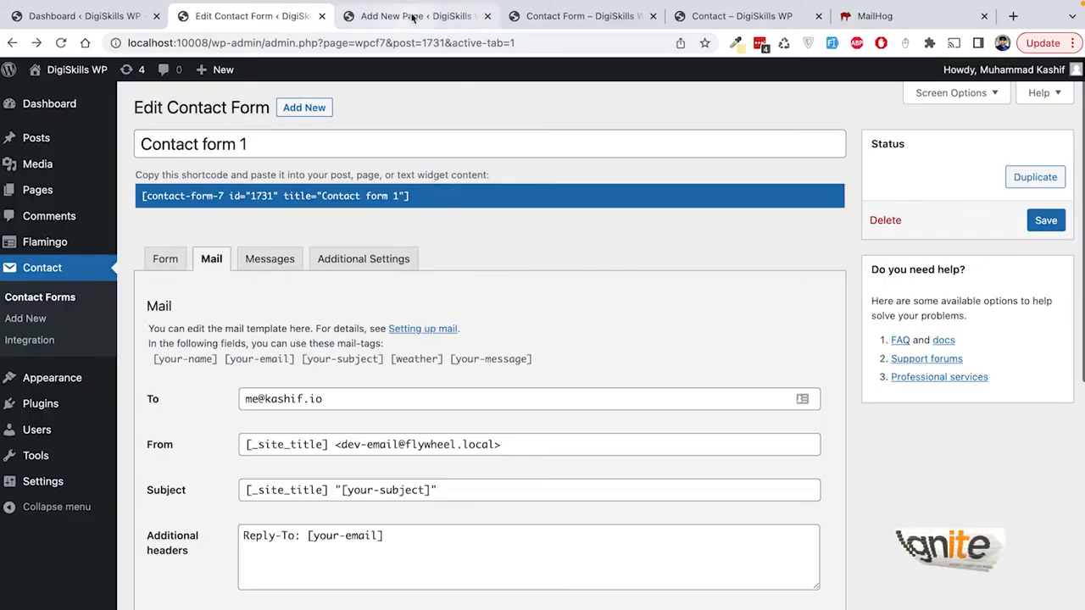
click(443, 18)
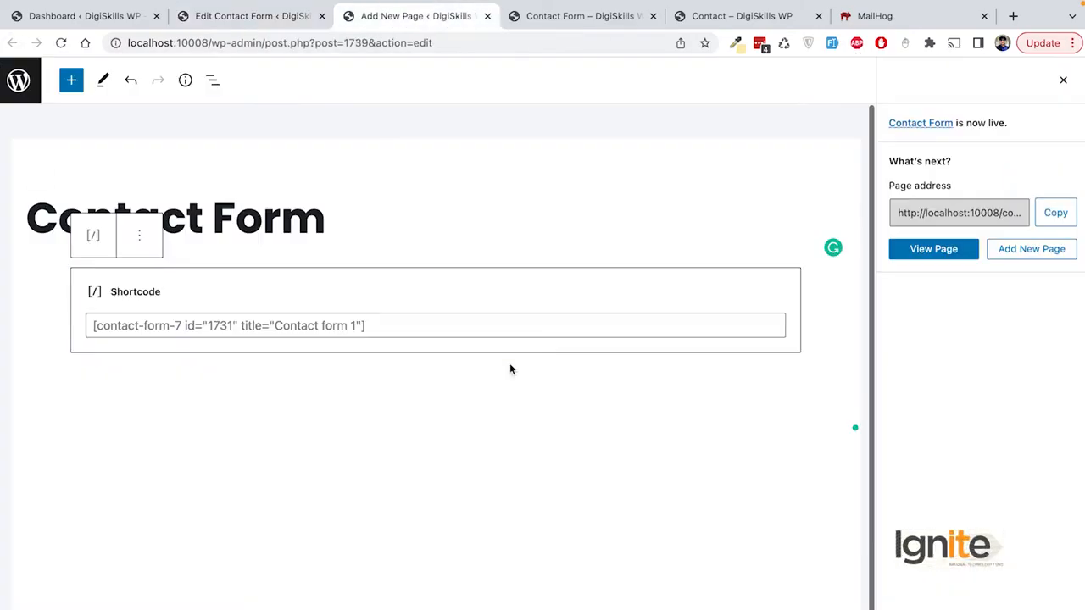
click(552, 17)
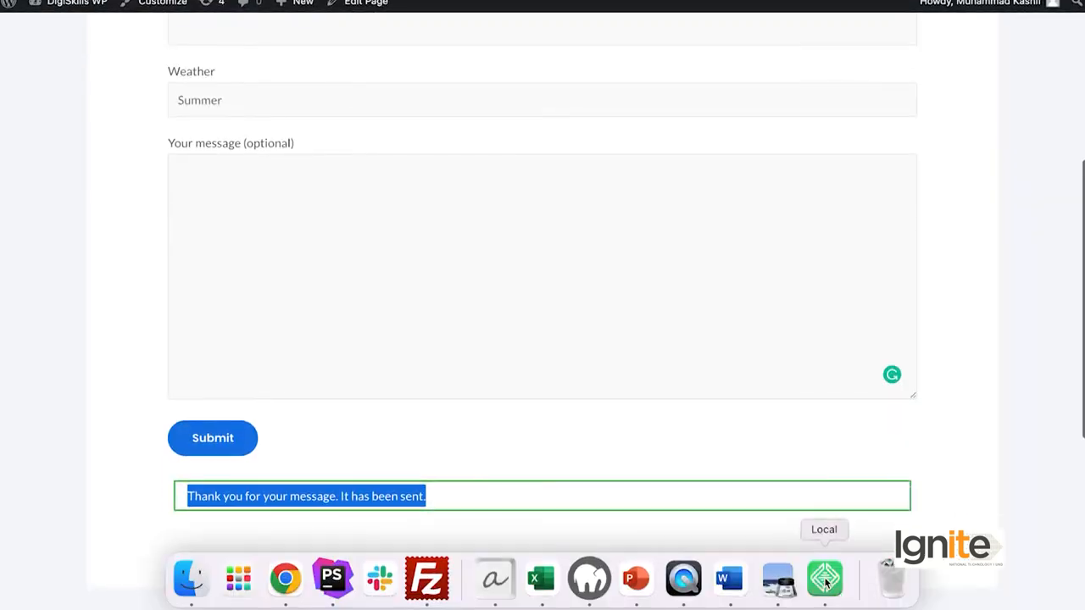
click(825, 580)
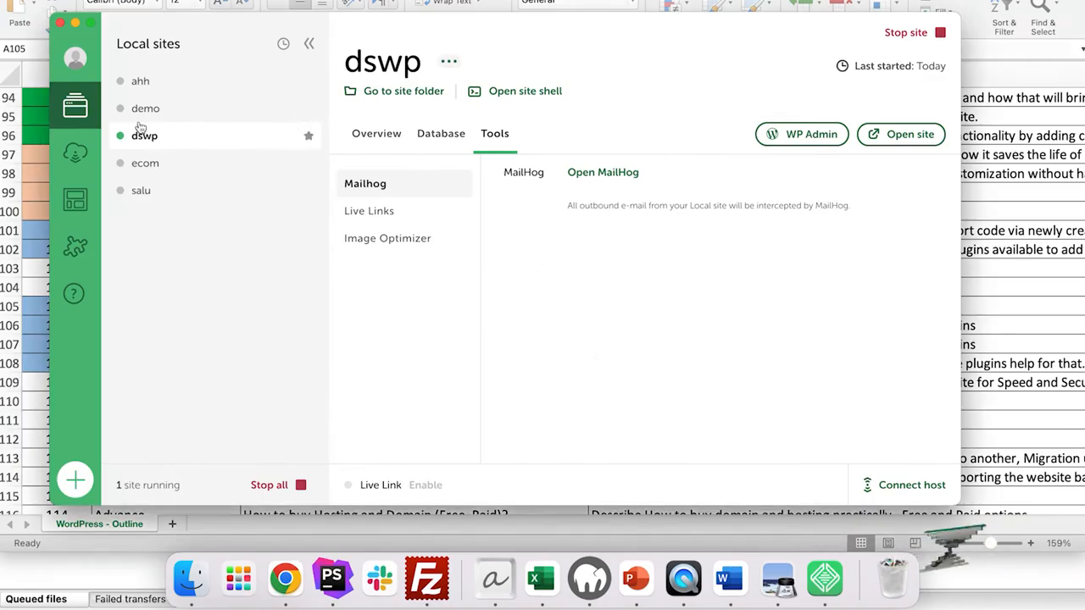
Step: Open the dswp site's MailHog inbox from Local's Tools tab
click(167, 141)
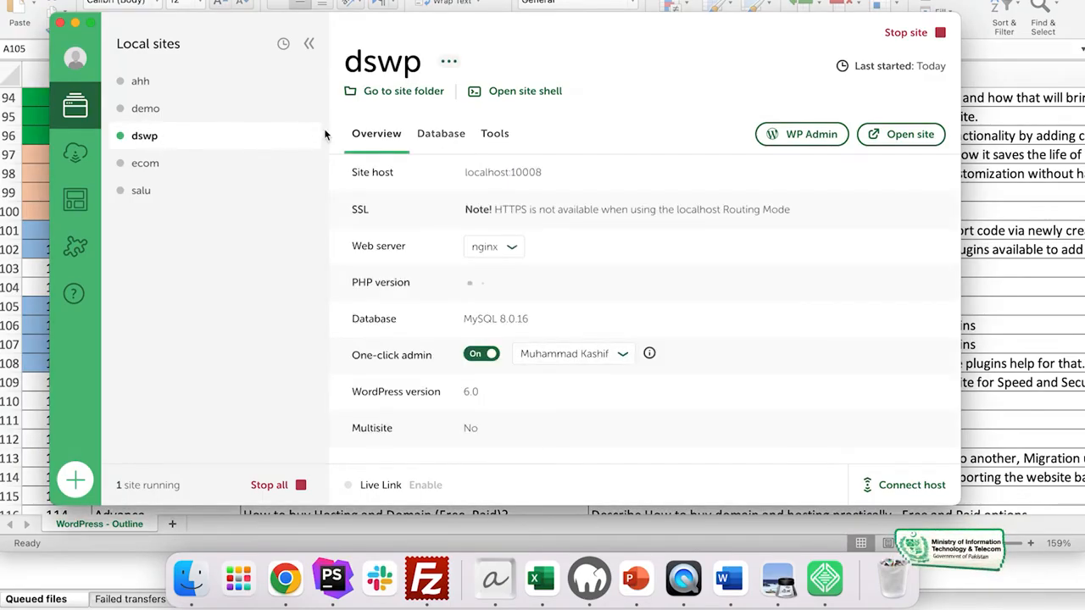
click(495, 136)
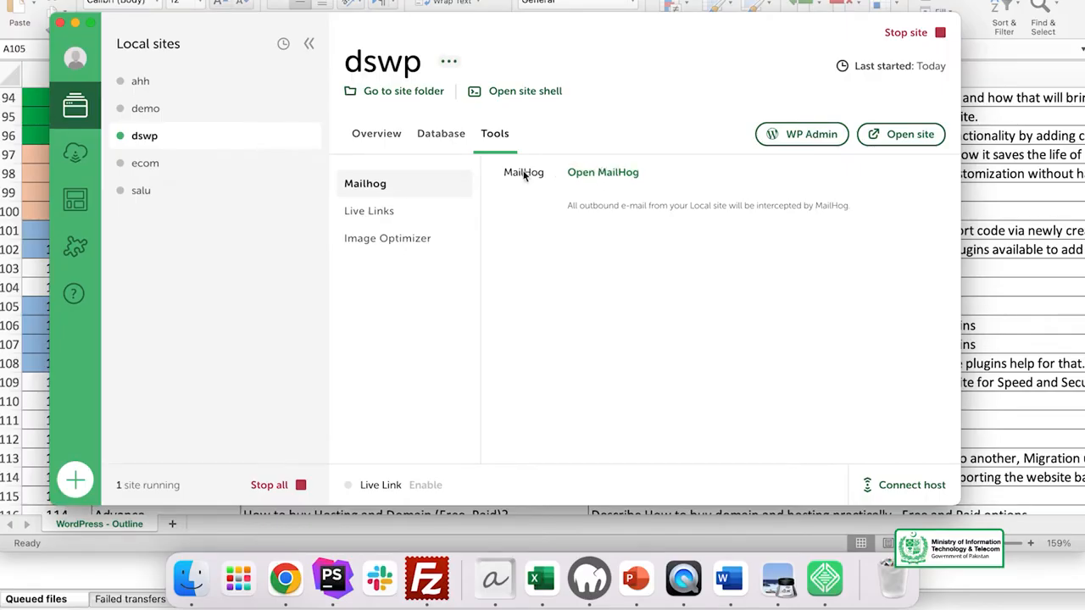
click(602, 173)
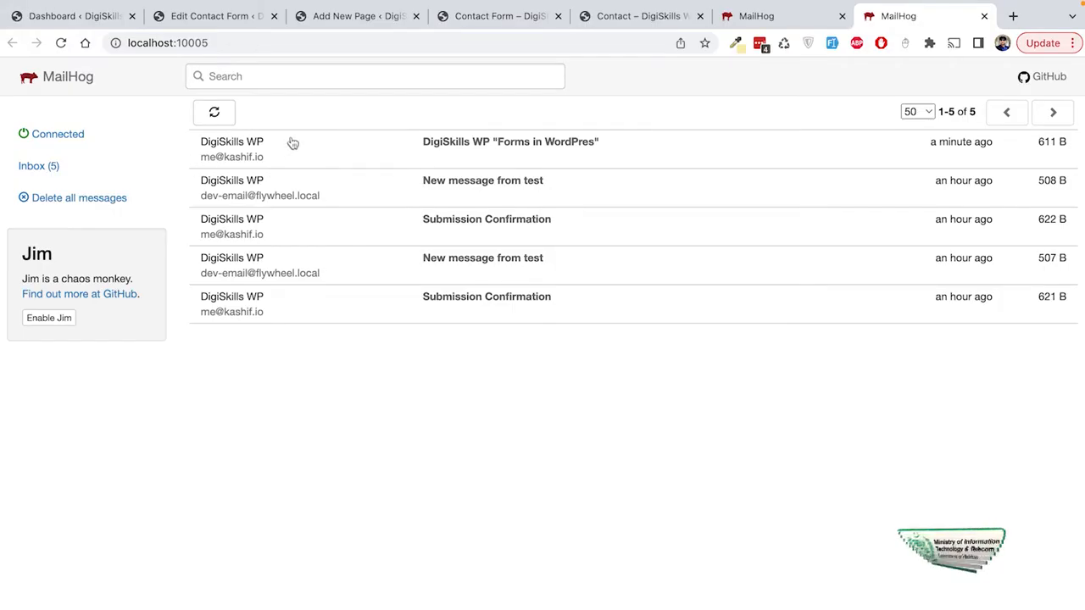
Step: Compare the contact form's mail recipient and subject settings against the MailHog inbox
click(227, 22)
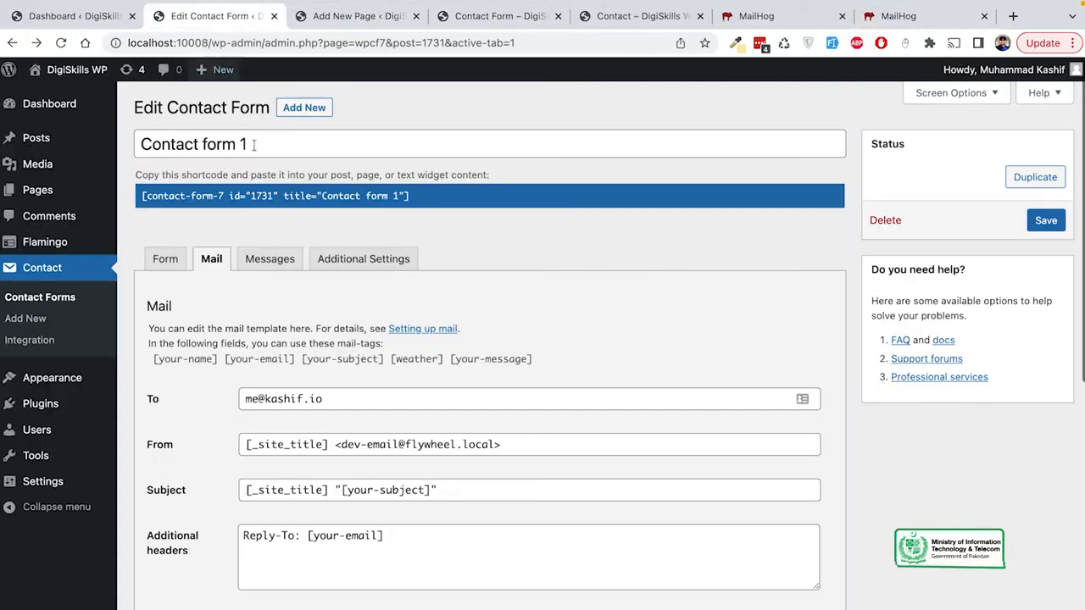
drag(344, 401, 222, 406)
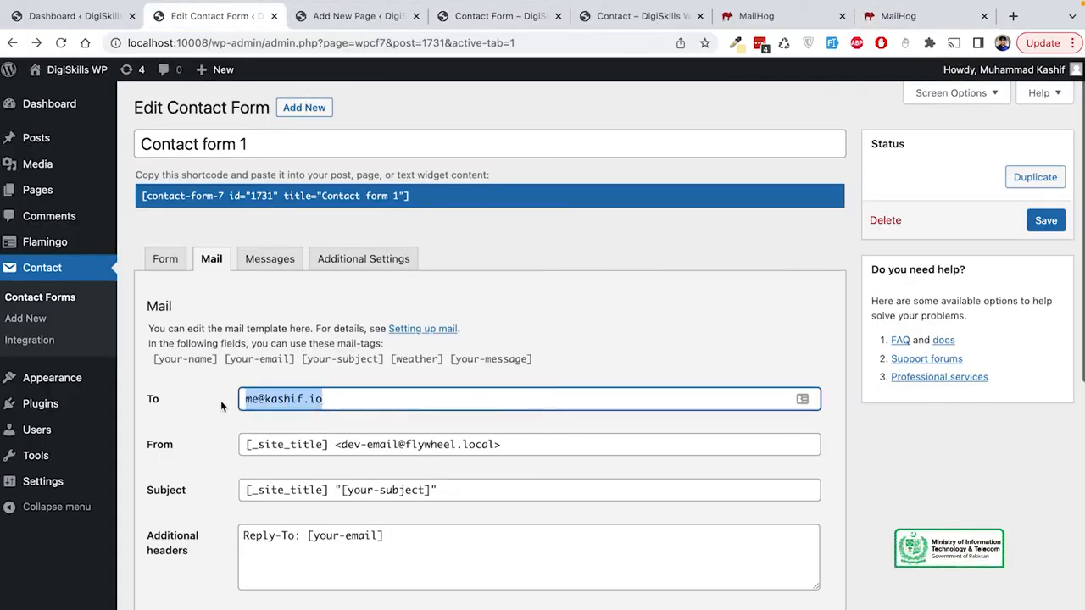
click(781, 18)
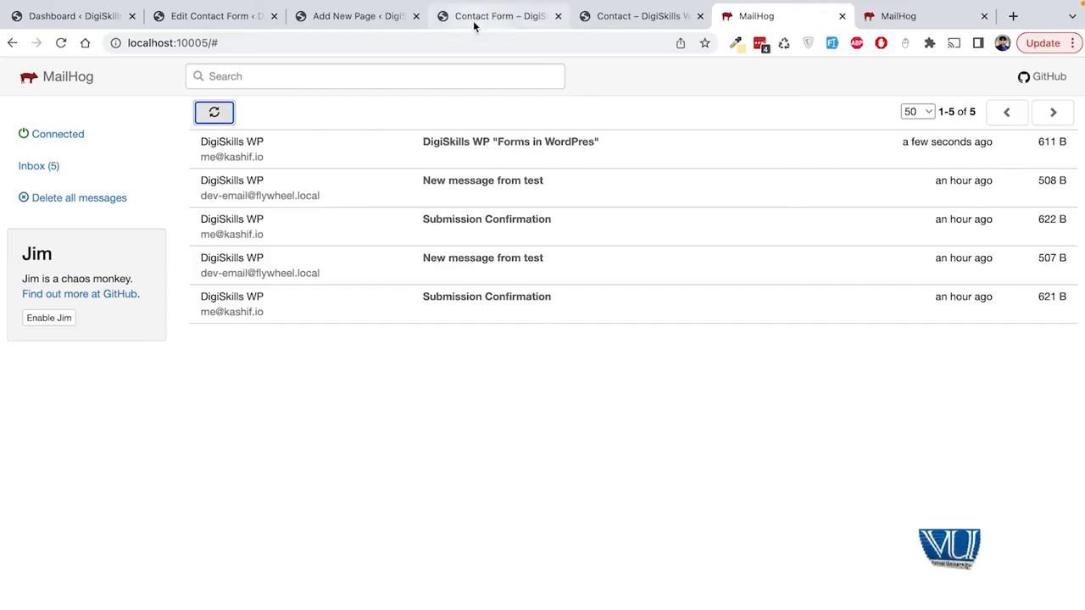
click(232, 19)
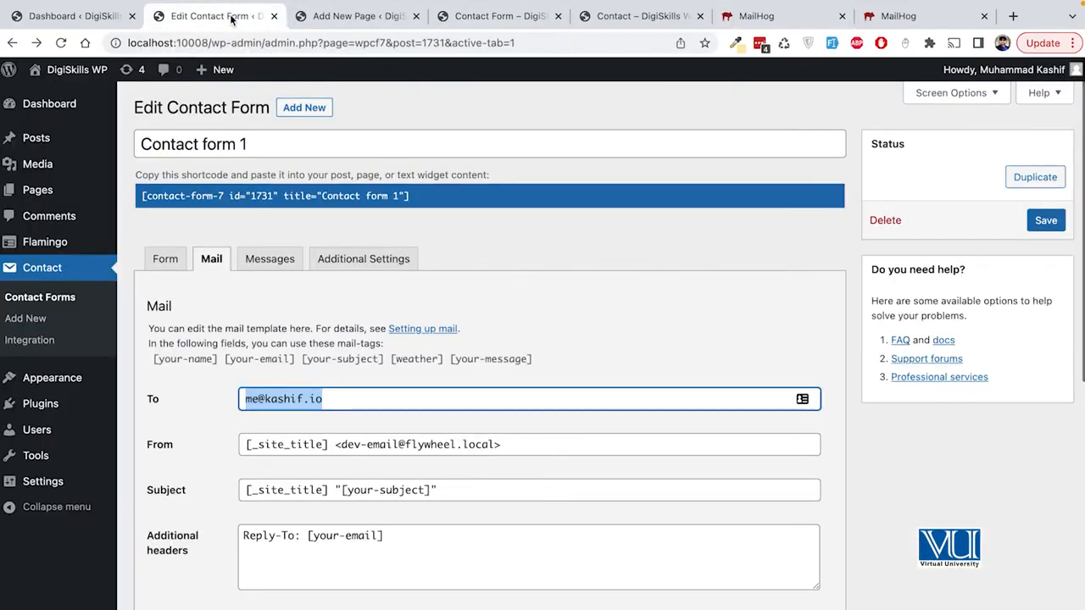
scroll(395, 453, down, 2)
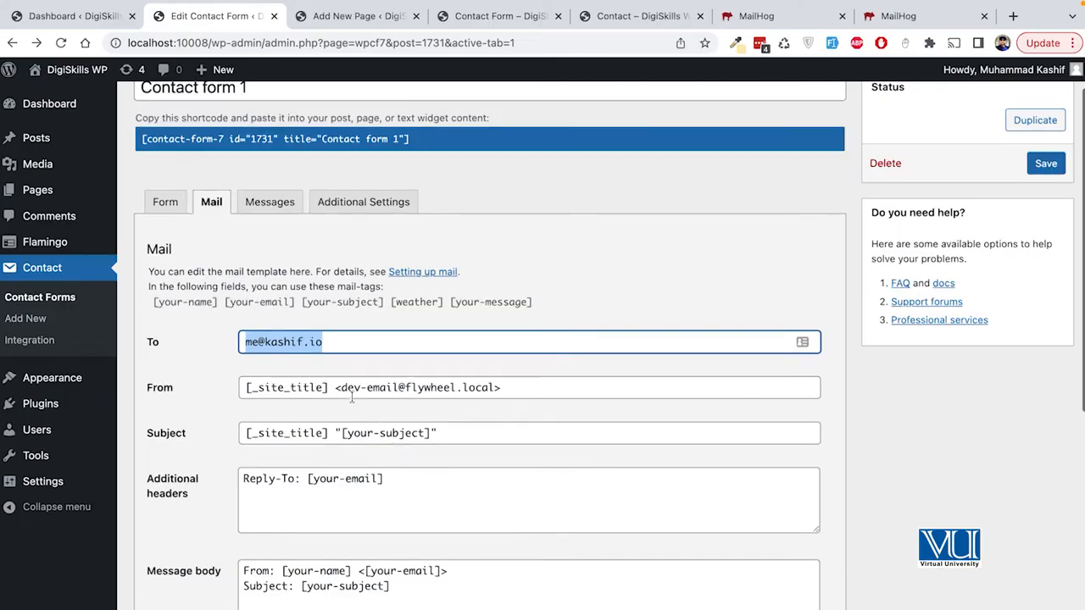
click(328, 385)
drag(329, 432, 250, 432)
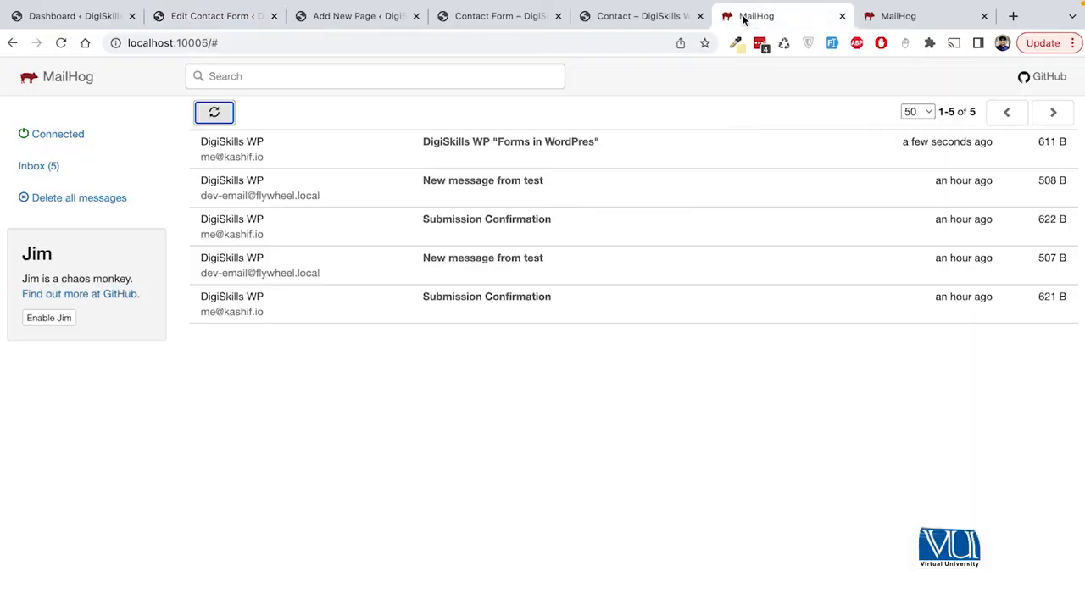
click(739, 16)
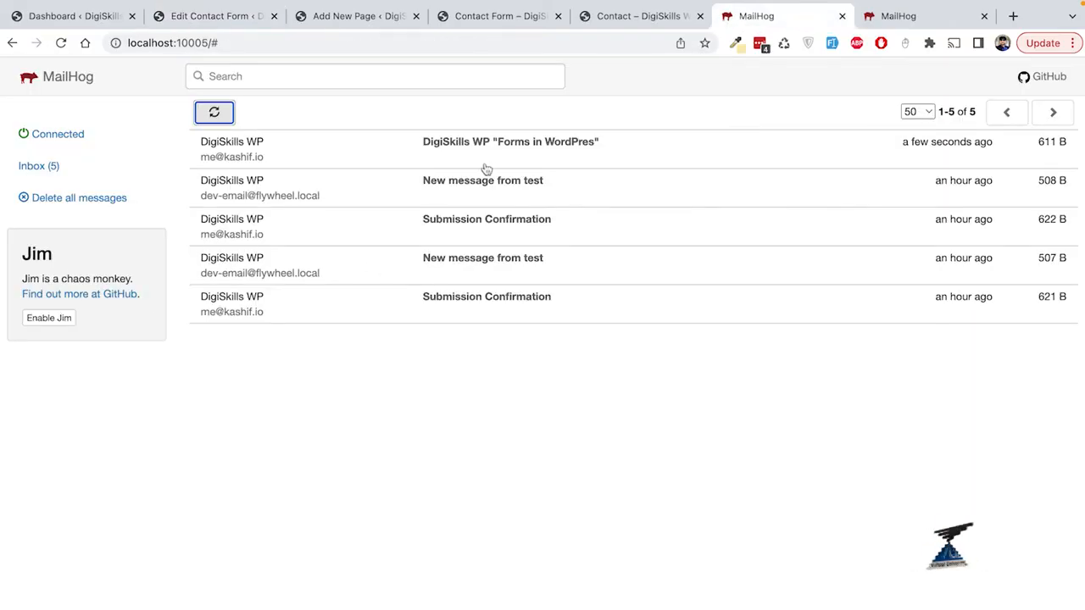
Step: Glance at the Contact Us page and the mail settings before returning to MailHog
click(641, 16)
click(520, 18)
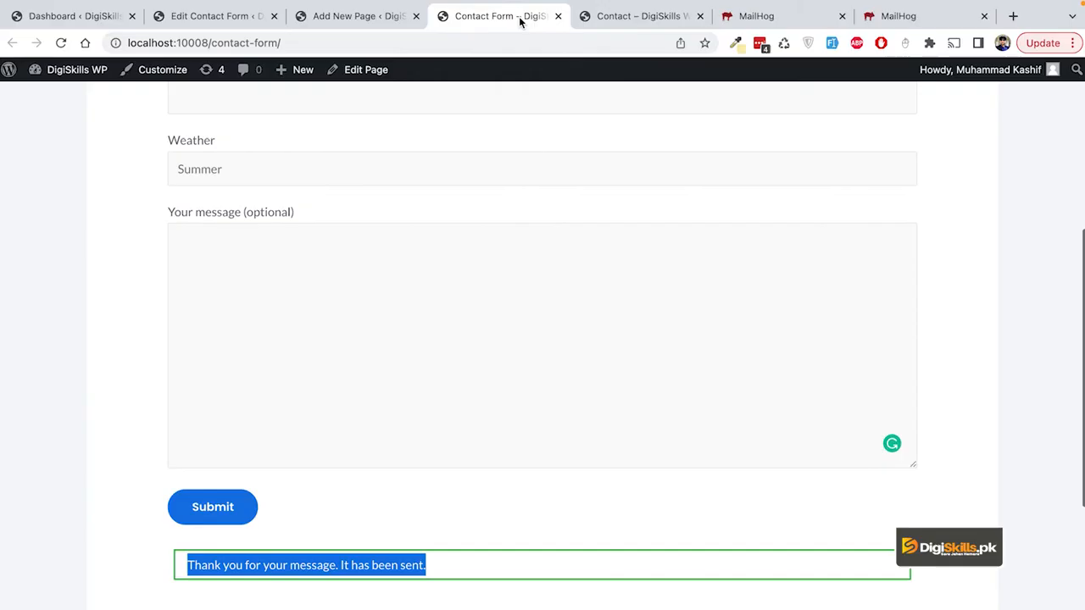
click(215, 17)
click(758, 16)
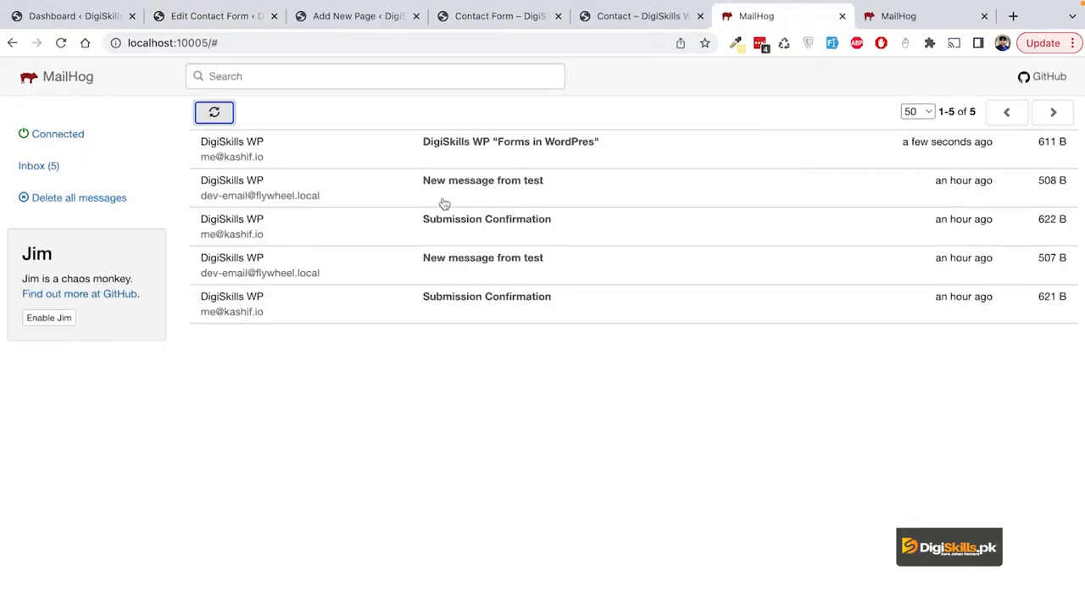
Step: Read the 'Forms in WordPres' email's From, subject and body, then view the Contact Us page
click(486, 151)
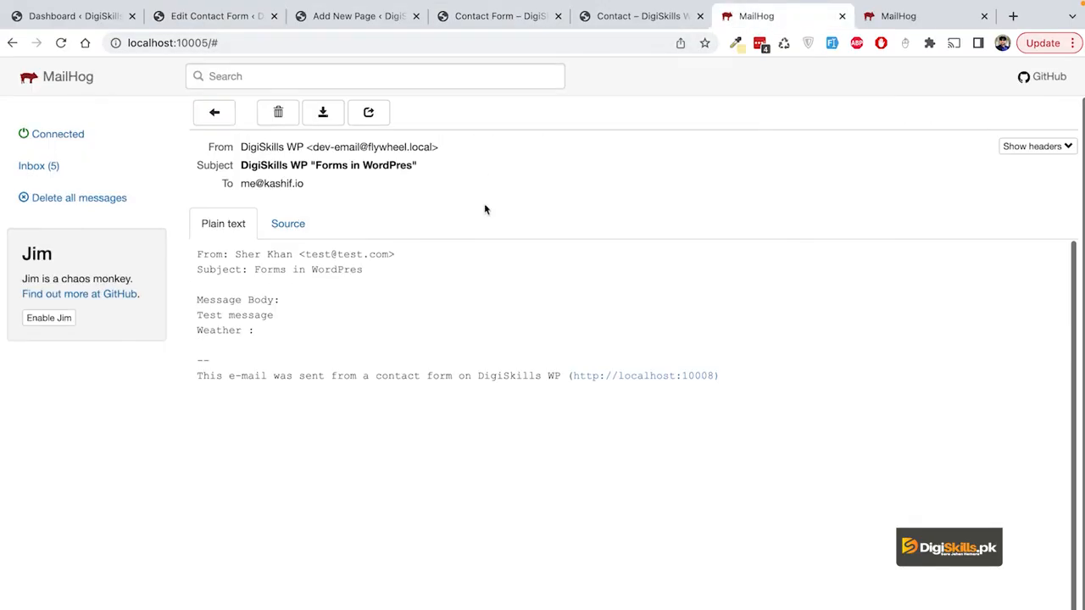
double_click(200, 255)
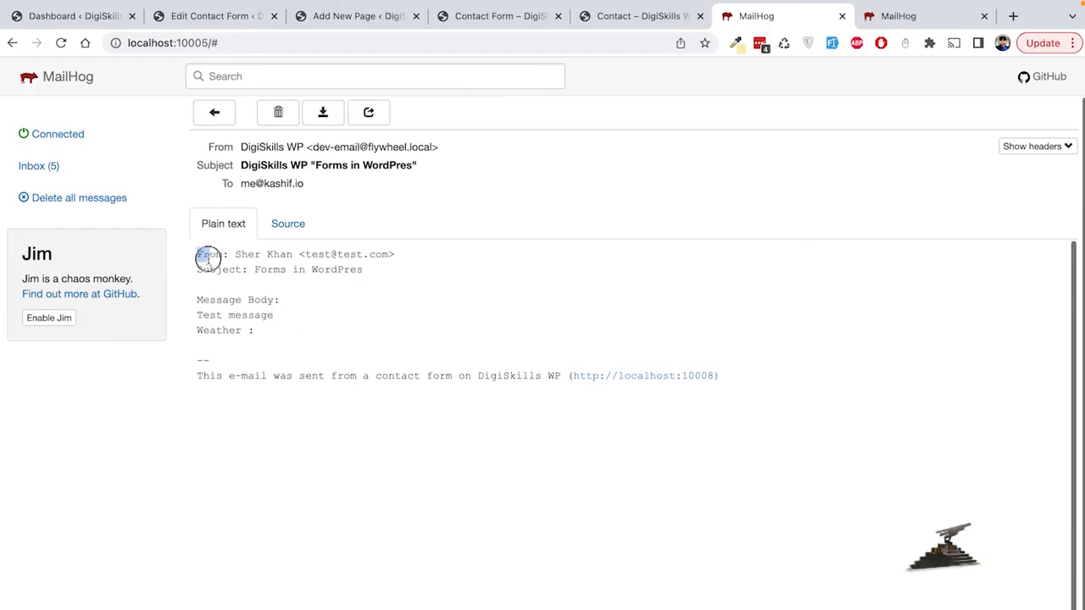
drag(365, 269, 266, 270)
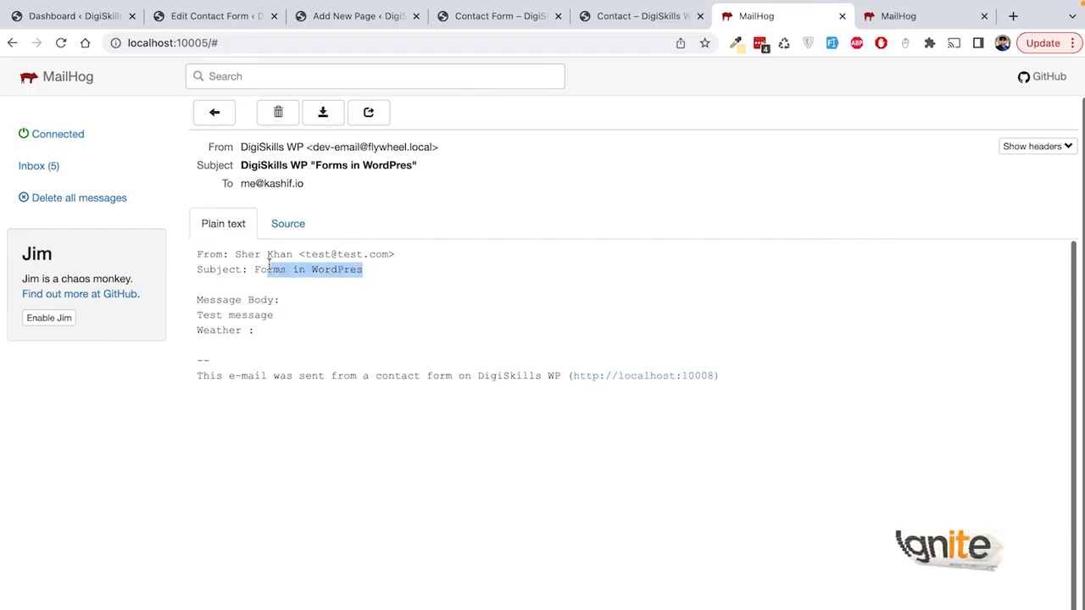
click(251, 301)
drag(199, 302, 201, 253)
click(289, 317)
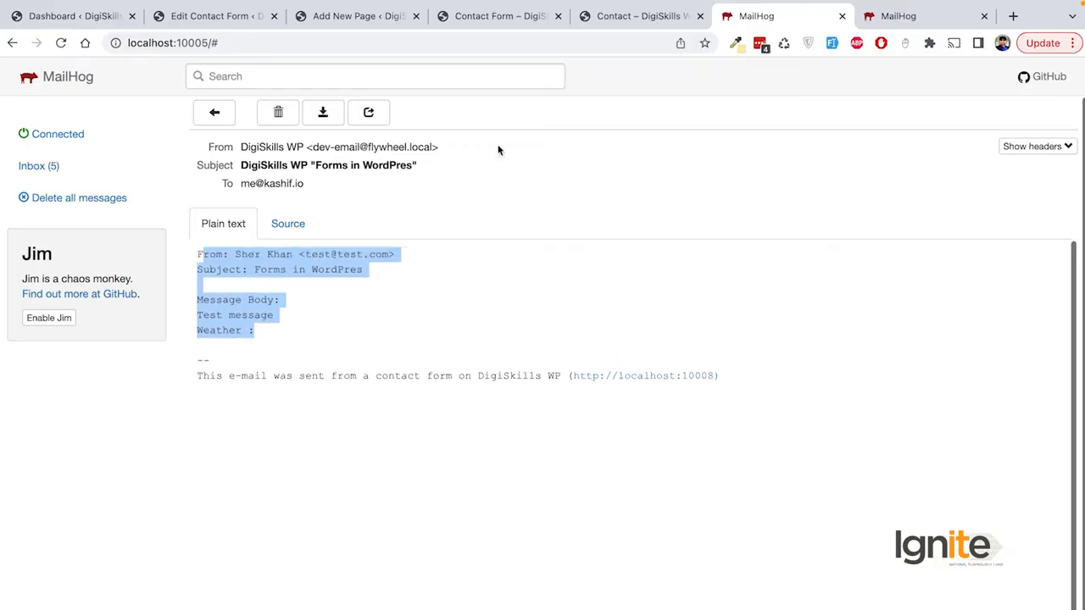
click(639, 17)
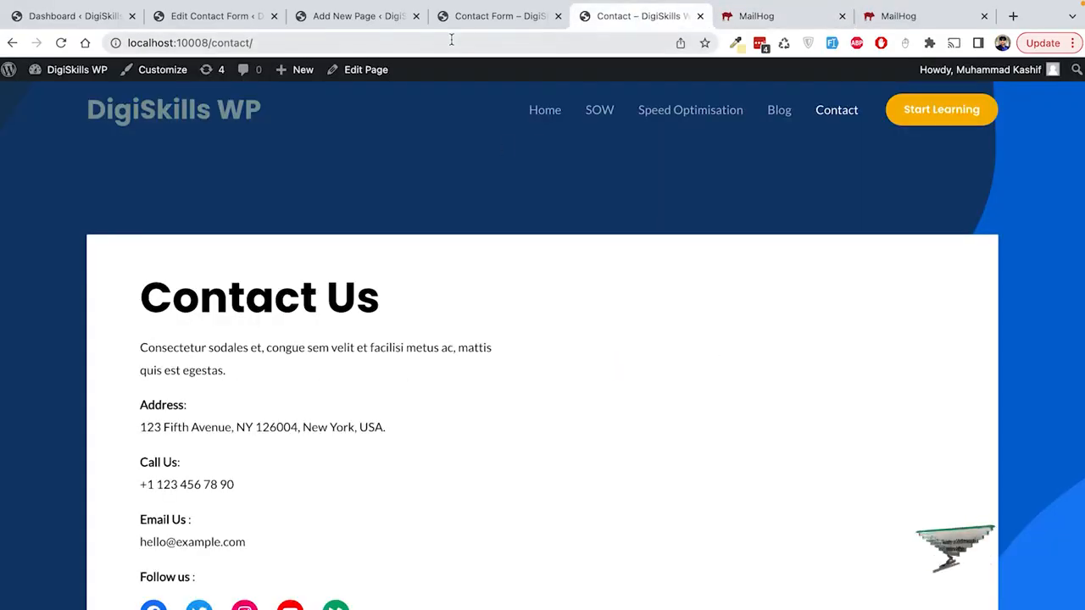
Step: Return to Contact form 1's mail settings and open the Installed Plugins list
click(520, 17)
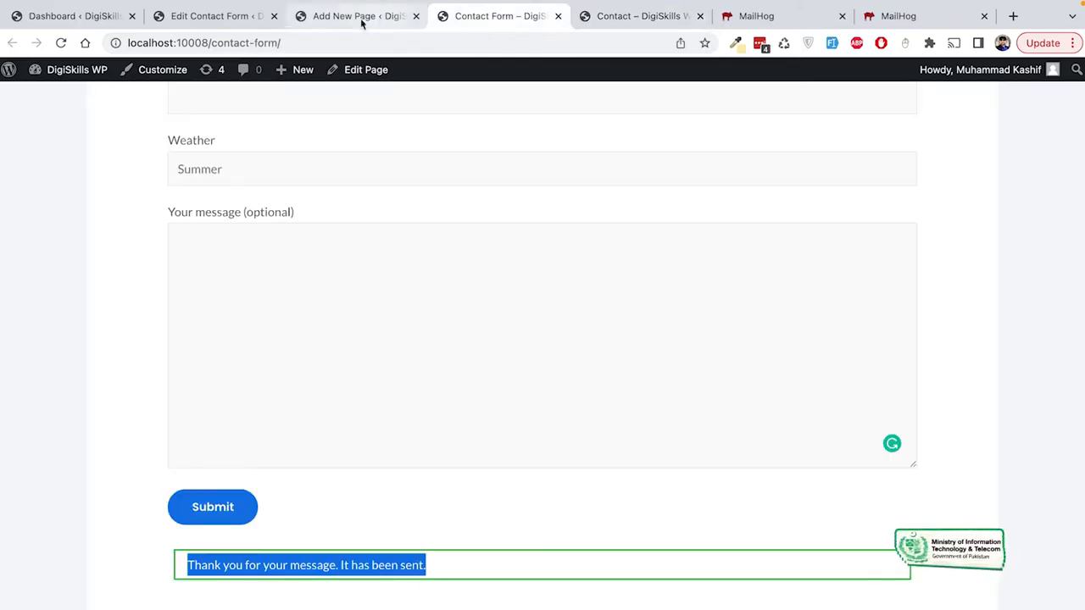
click(205, 17)
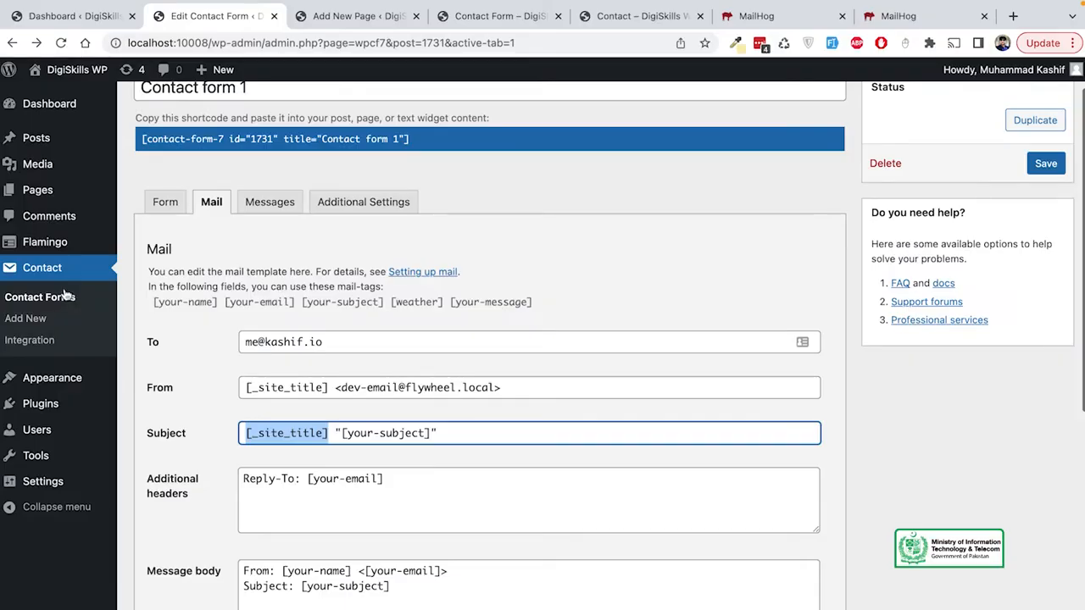
mouse_move(54, 253)
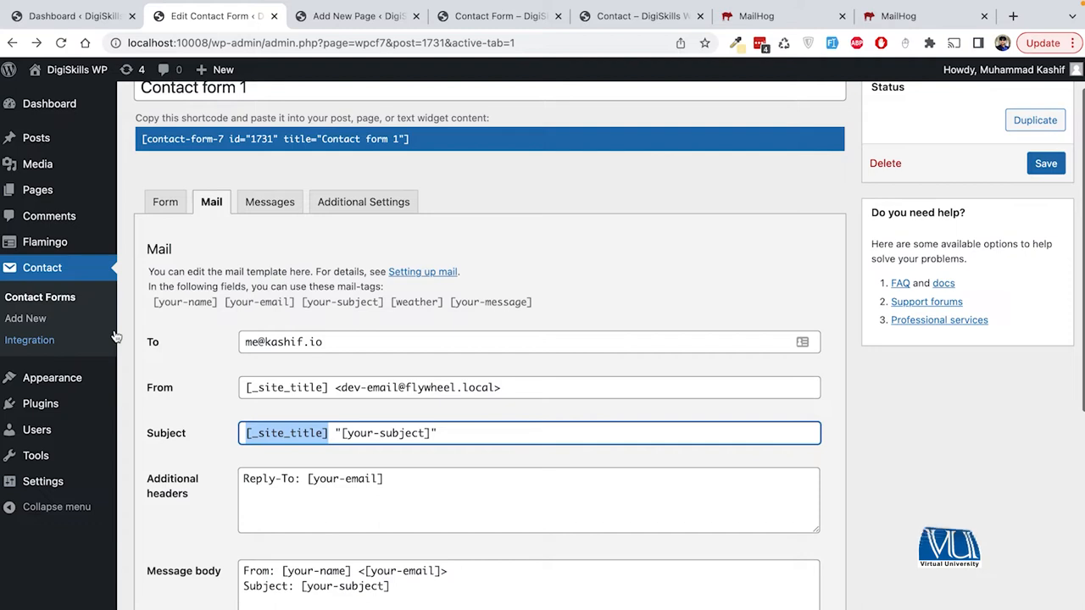
mouse_move(46, 404)
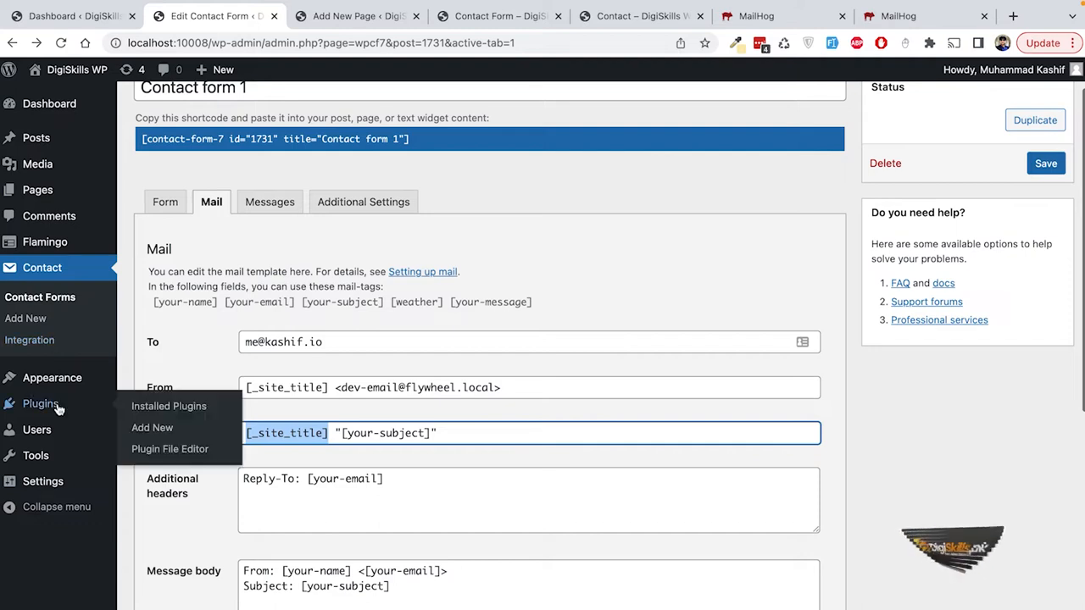
click(157, 410)
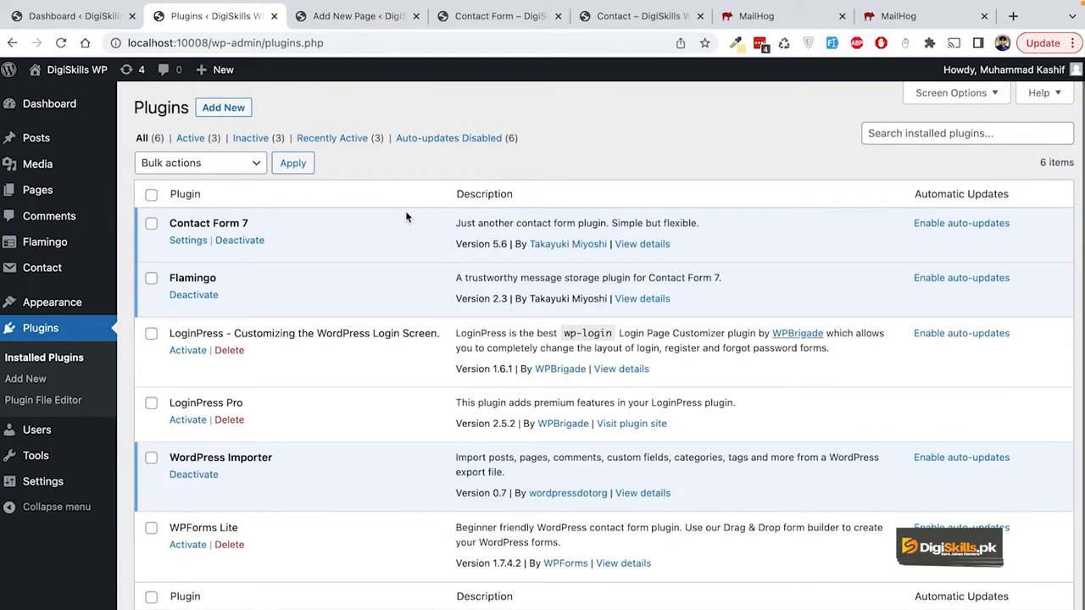
Step: Highlight Flamingo in the plugin list and open its Inbound Messages page
drag(222, 278, 168, 278)
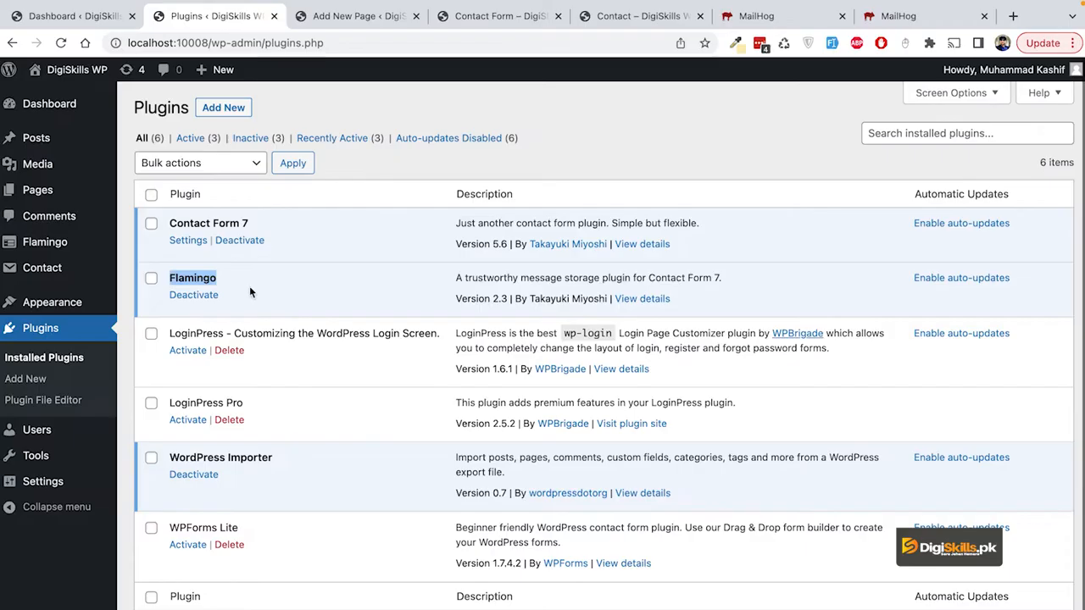
mouse_move(116, 259)
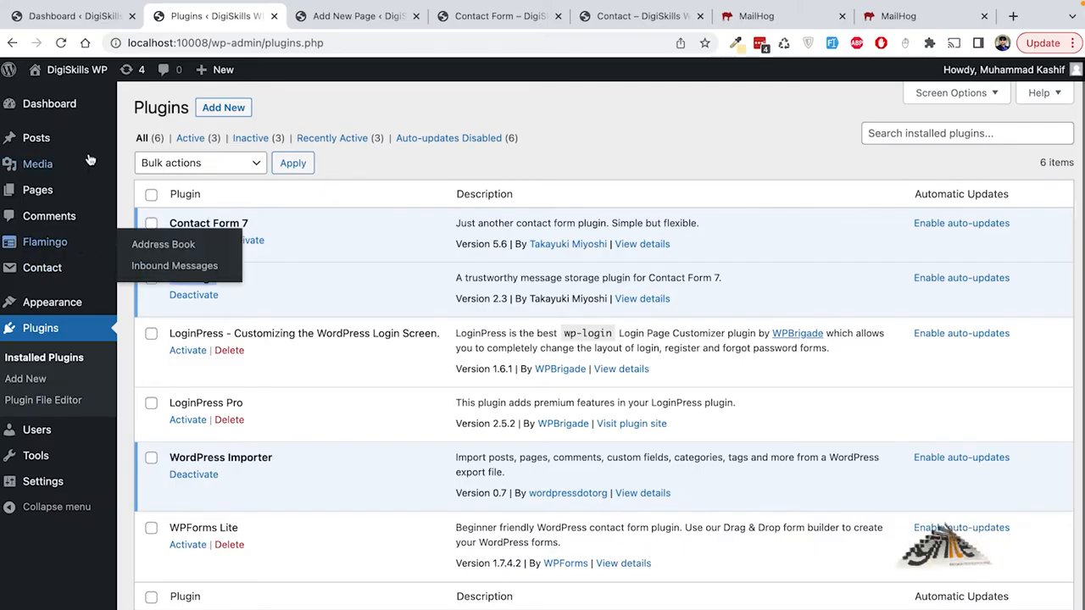
click(177, 266)
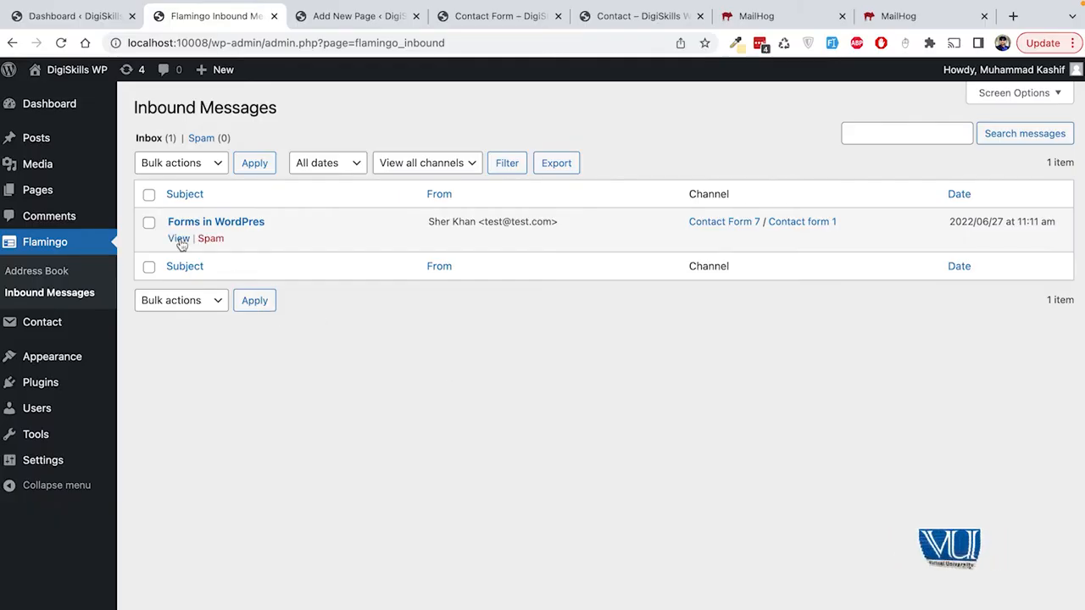
click(178, 238)
scroll(437, 300, down, 10)
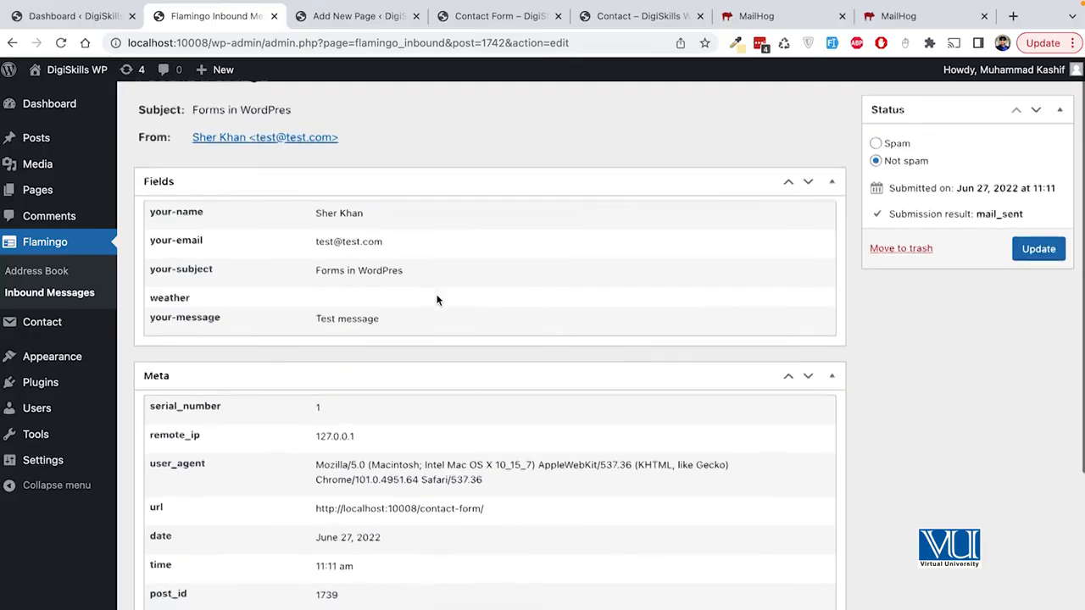
scroll(437, 299, up, 10)
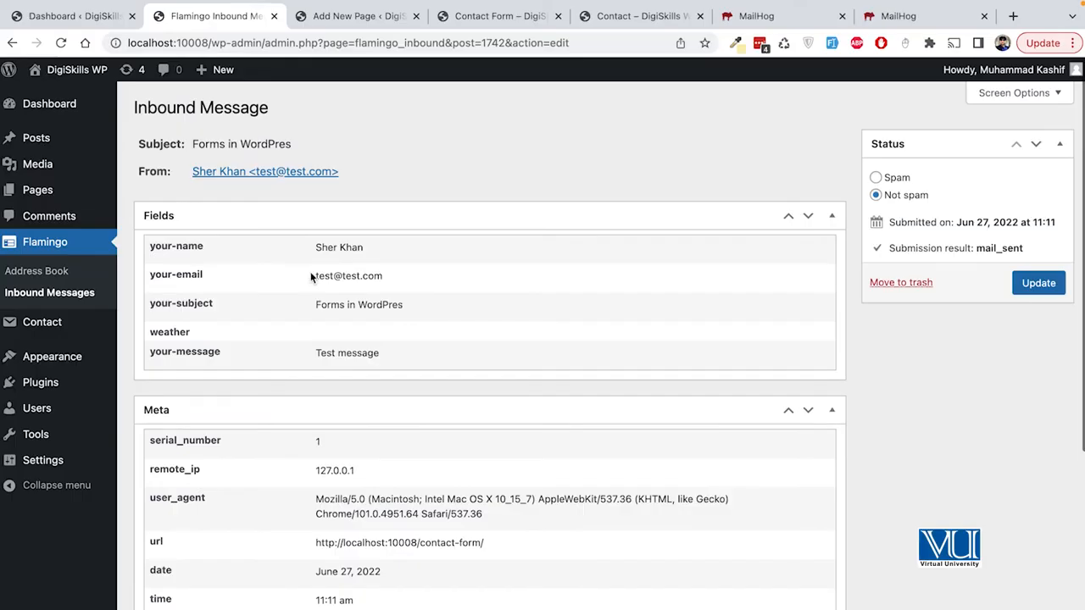
scroll(314, 352, down, 1)
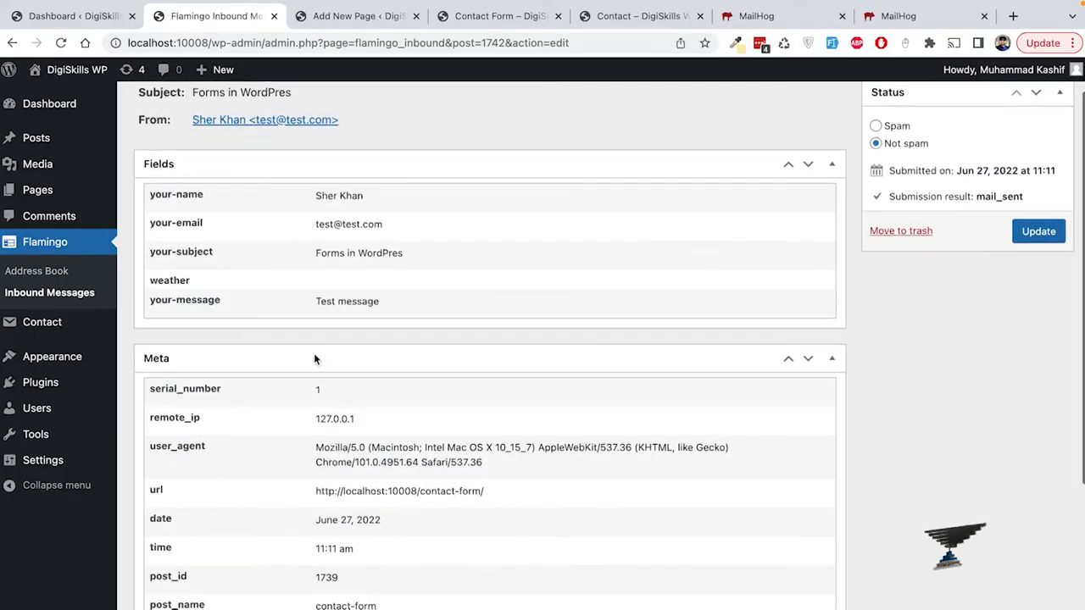
scroll(425, 279, down, 2)
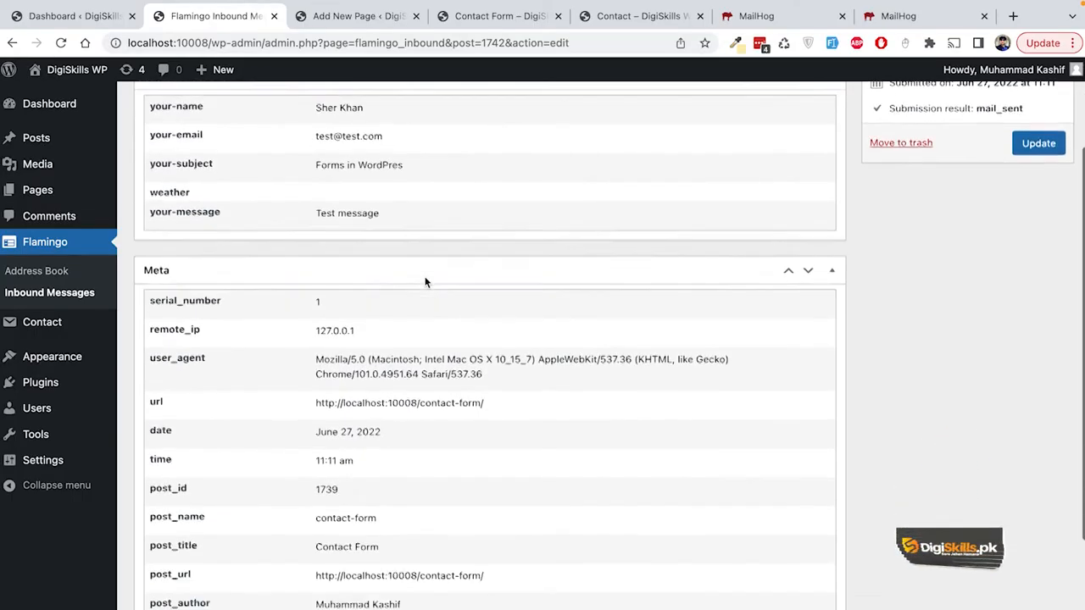
scroll(424, 276, down, 3)
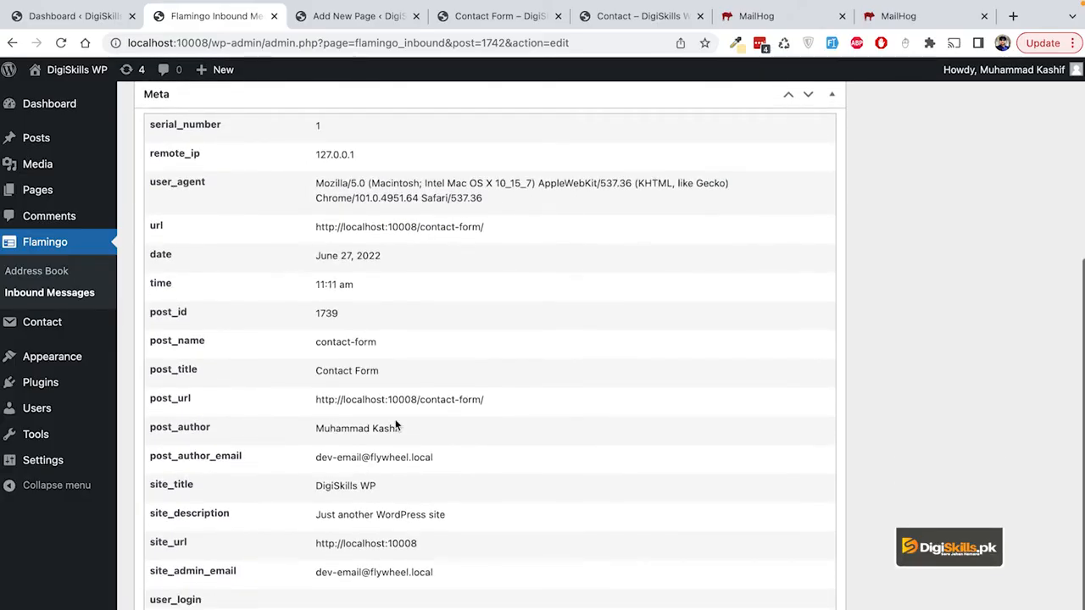
scroll(396, 426, down, 1)
scroll(395, 420, up, 7)
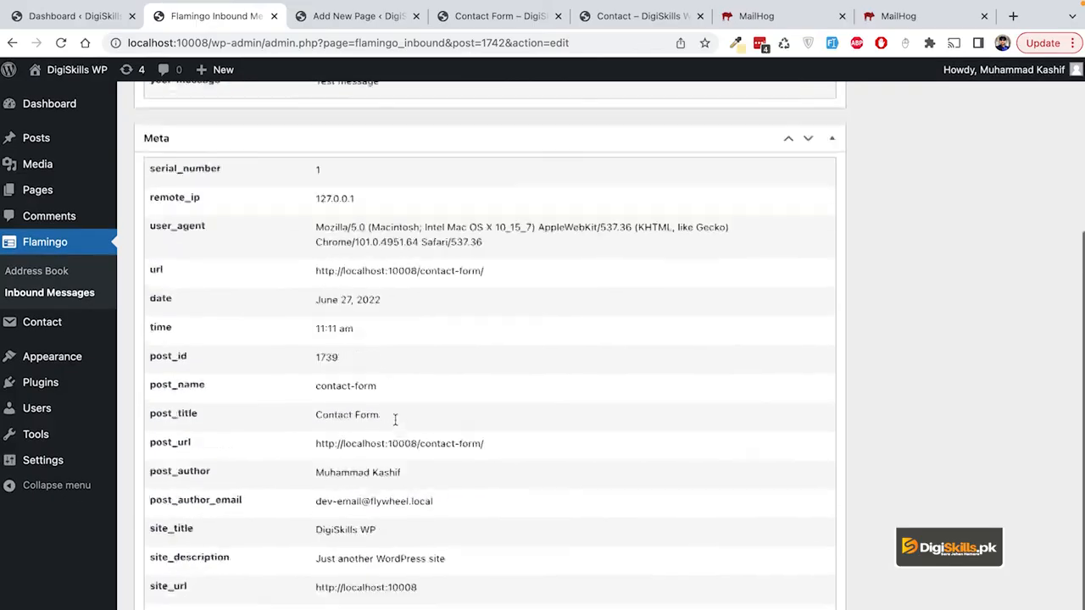
scroll(395, 420, down, 7)
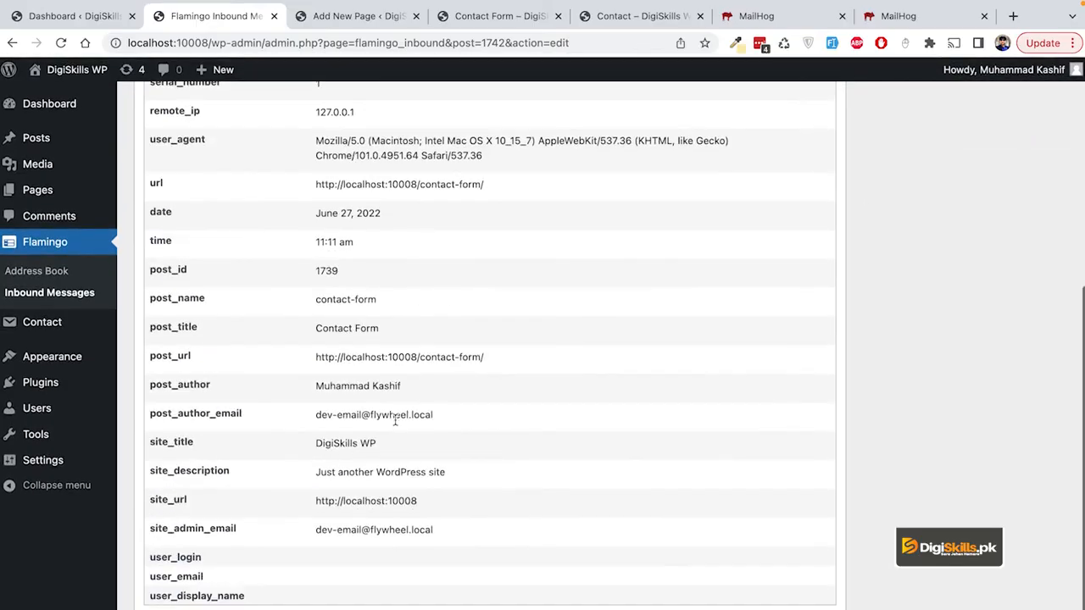
click(317, 299)
drag(317, 299, 393, 300)
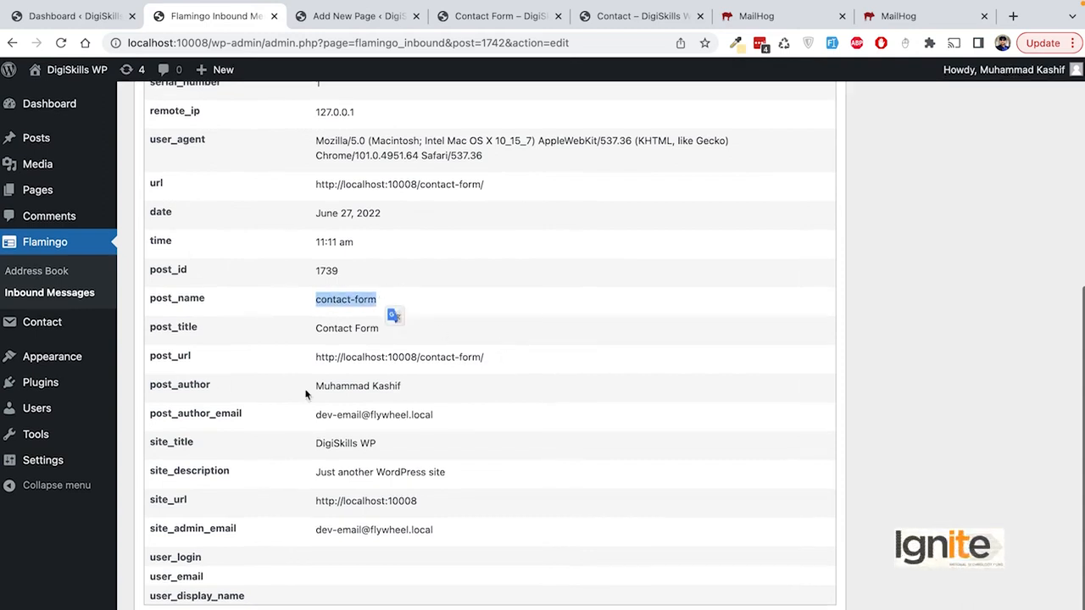
drag(308, 389, 414, 390)
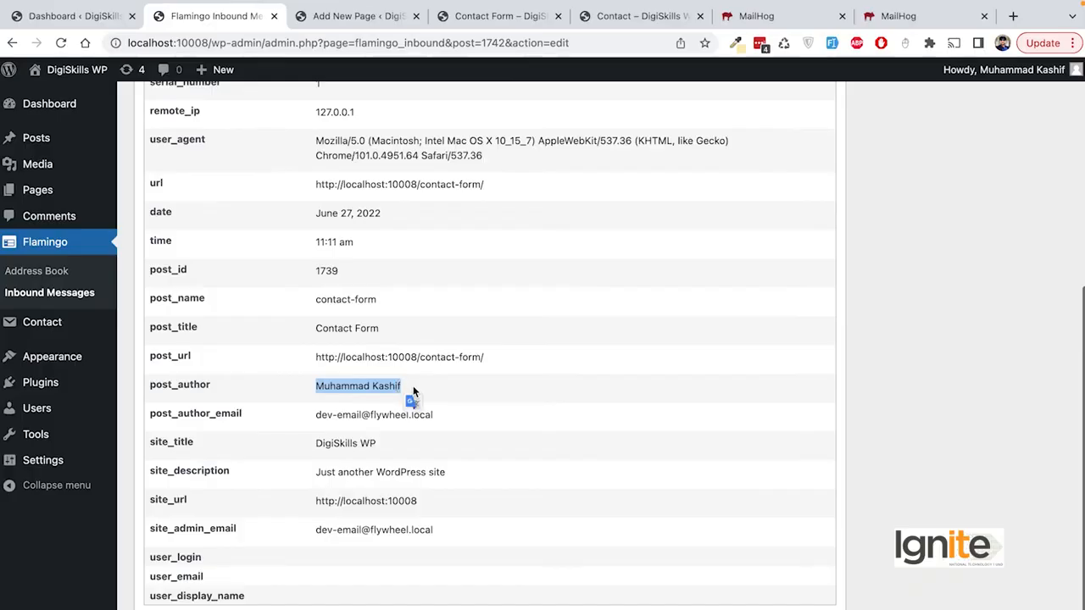
scroll(491, 433, up, 5)
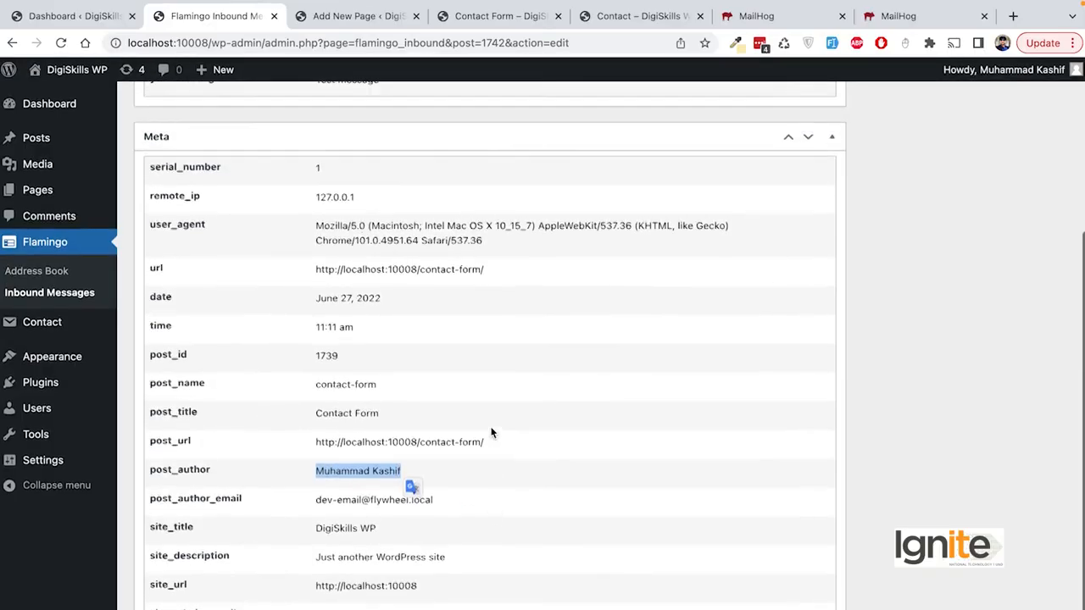
scroll(491, 433, up, 1)
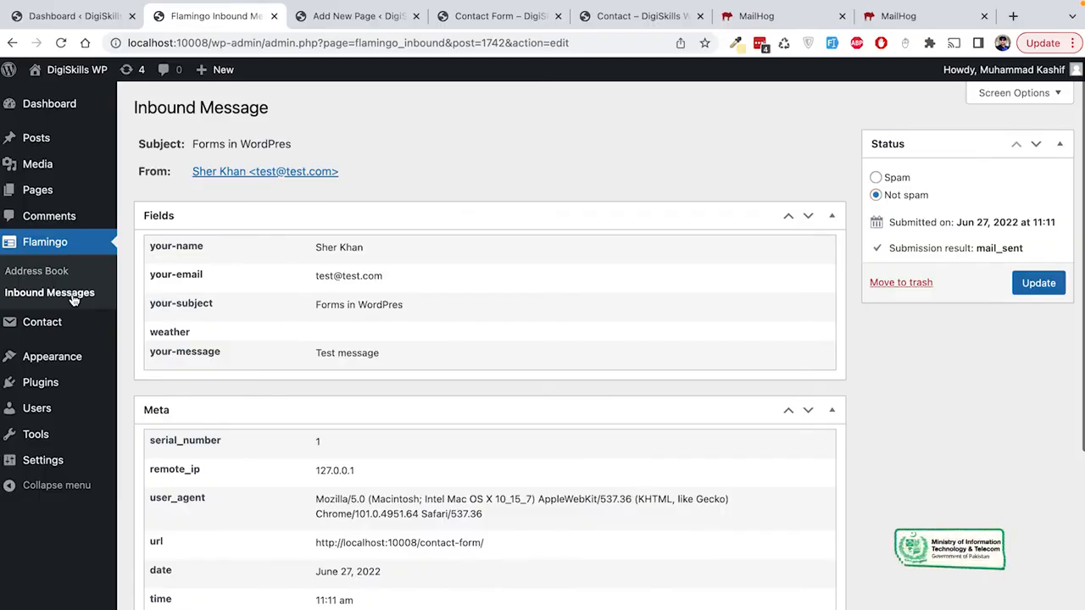
mouse_move(71, 387)
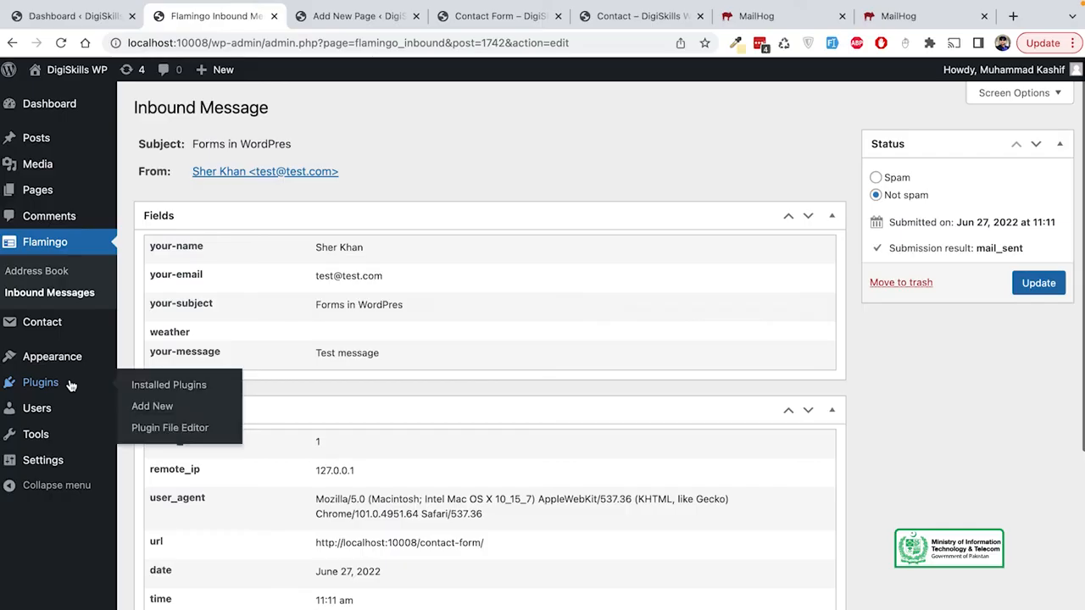
Step: Deactivate Contact Form 7 and Flamingo, then activate WPForms Lite
click(162, 386)
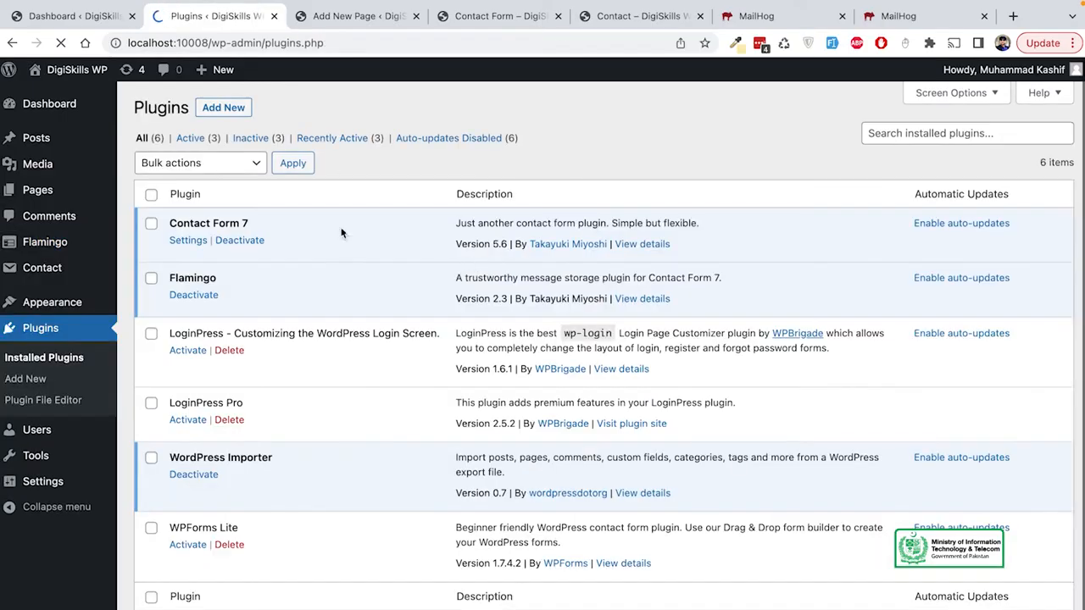
click(240, 241)
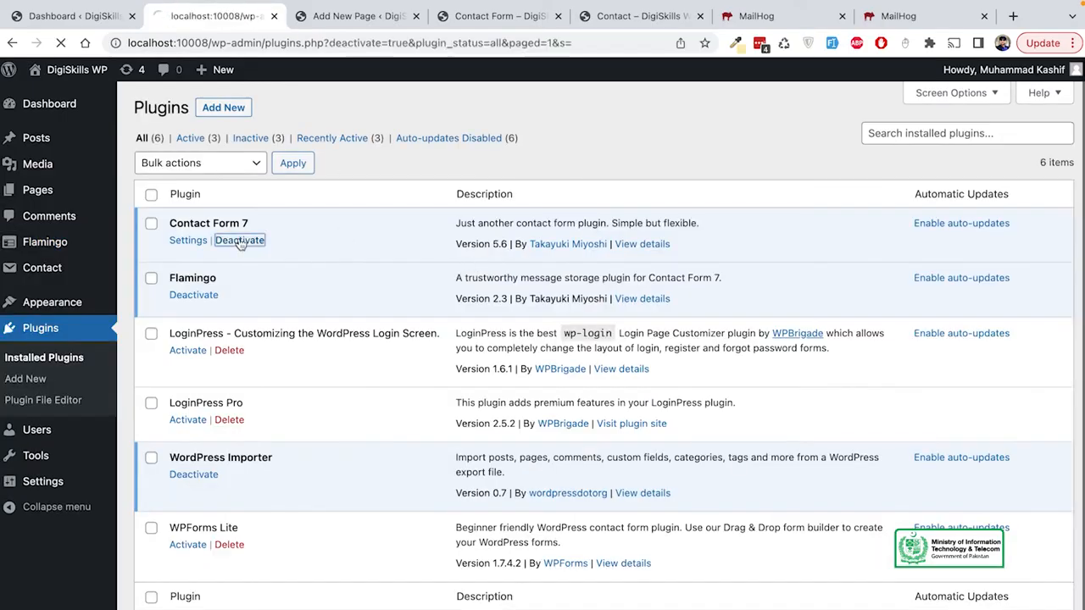
click(204, 341)
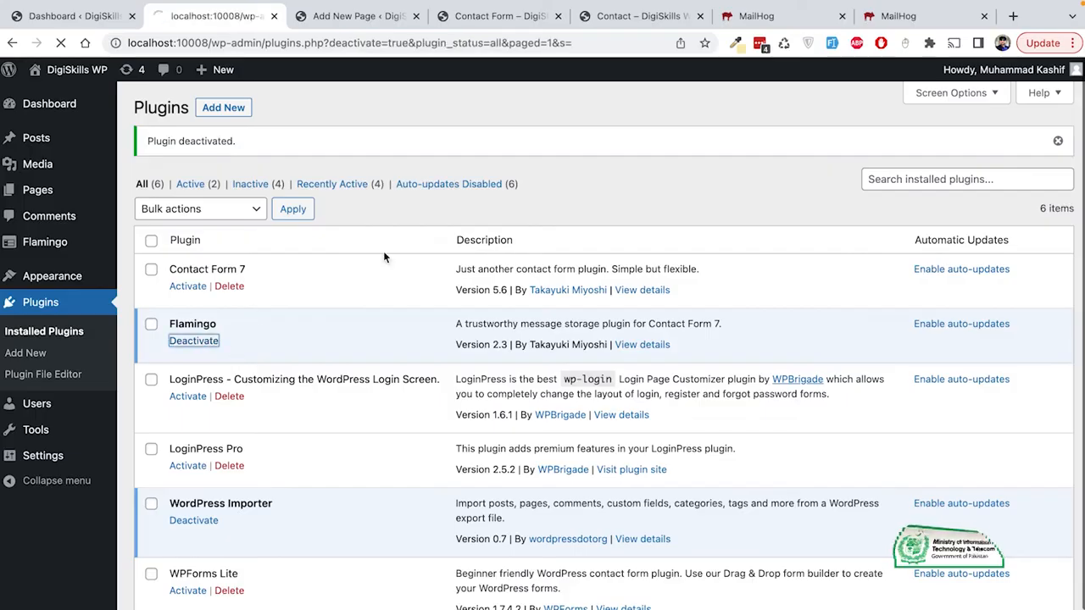
scroll(433, 259, down, 1)
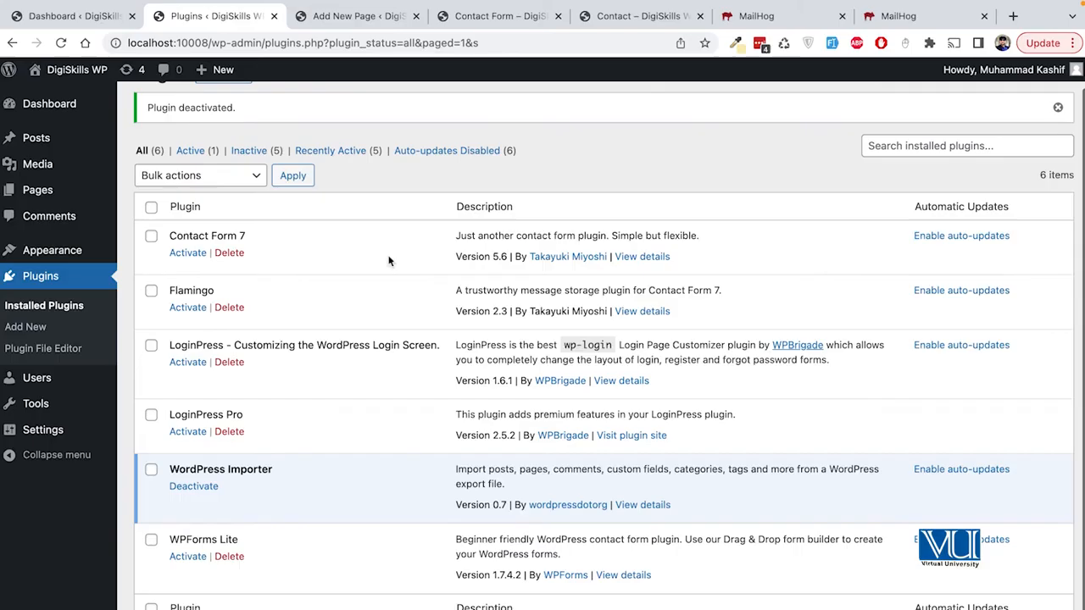
scroll(347, 264, down, 1)
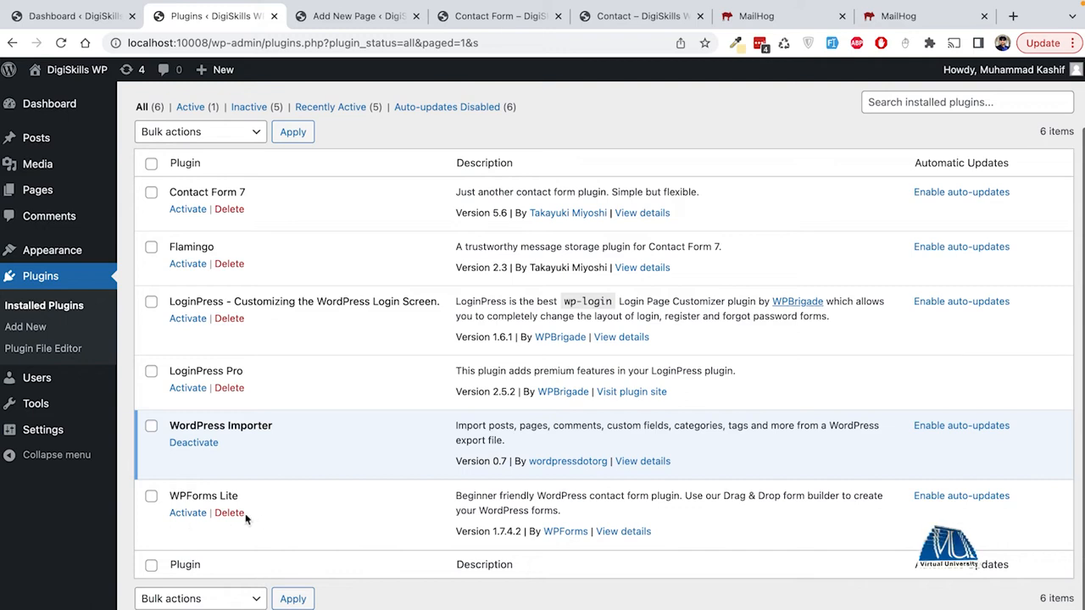
click(187, 513)
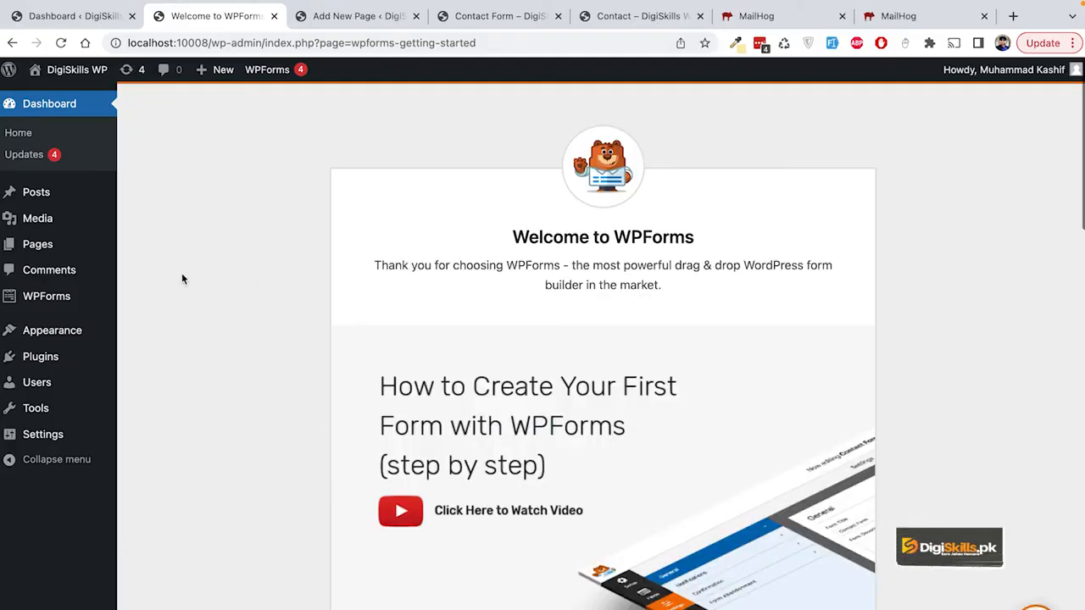
Step: Open the WPForms Forms Overview and select the Simple Contact Form shortcode [wpforms id="267"]
mouse_move(112, 309)
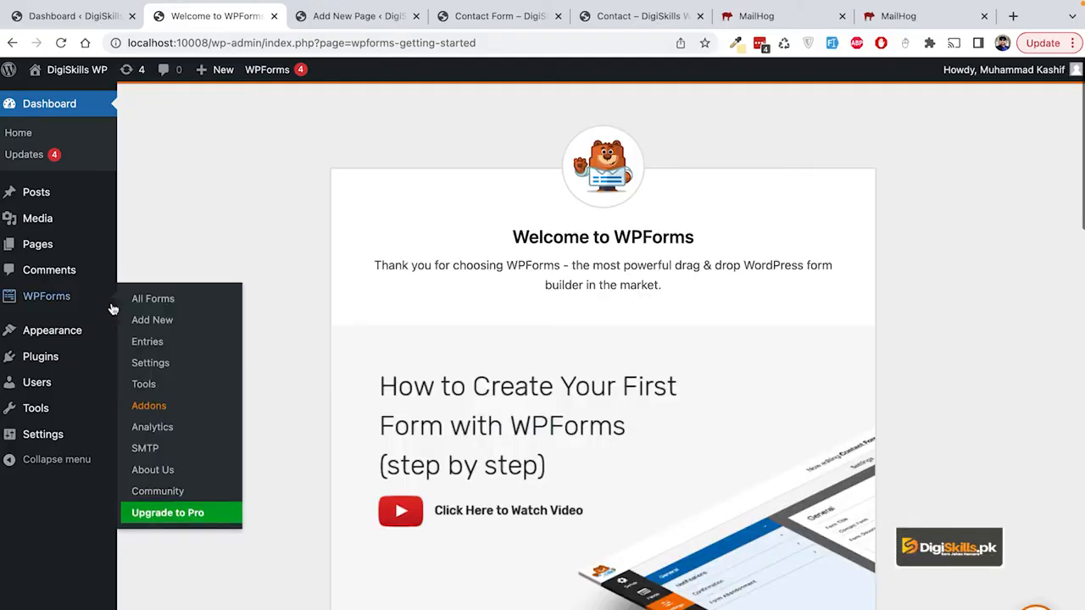
click(40, 305)
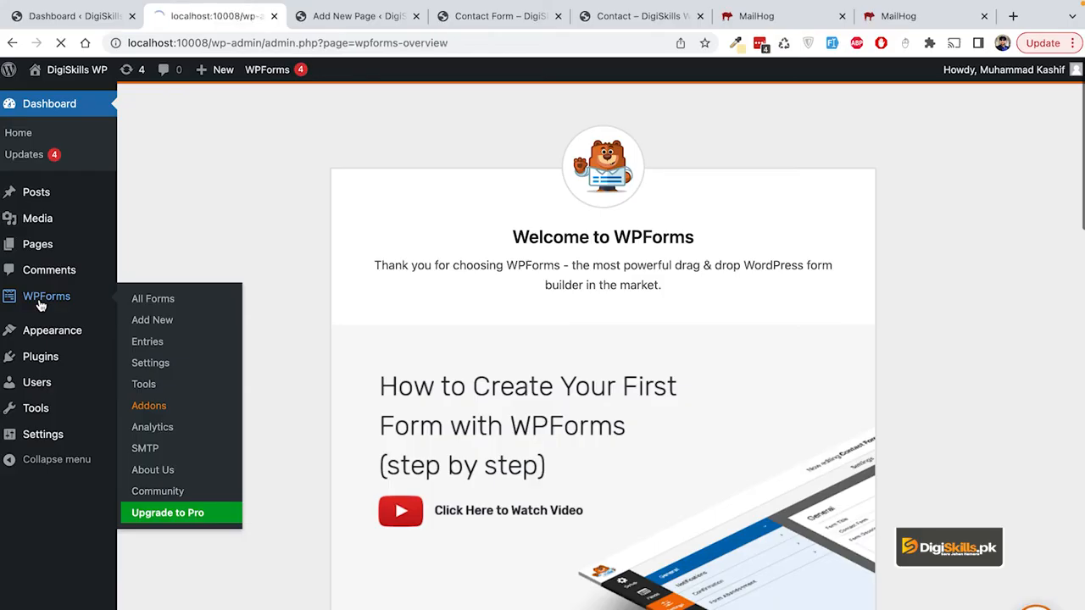
mouse_move(276, 523)
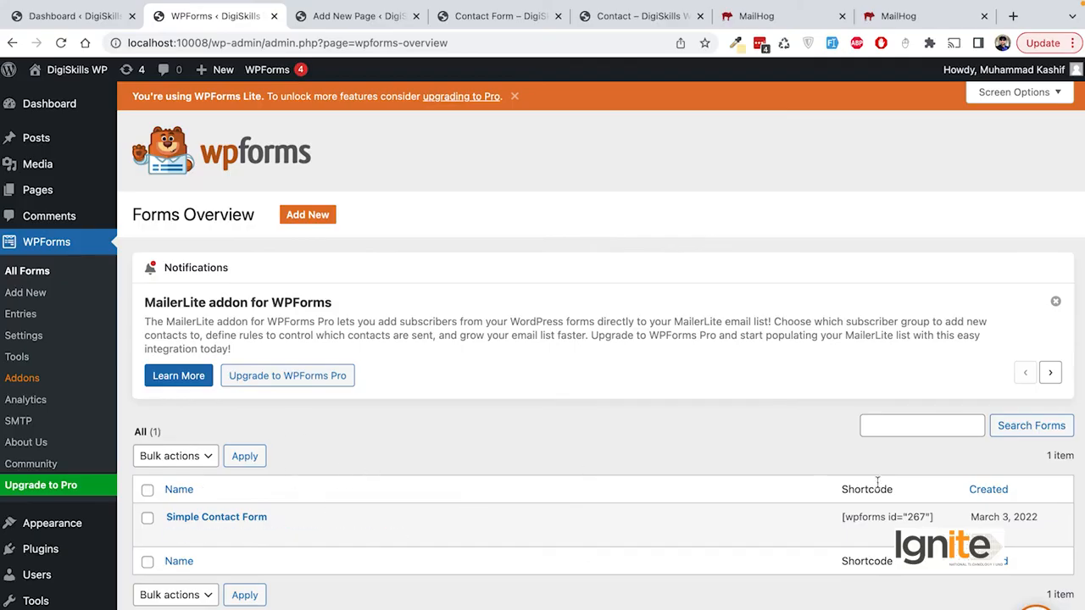
mouse_move(900, 523)
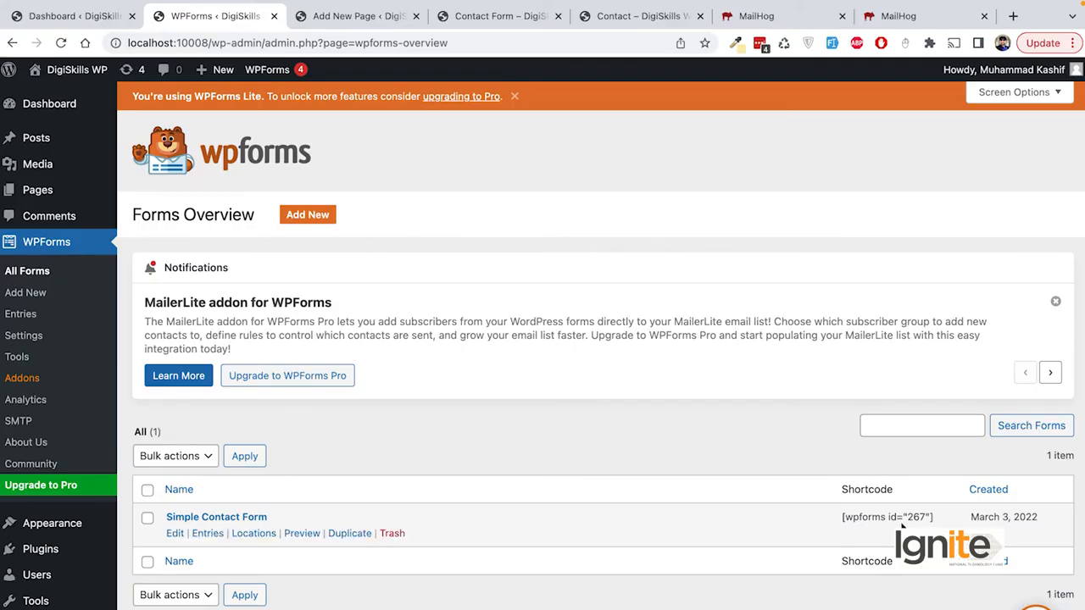
drag(843, 517, 933, 516)
key(ctrl+c)
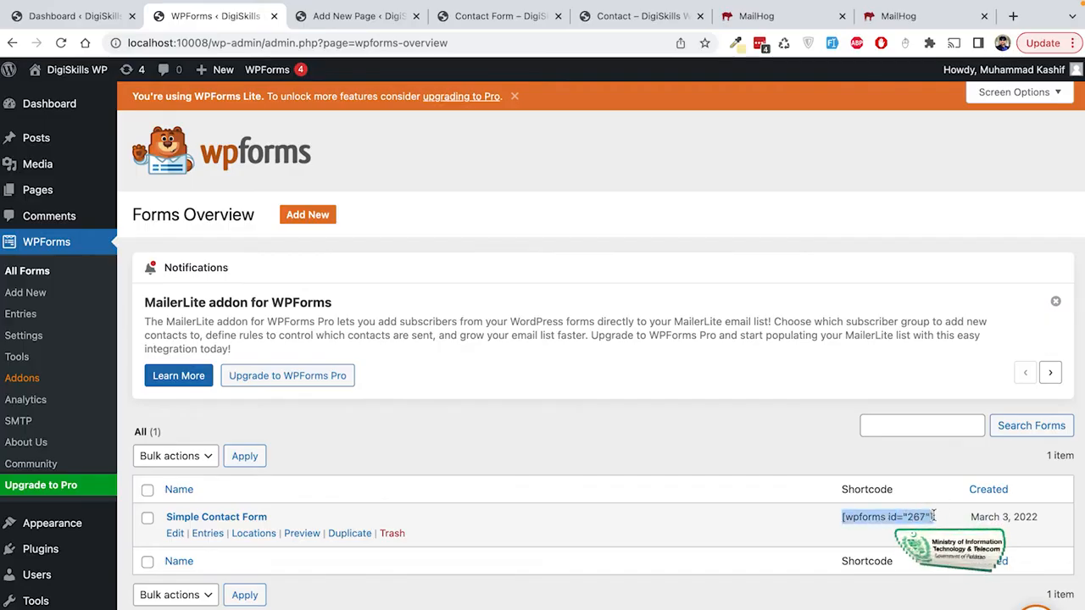
Step: Replace the Contact Form page's shortcode with [wpforms id="267"] and update the page
click(630, 20)
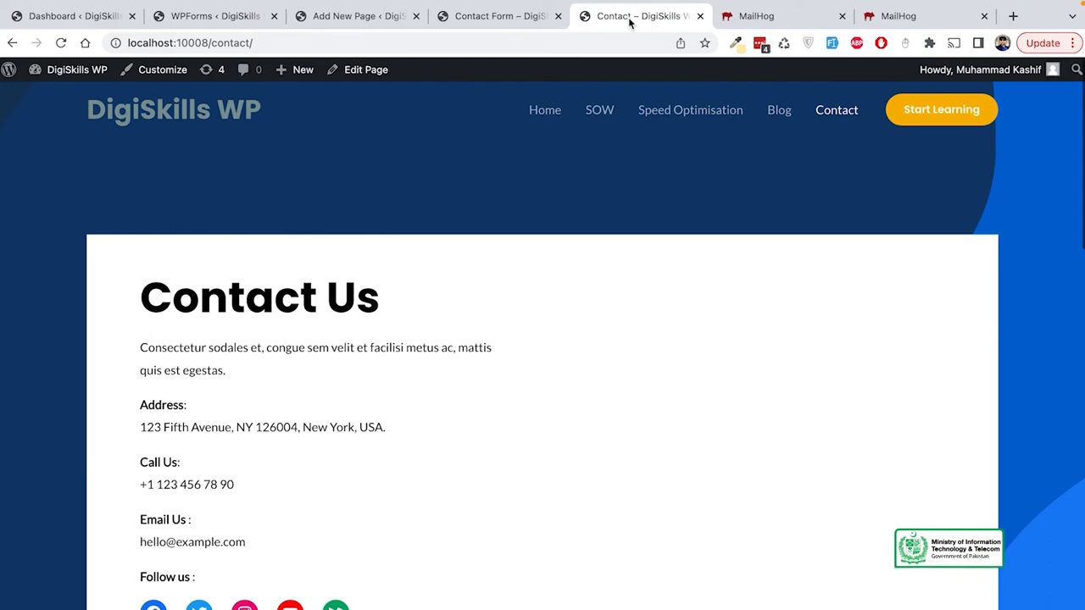
click(500, 18)
click(363, 75)
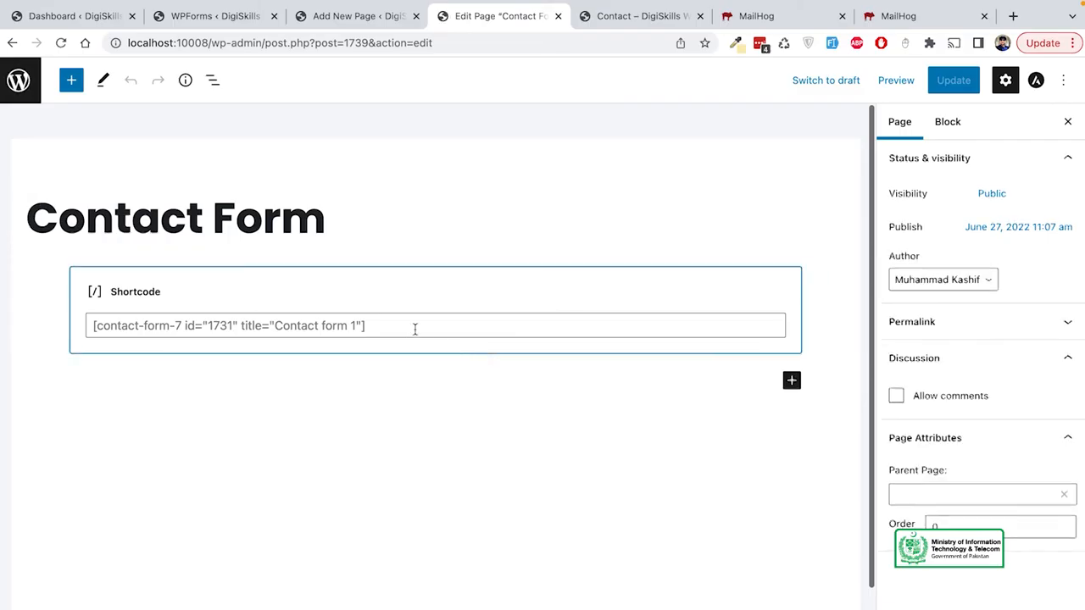
triple_click(414, 329)
key(ctrl+v)
click(961, 82)
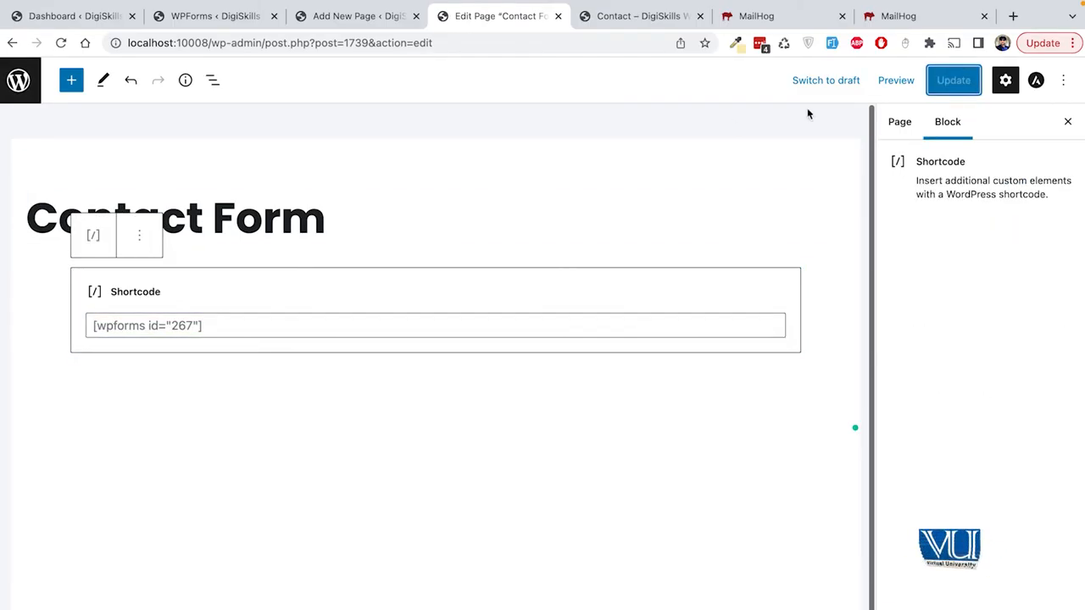
Step: View the updated Contact Form page live and try its Name and Message fields
click(140, 607)
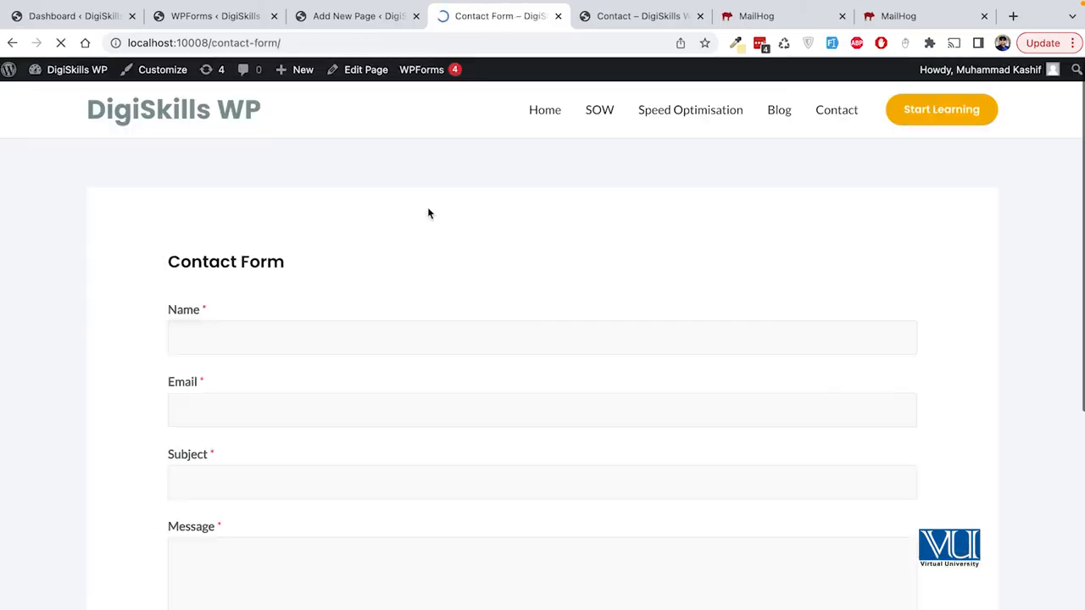
scroll(562, 288, down, 2)
click(387, 245)
click(405, 503)
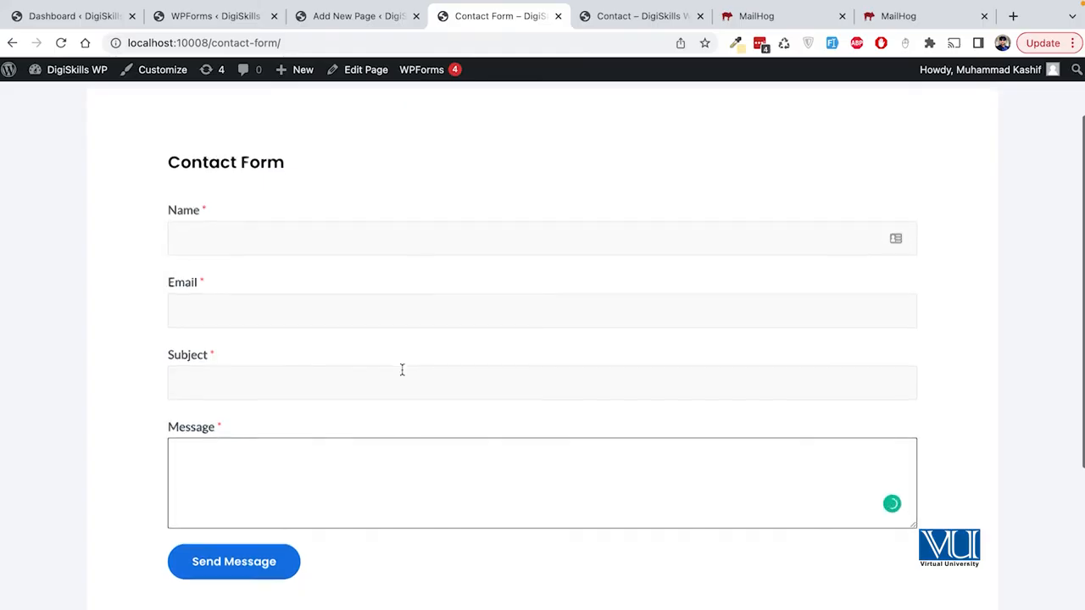
scroll(402, 370, down, 2)
scroll(402, 369, up, 2)
scroll(401, 370, up, 2)
scroll(402, 370, down, 1)
Step: Check the Name and Email fields again, then return to the WPForms Forms Overview
click(463, 273)
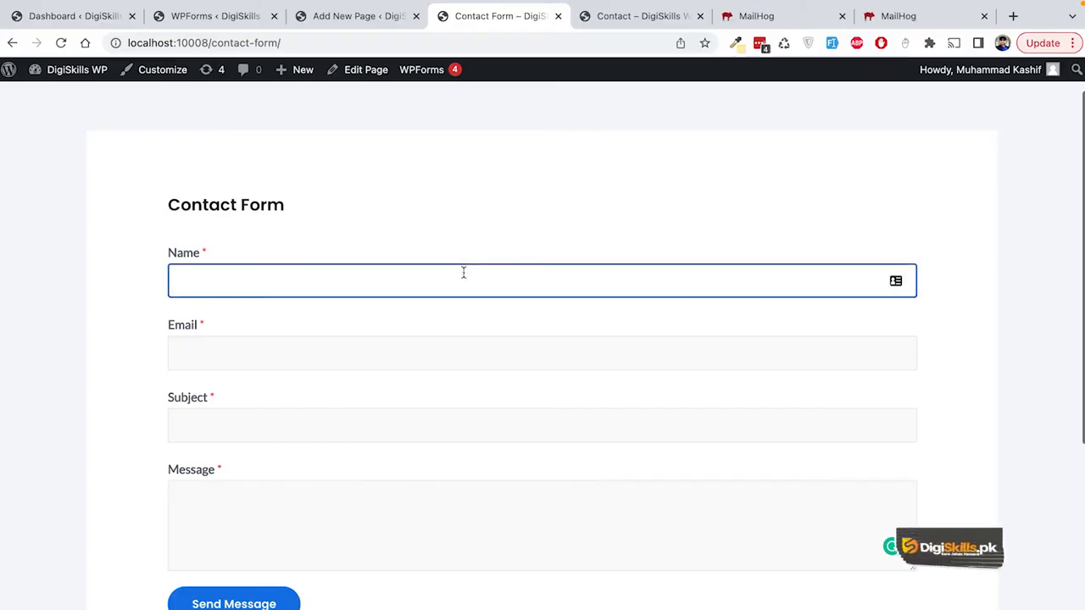
scroll(491, 407, up, 1)
scroll(492, 406, down, 2)
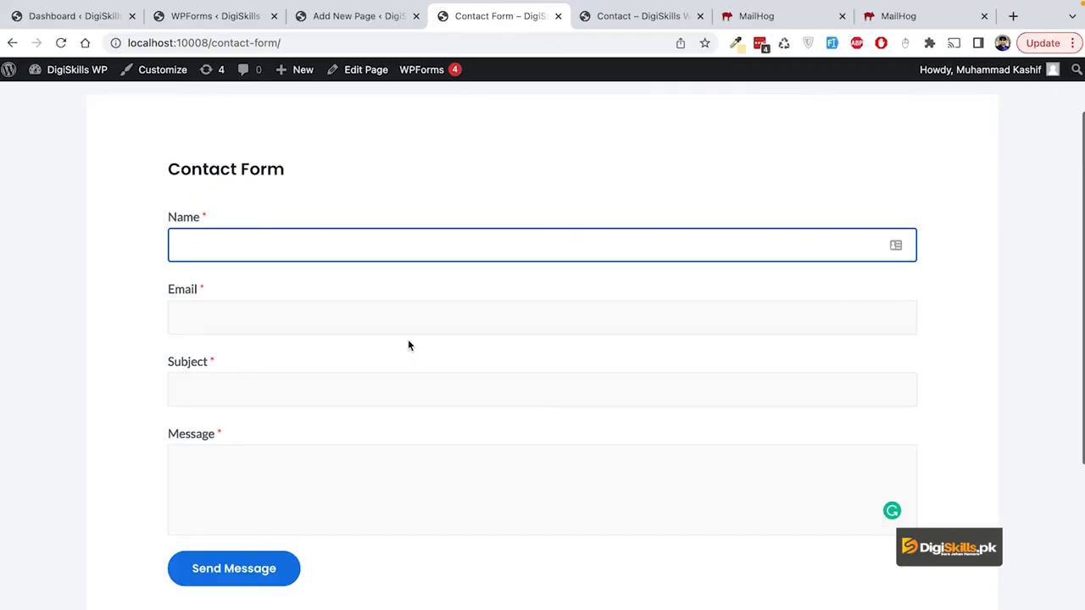
scroll(408, 345, down, 1)
click(417, 289)
scroll(450, 395, up, 3)
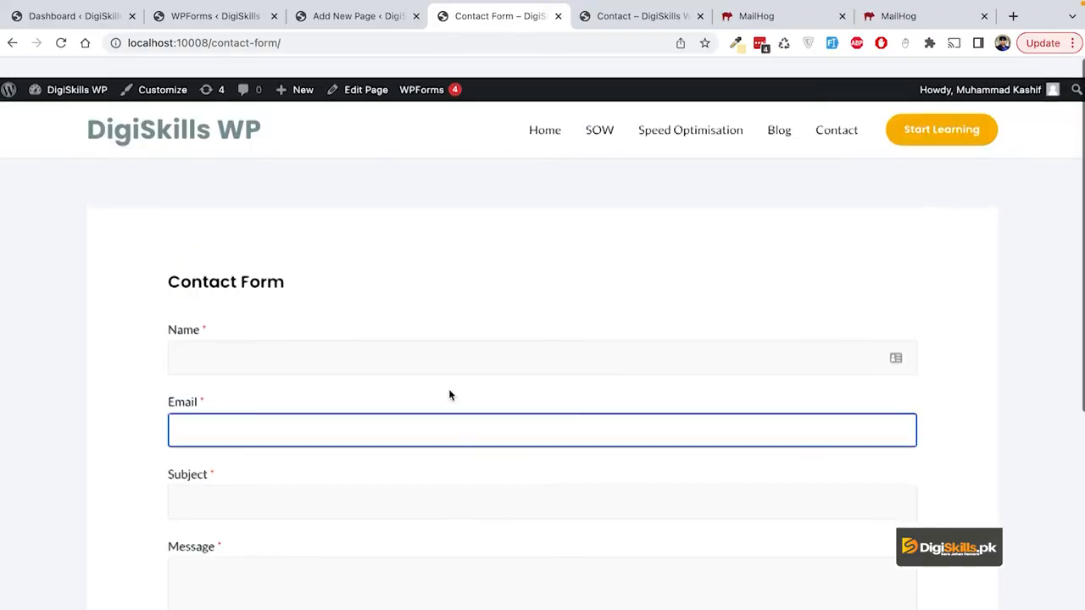
scroll(450, 395, down, 1)
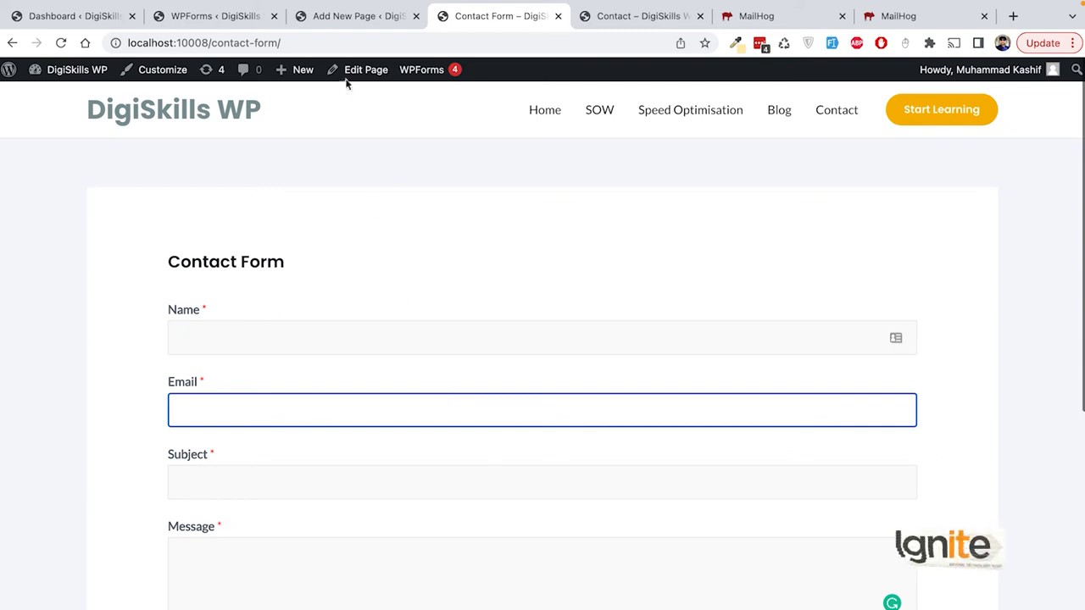
click(204, 17)
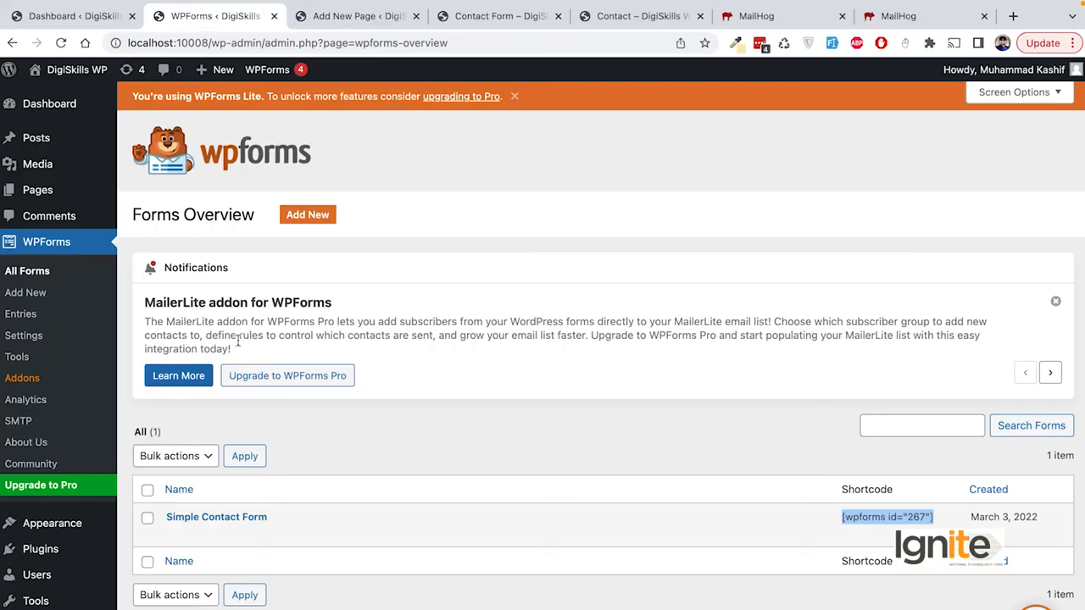
Step: Start a new WPForms form and look over the first template cards
mouse_move(190, 529)
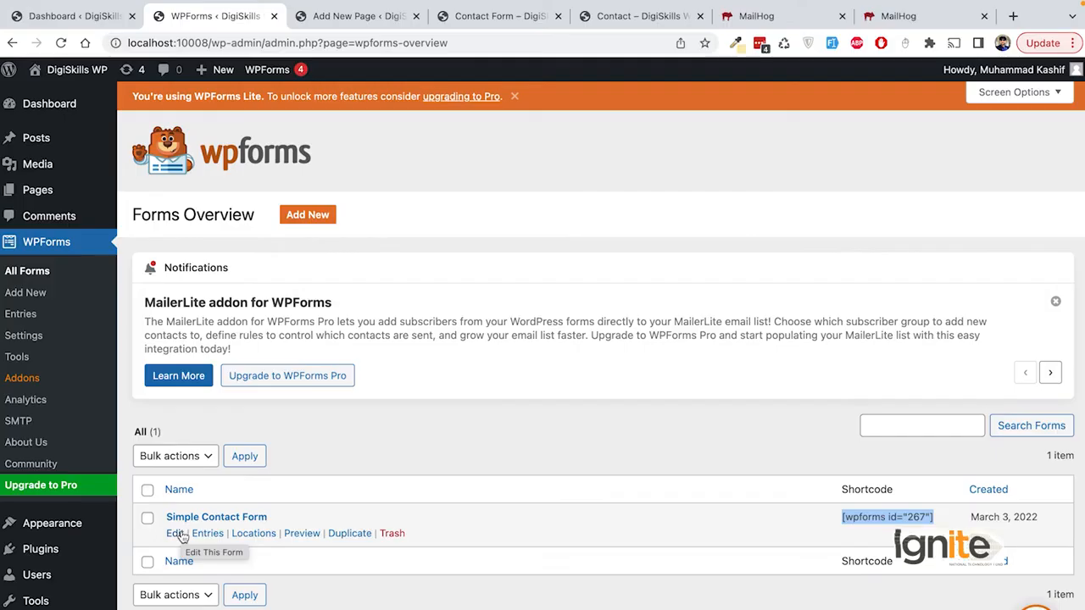
click(20, 295)
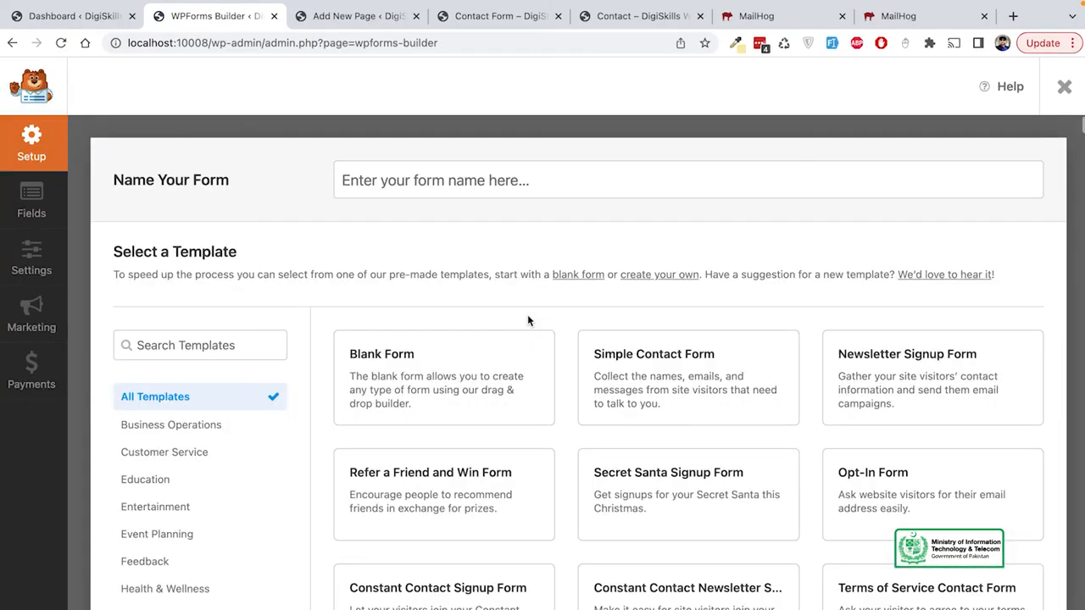
mouse_move(718, 391)
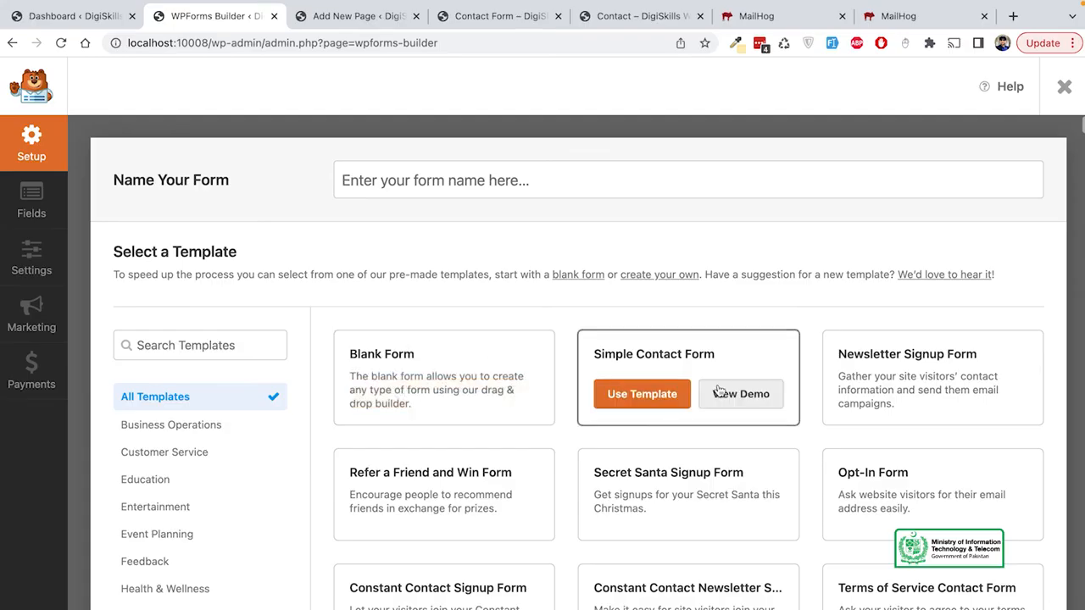
mouse_move(884, 389)
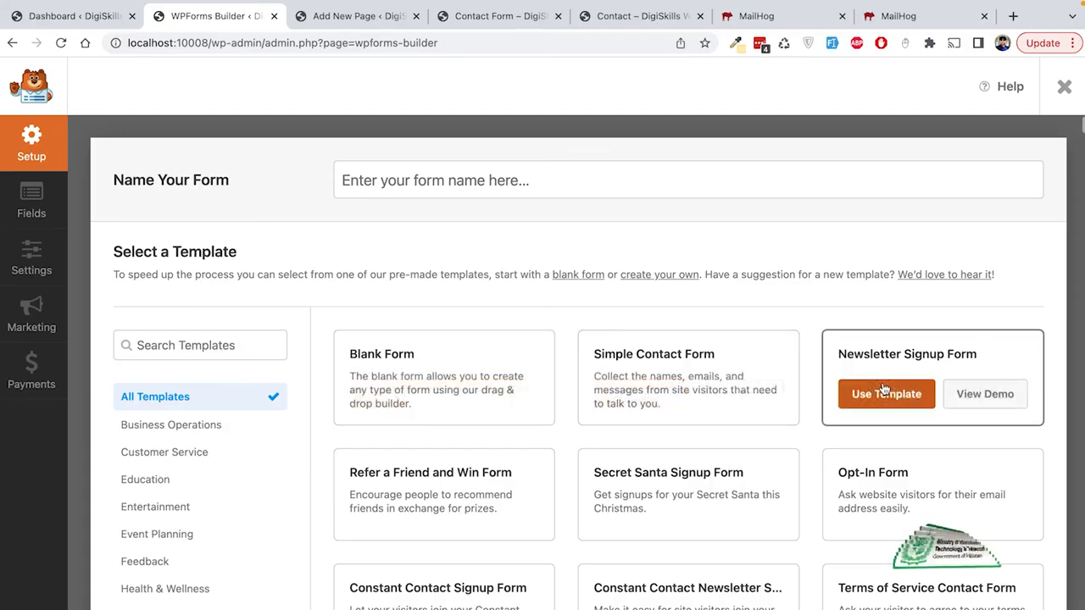
scroll(847, 382, down, 1)
mouse_move(472, 357)
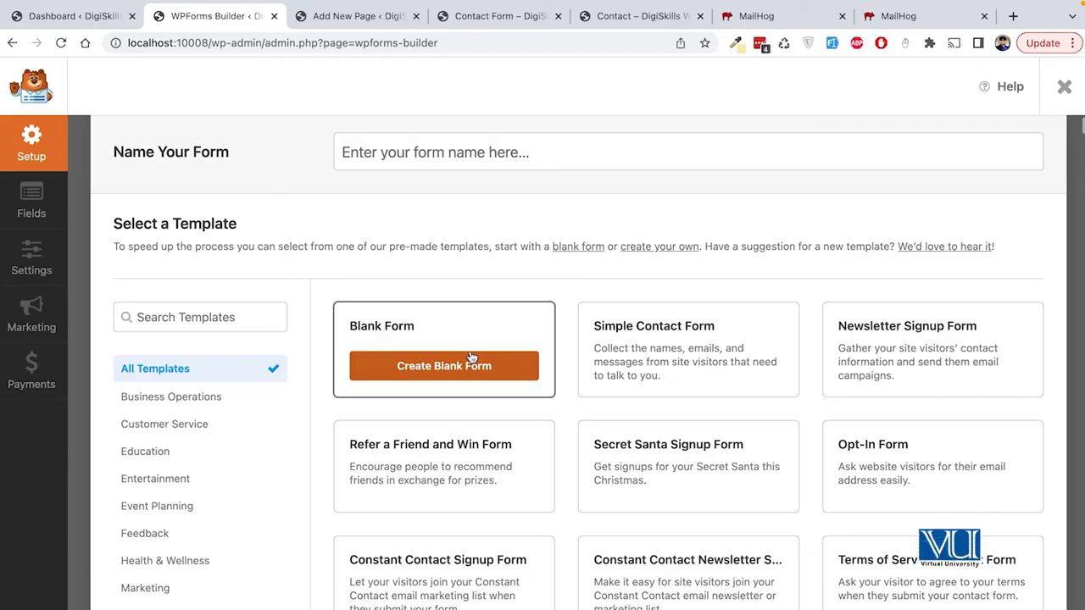
mouse_move(696, 336)
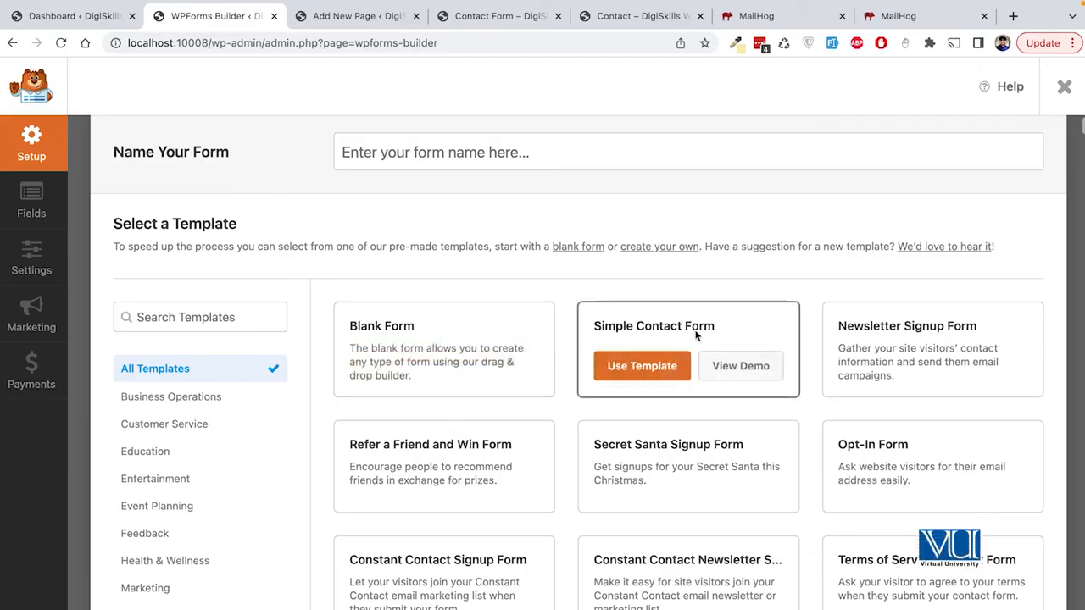
mouse_move(894, 323)
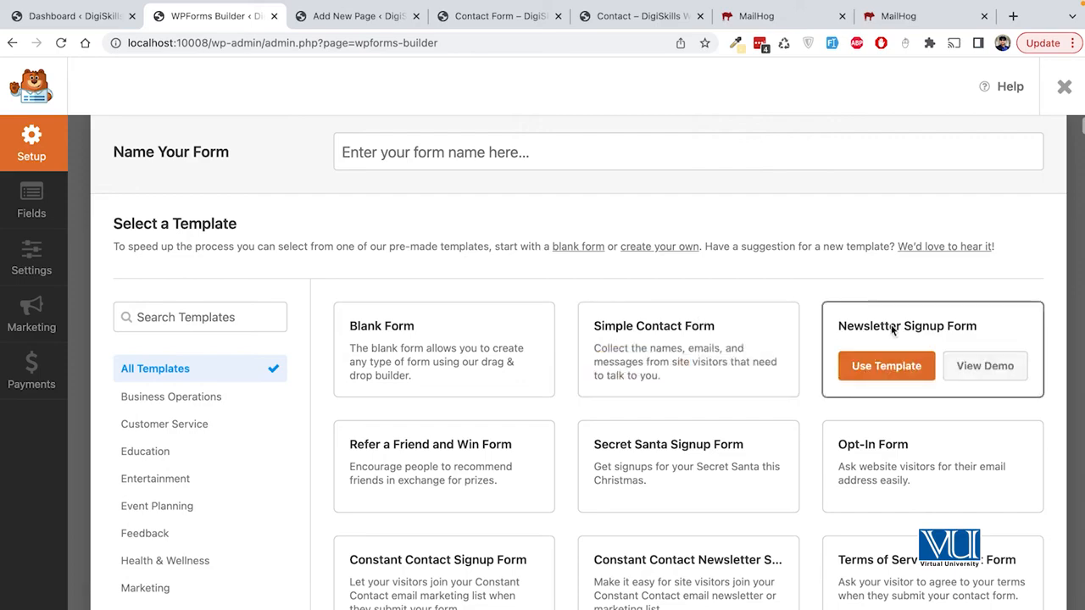
Step: Browse the rest of the template gallery, then exit setup without creating a form
scroll(891, 329, down, 6)
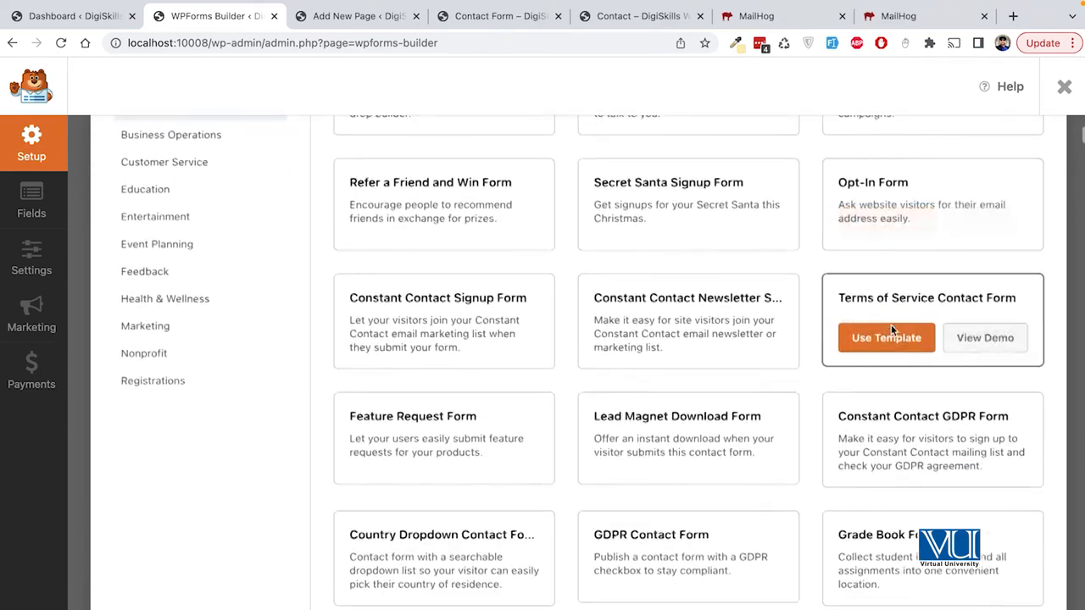
scroll(891, 329, down, 10)
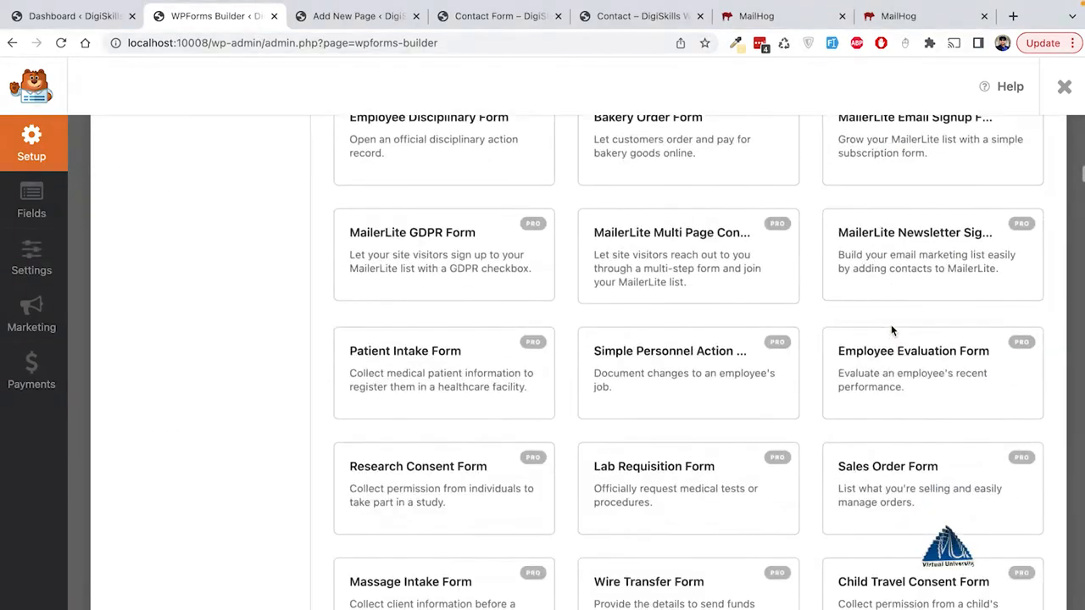
scroll(890, 329, up, 15)
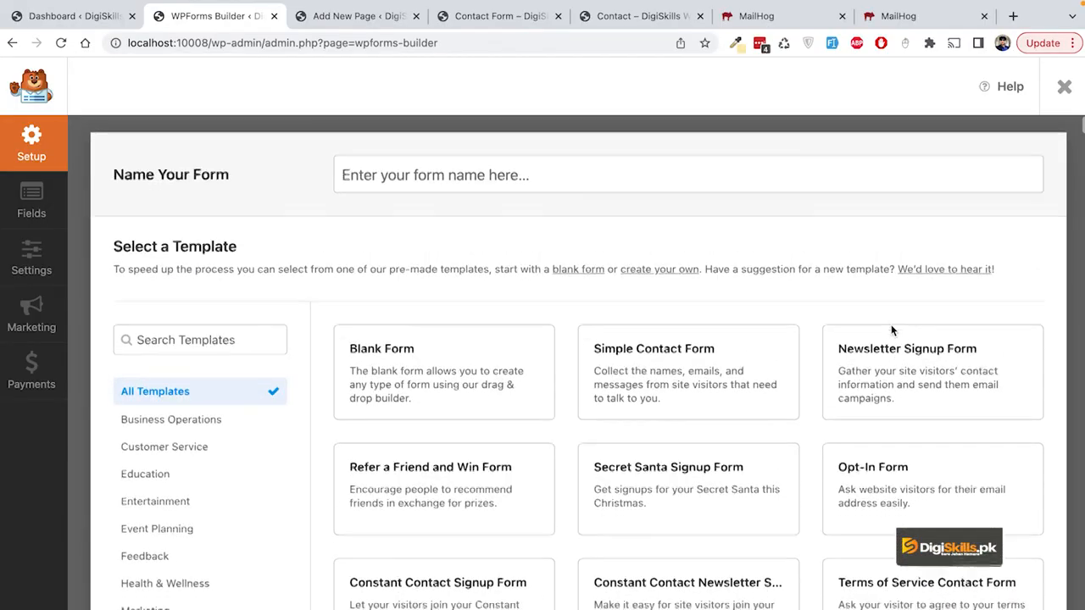
scroll(891, 329, down, 1)
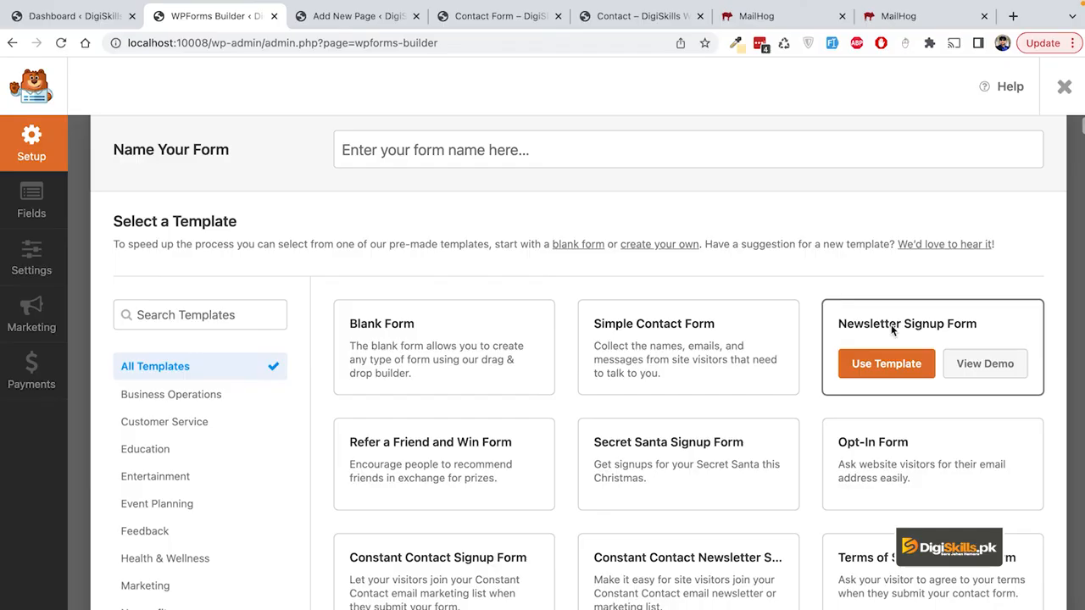
scroll(891, 329, down, 3)
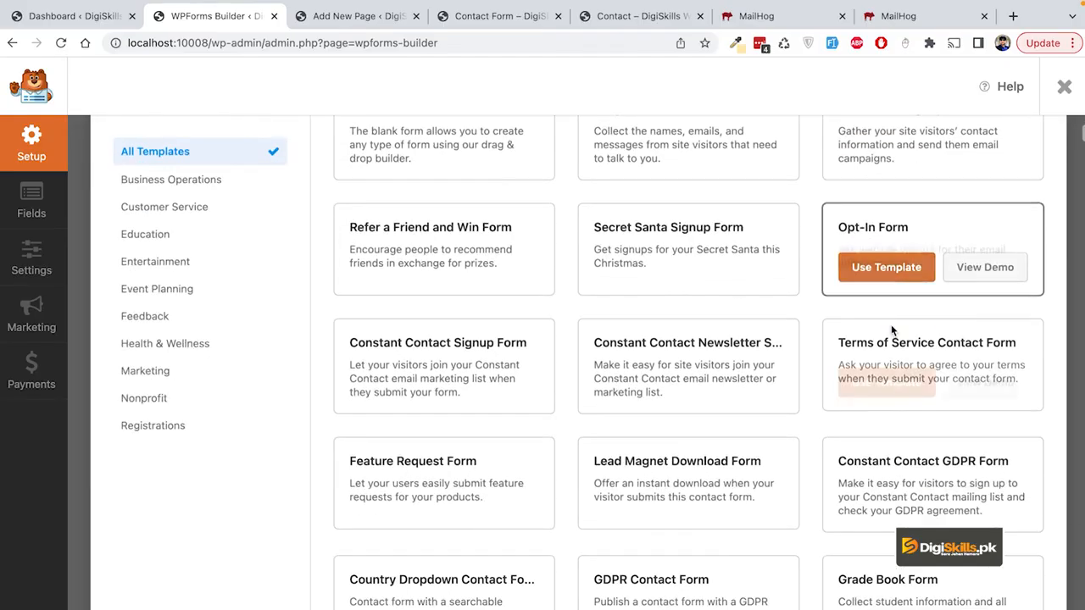
scroll(634, 290, down, 5)
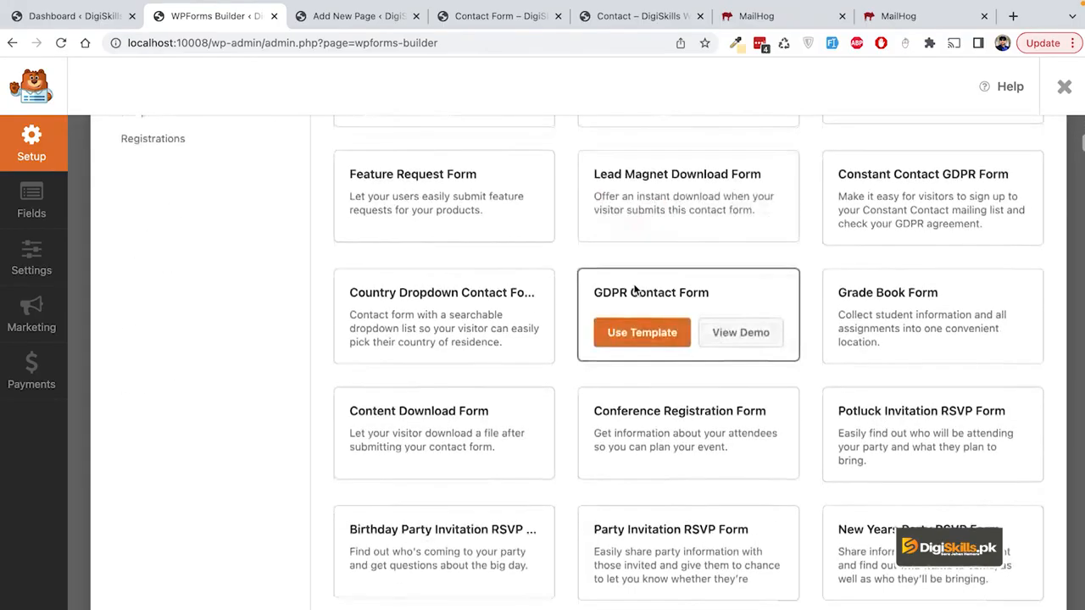
scroll(634, 289, down, 2)
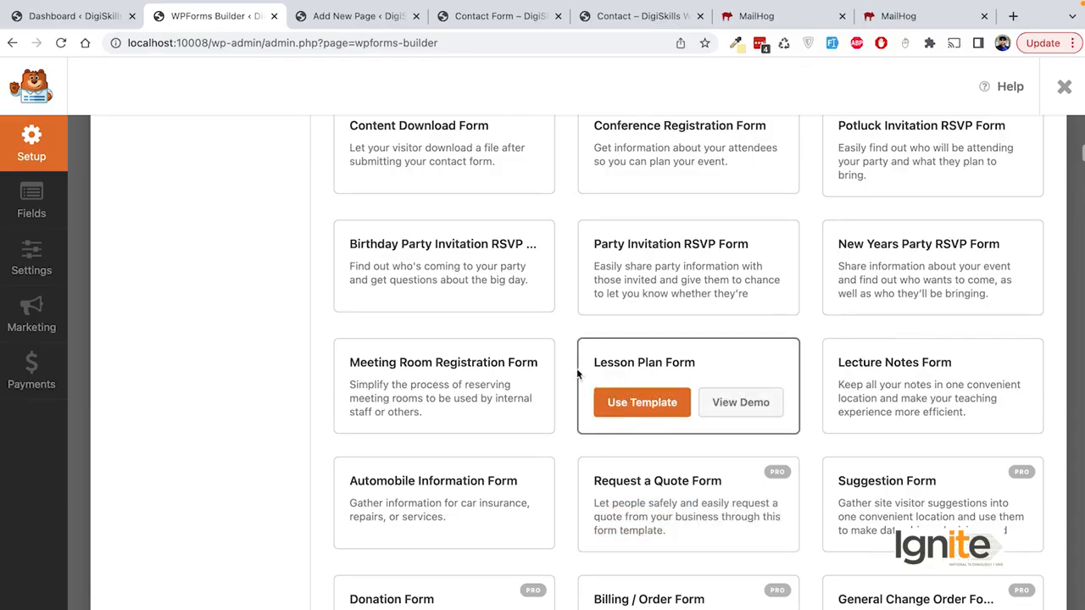
scroll(573, 366, up, 10)
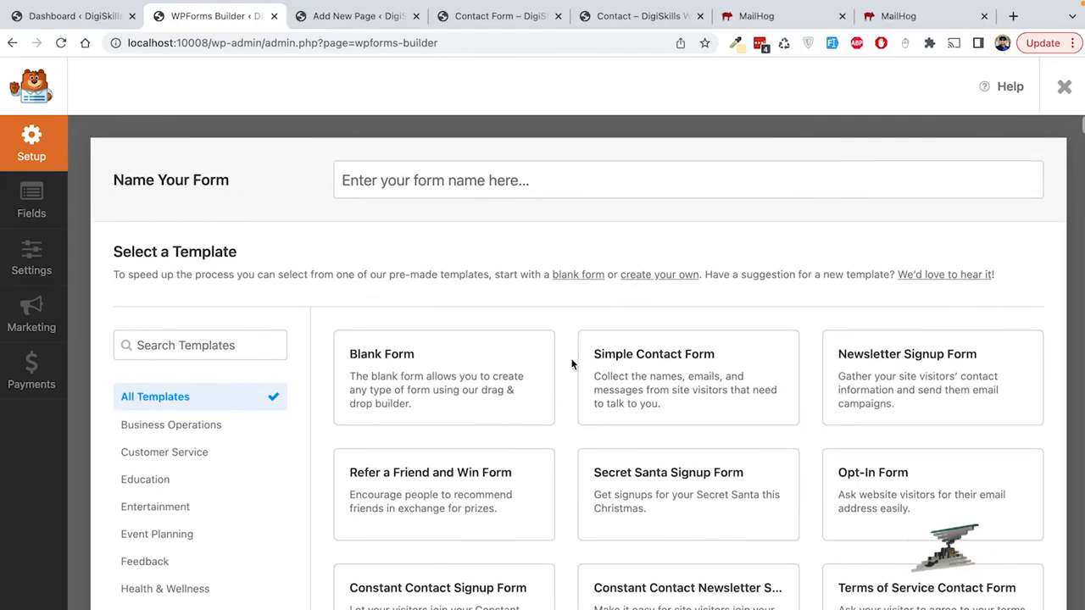
mouse_move(635, 393)
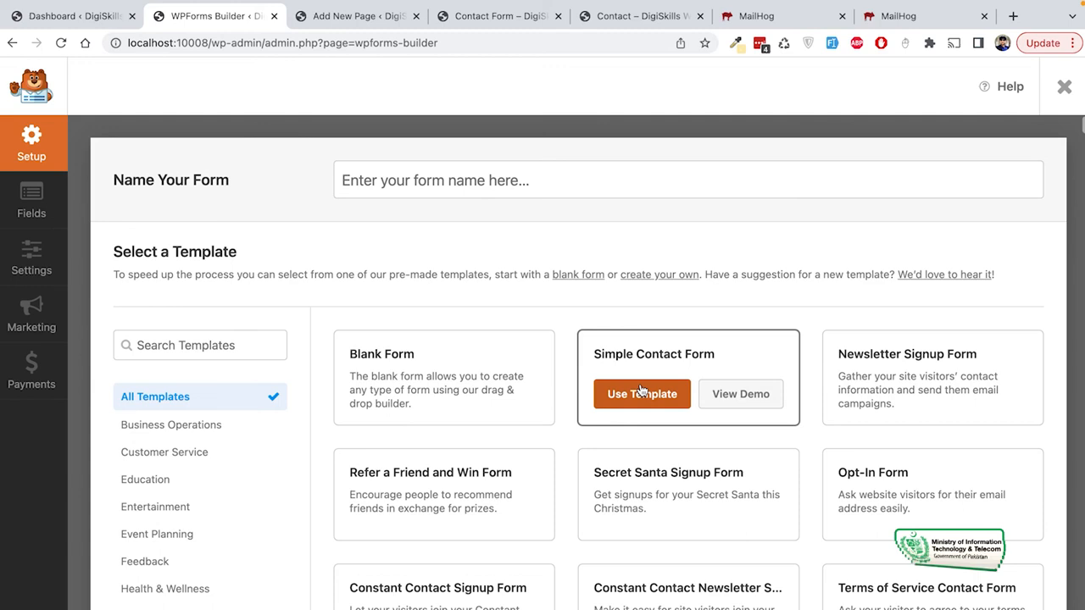
scroll(641, 390, down, 1)
mouse_move(405, 349)
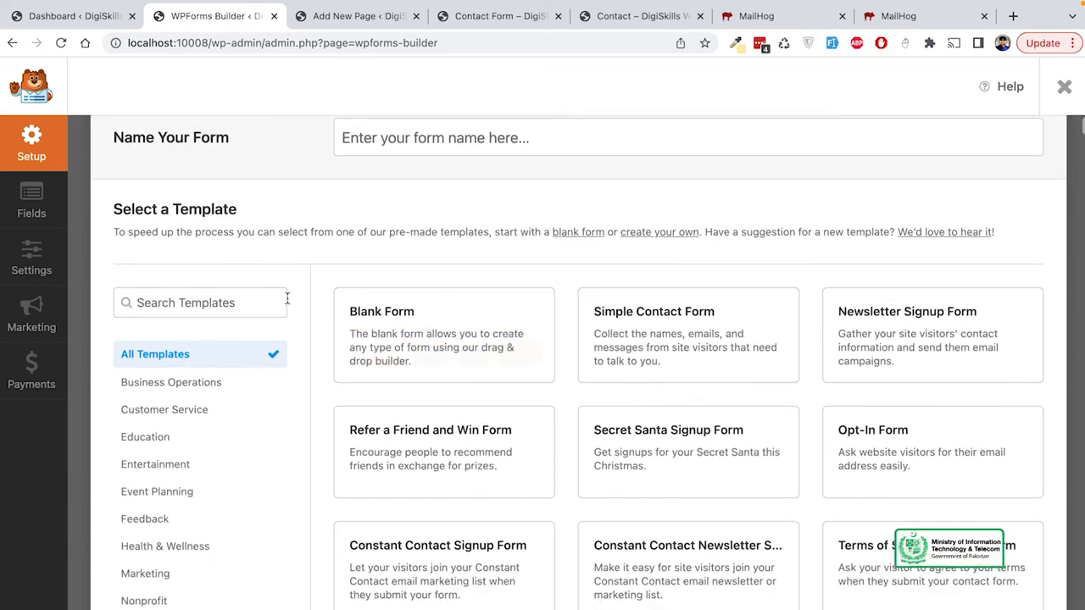
scroll(288, 298, up, 1)
click(1065, 86)
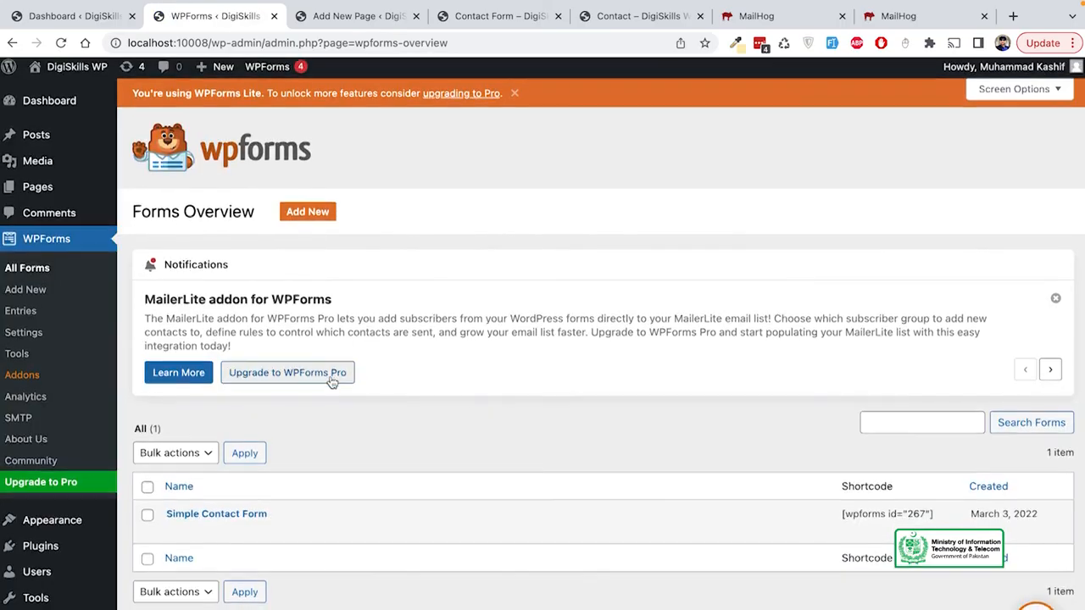
Step: In Simple Contact Form, add a required Paragraph Text field between Subject and Message
click(175, 533)
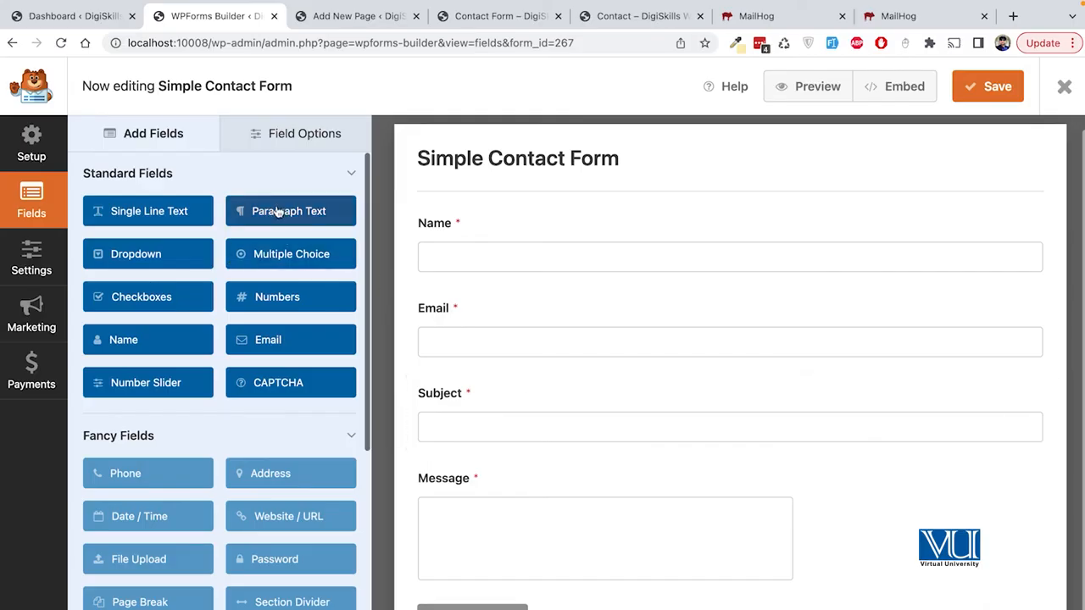
drag(278, 210, 533, 466)
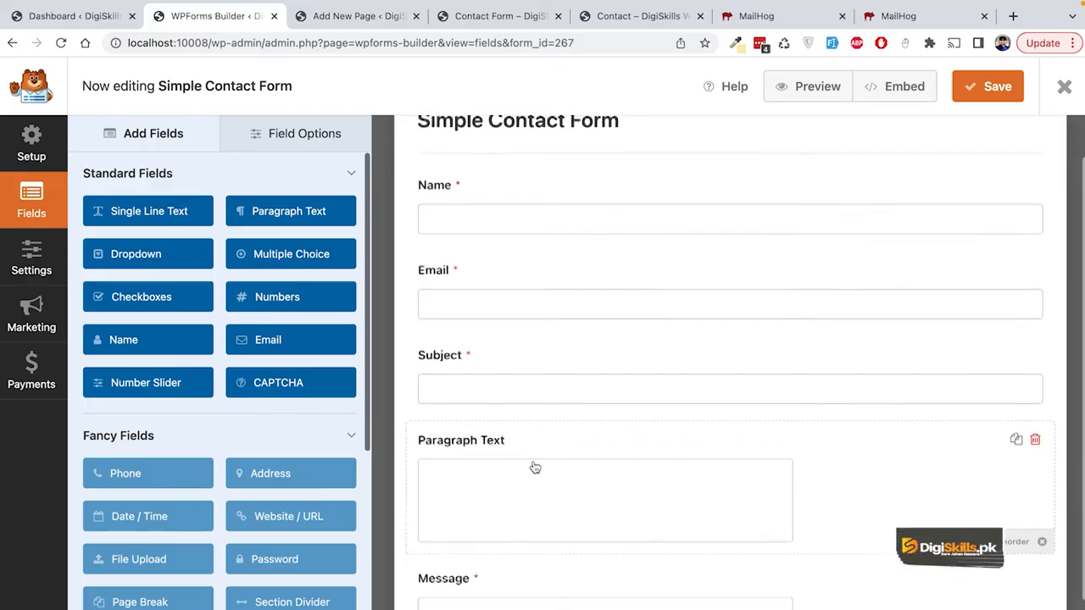
click(539, 464)
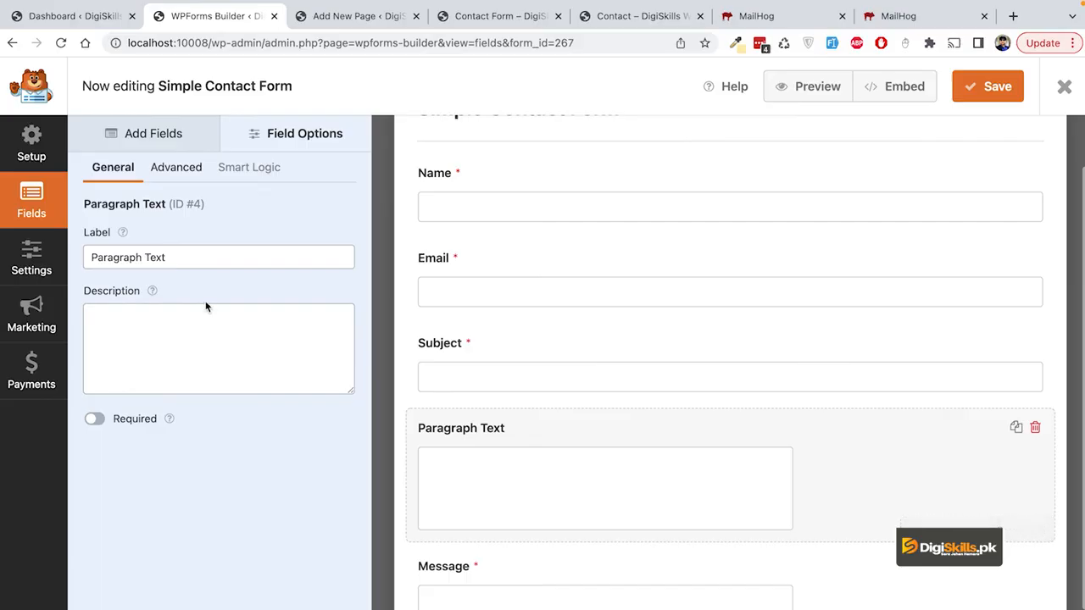
click(226, 332)
click(191, 257)
click(95, 419)
Step: Review the field's Advanced and conditional logic settings, dismiss the PRO notice, then save and close the builder
click(180, 172)
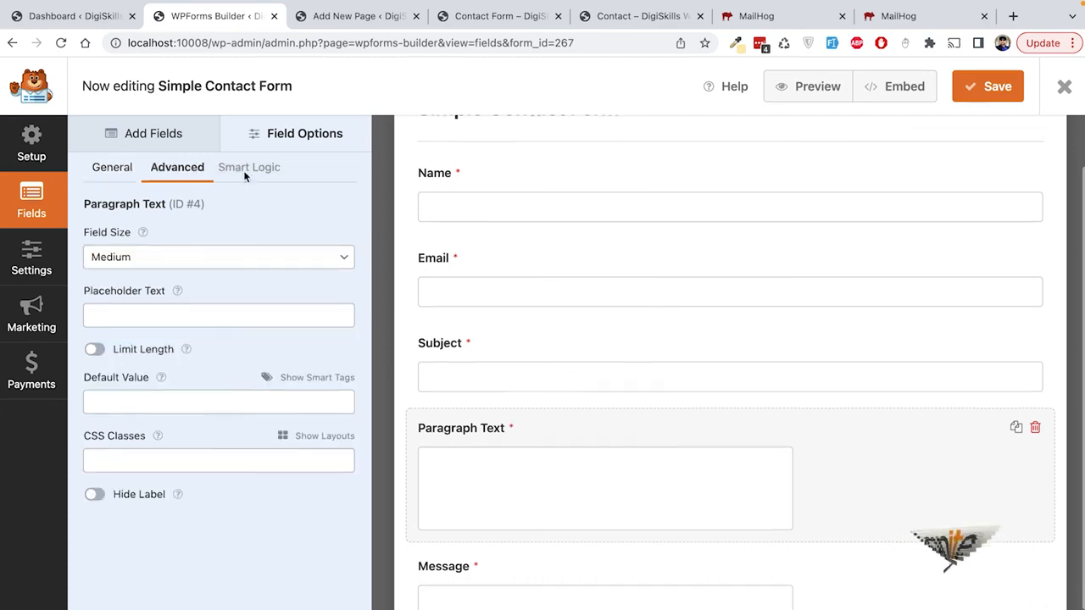
click(244, 171)
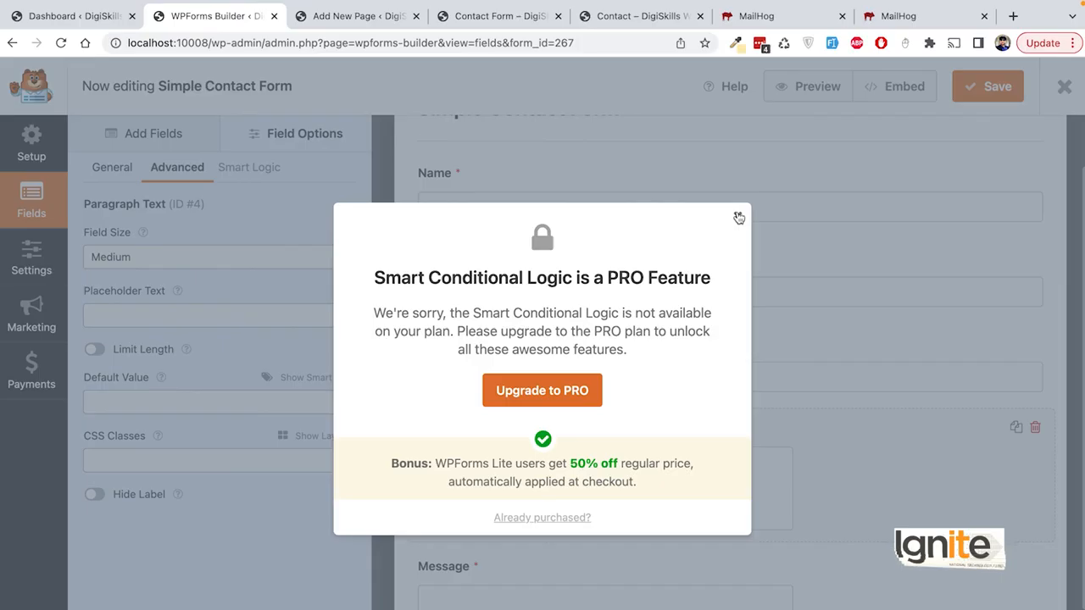
click(738, 218)
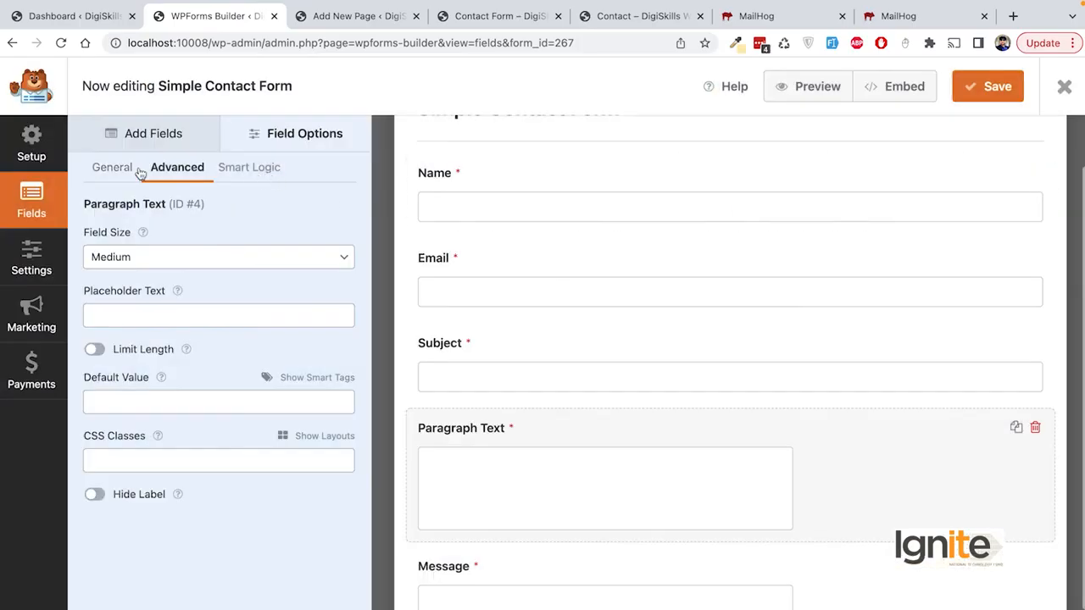
click(998, 99)
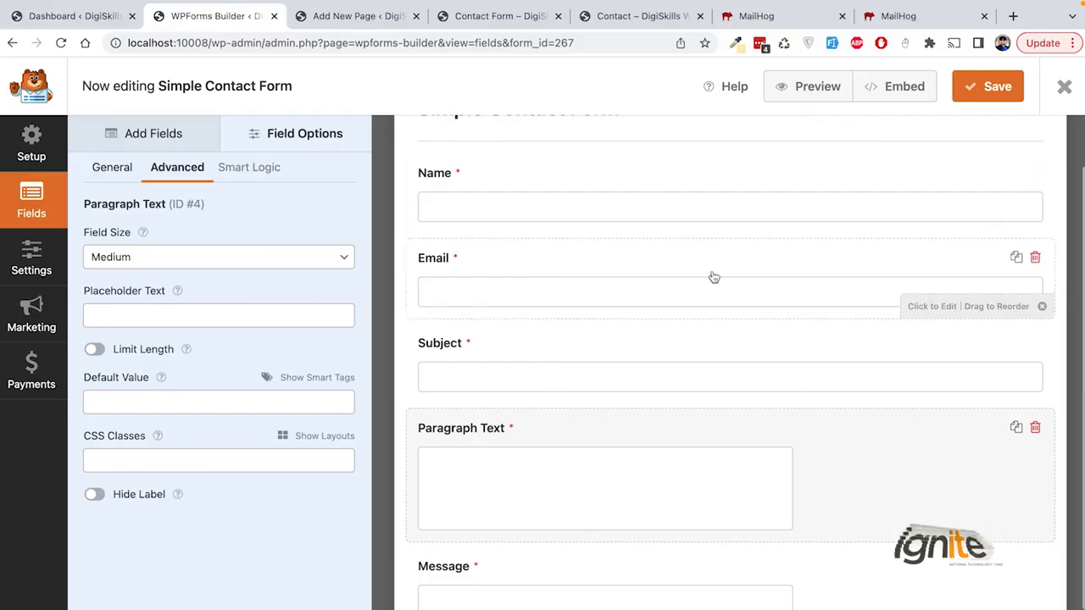
click(1065, 87)
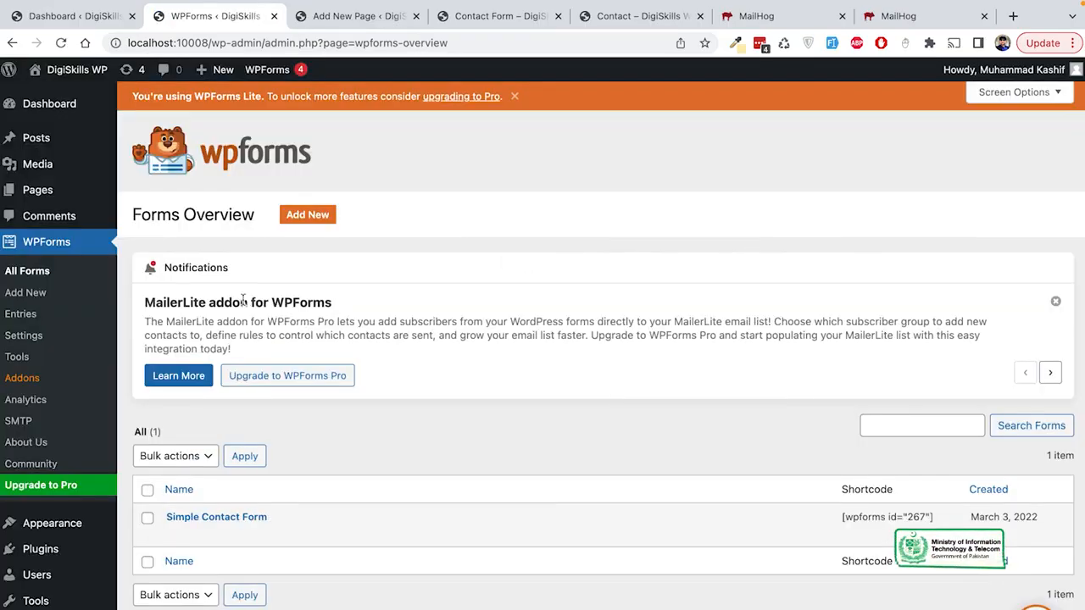